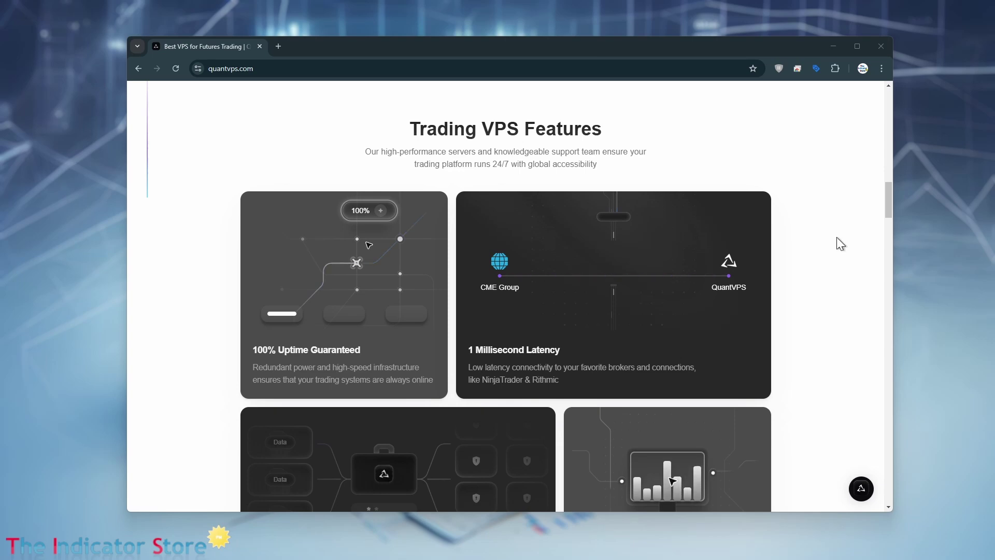
- Scroll to QuantVPS's pricing plans and drag the remote NinjaTrader session window over the page
scroll(350, 162, "up", 15)
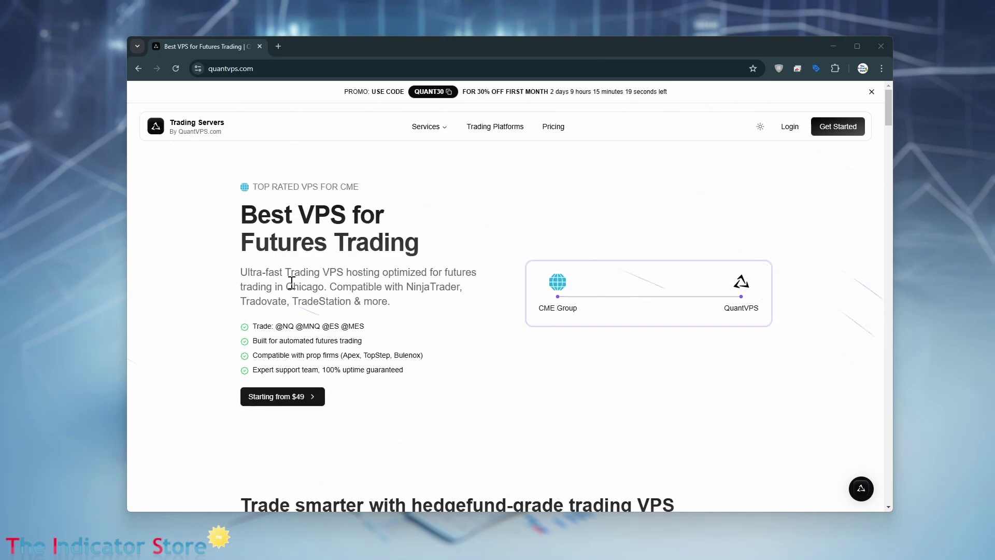
scroll(415, 285, "down", 8)
scroll(415, 286, "down", 2)
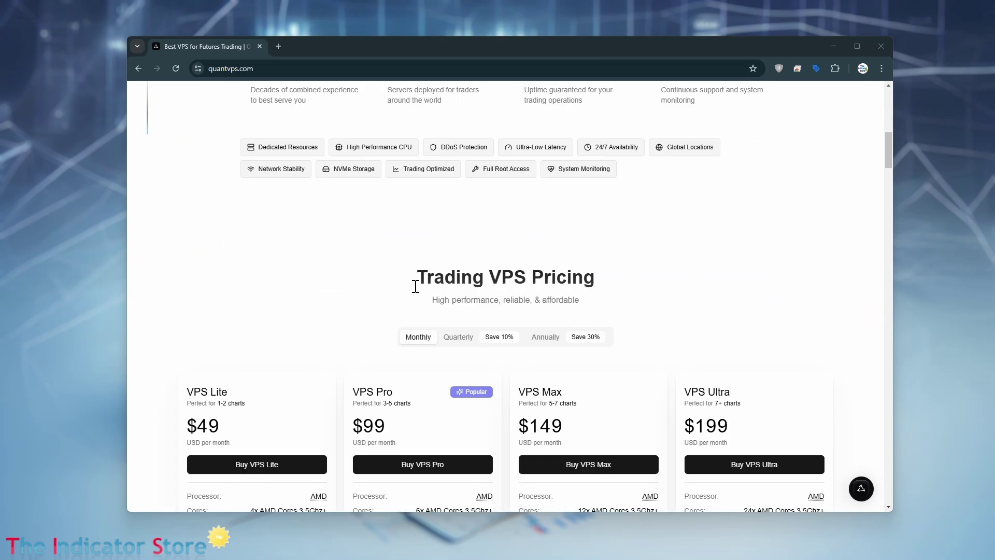
left_click_drag(994, 125, 505, 95)
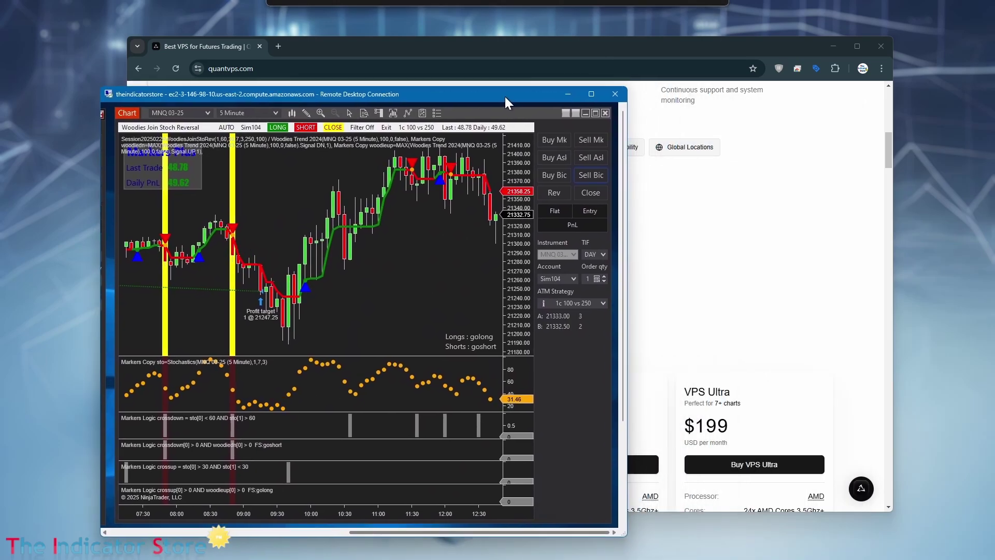
- Make the remote session full screen and open This PC on the server with Win+E
left_click(597, 97)
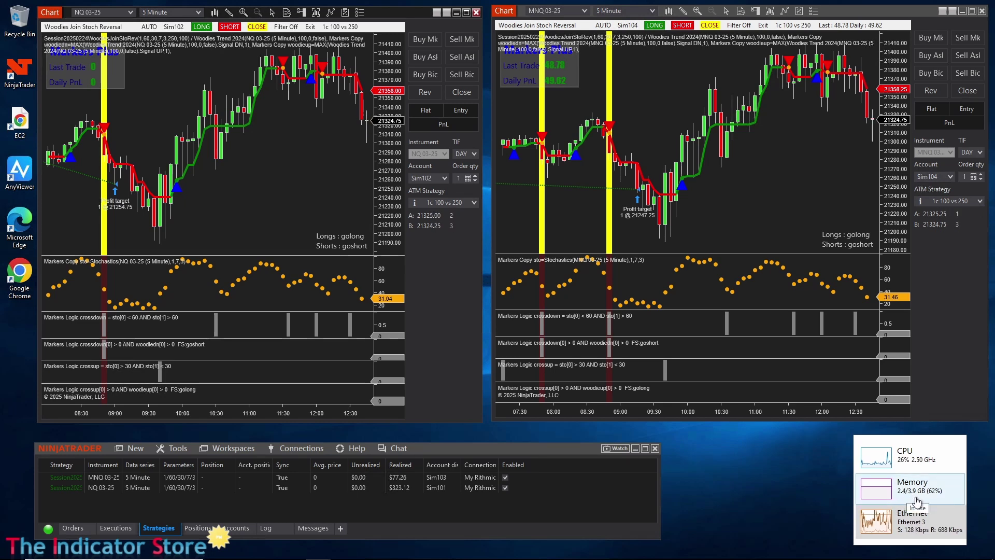
key("super+e")
left_click(360, 315)
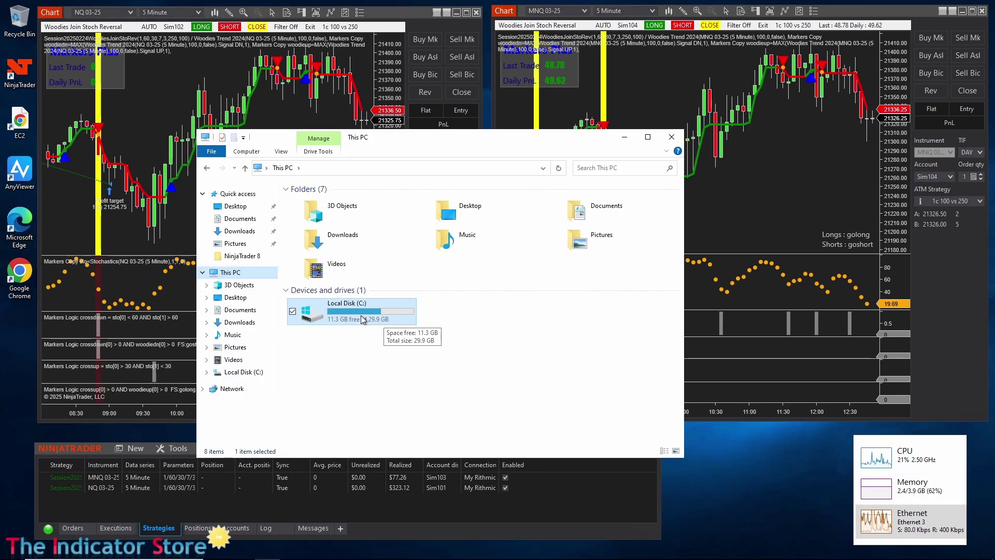
- Check Local Disk (C:) free space, 11.3 GB of 29.9 GB, then close This PC
left_click(273, 402)
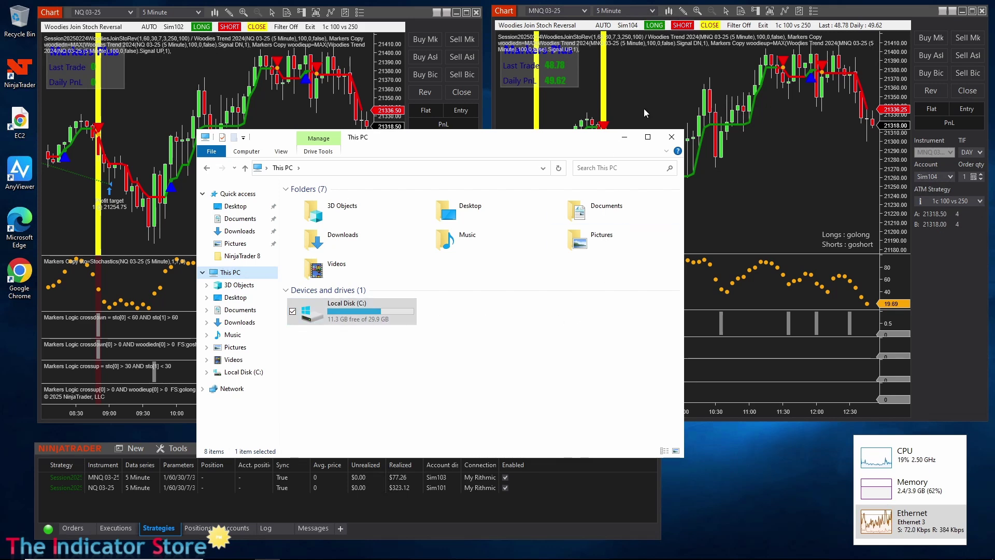
left_click(672, 137)
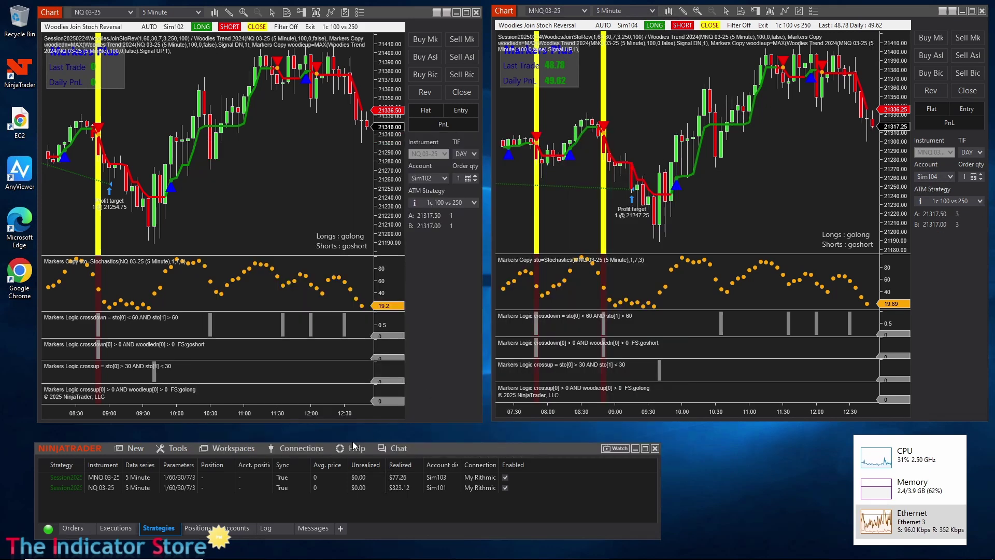
- Bring the AWS EC2-Instances cost report ($5.58 total) over the charts and launch Calculator
left_click_drag(994, 98, 650, 64)
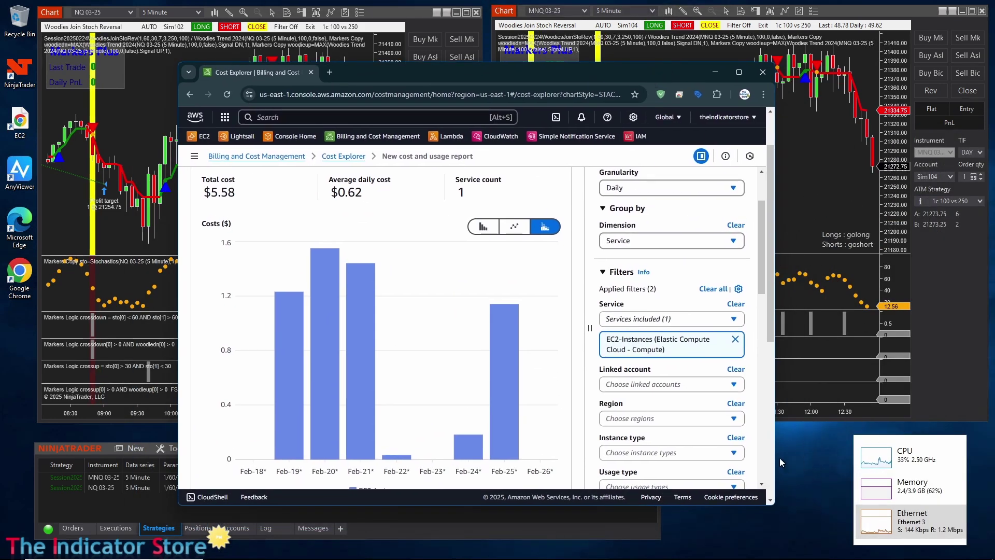
mouse_move(321, 250)
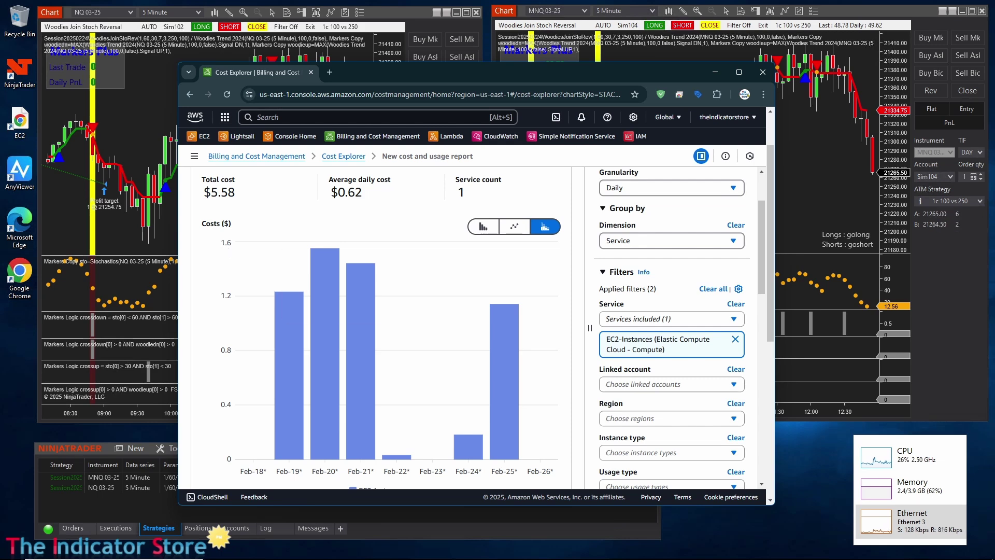
key("XF86Calculator")
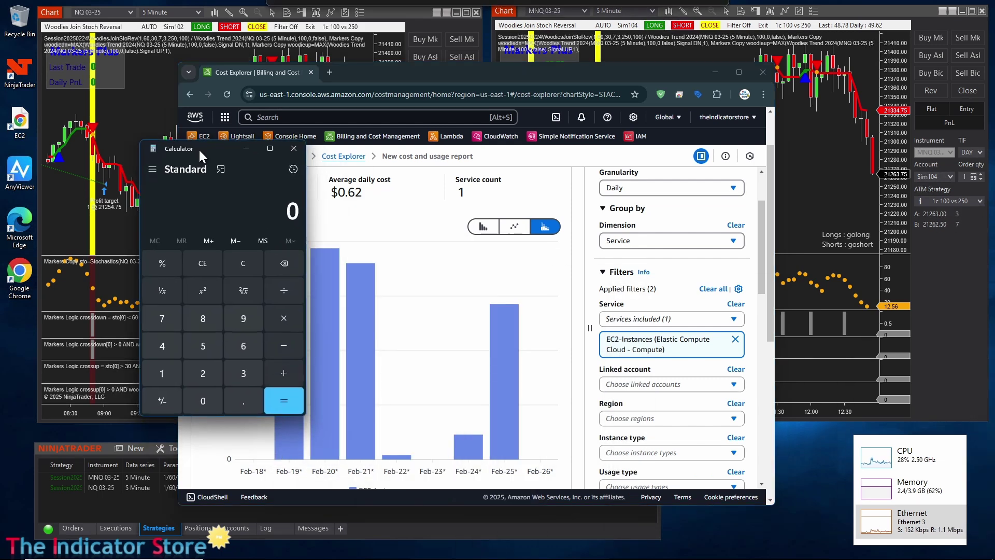
- Calculate 1.6 × 30 = 48 in Calculator, then close it
type("1.6")
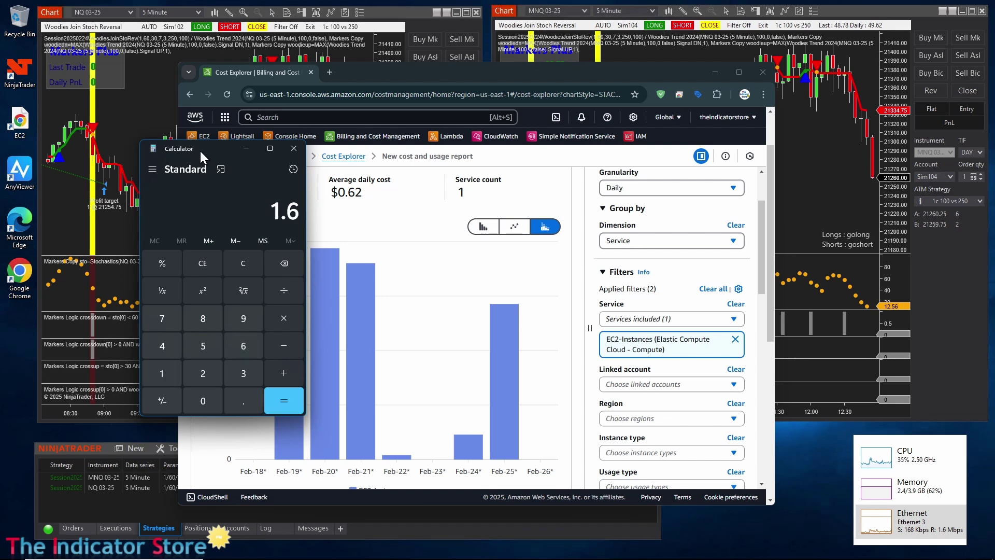
type("*30")
left_click(285, 399)
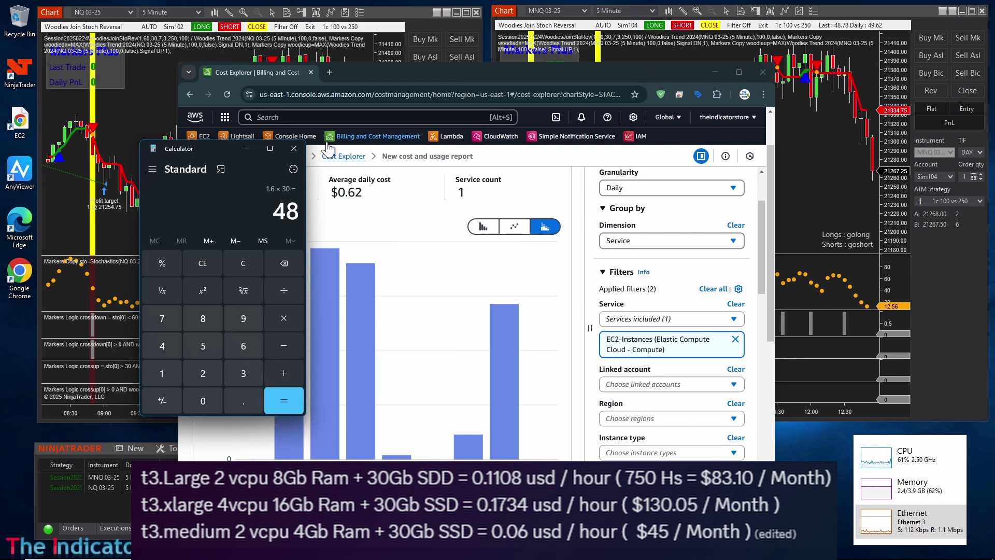
left_click(293, 149)
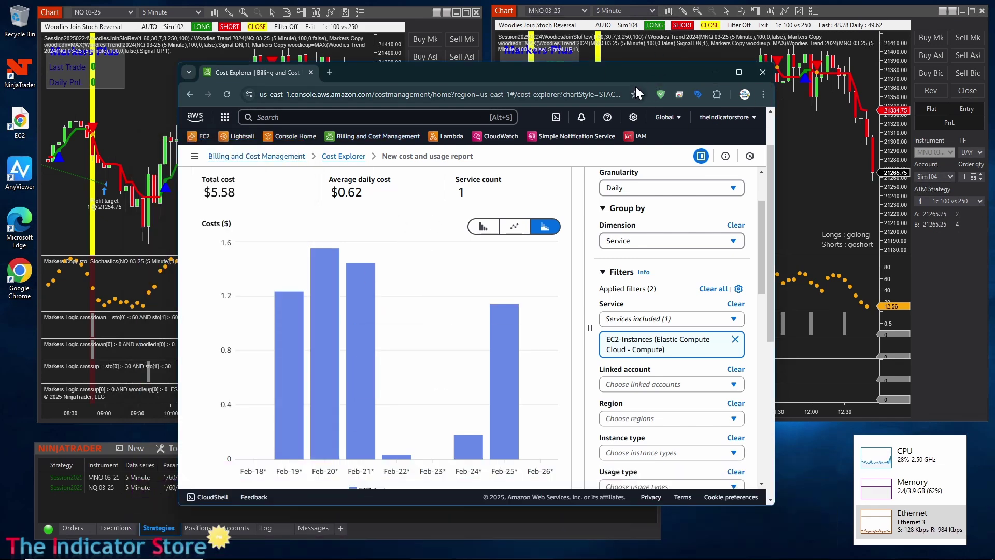
- Minimise the cost report, shrink the remote session into a window off to the right, and bring the QuantVPS page forward
left_click(715, 72)
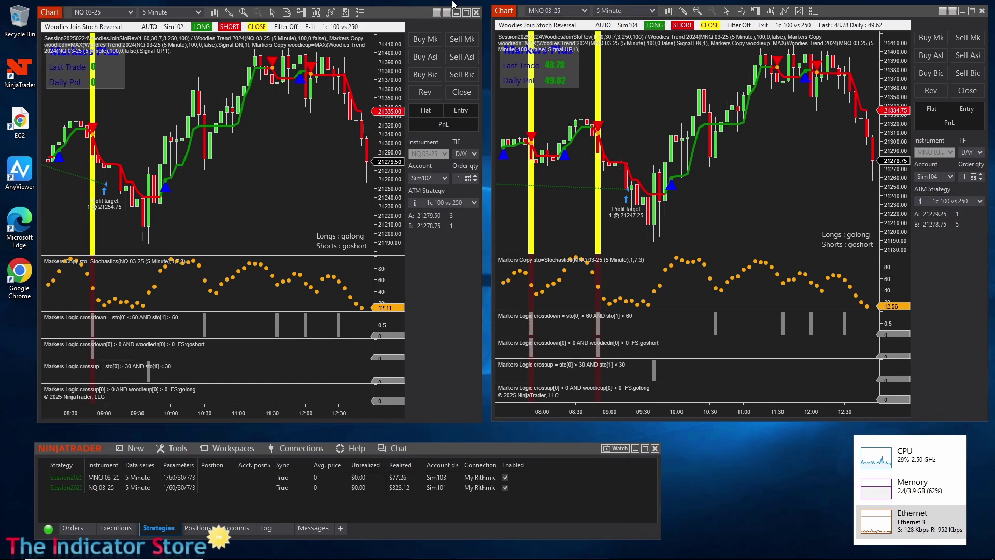
double_click(568, 6)
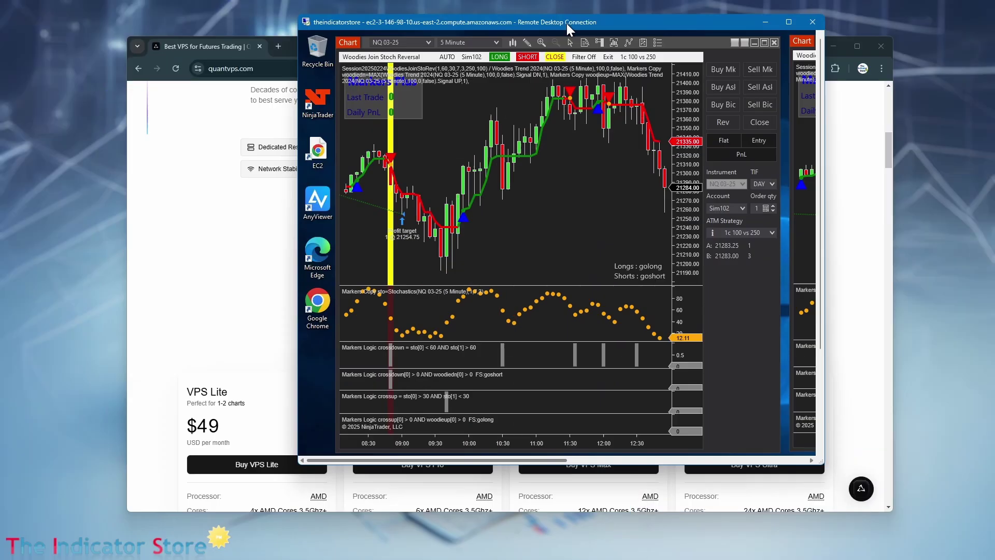
left_click_drag(515, 466, 781, 465)
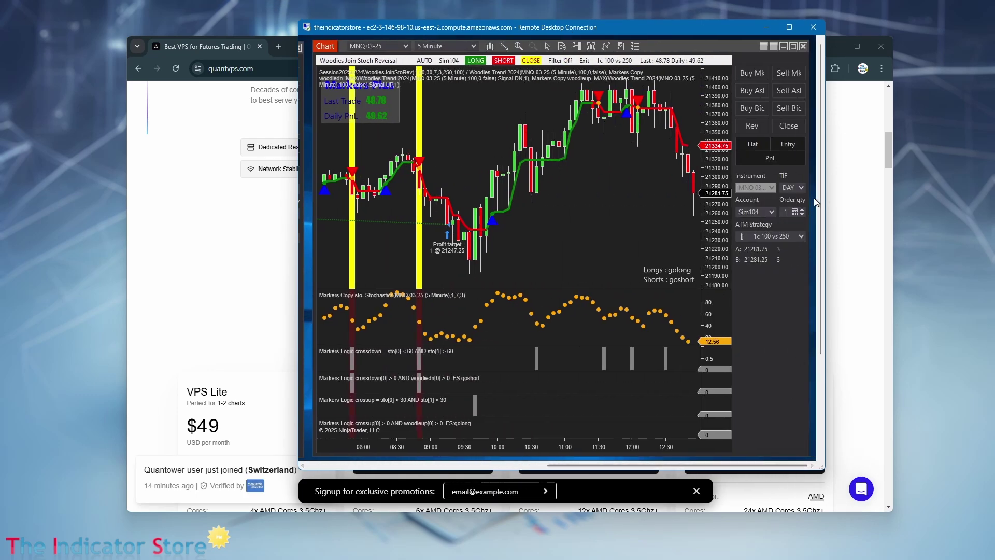
left_click_drag(822, 192, 822, 349)
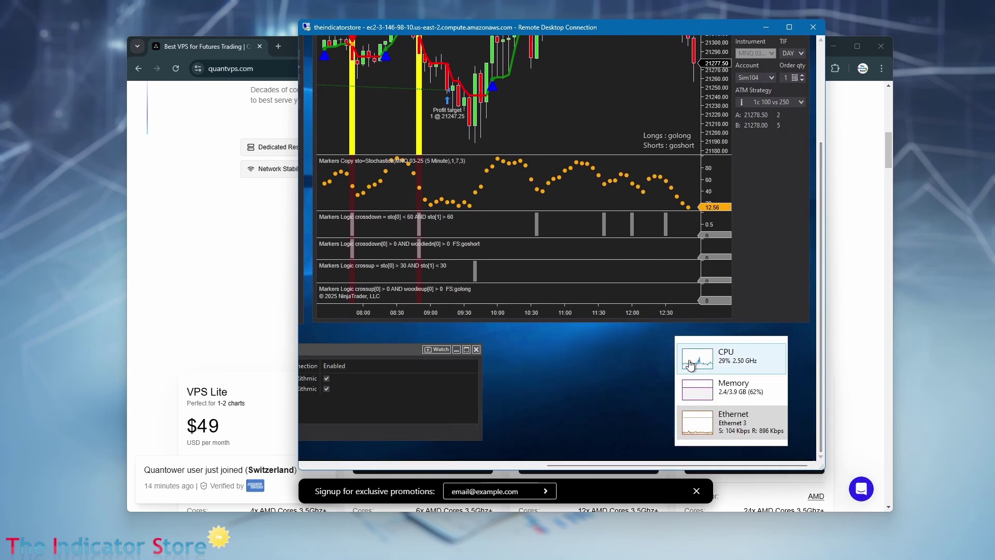
left_click_drag(520, 29, 664, 68)
left_click_drag(392, 45, 300, 45)
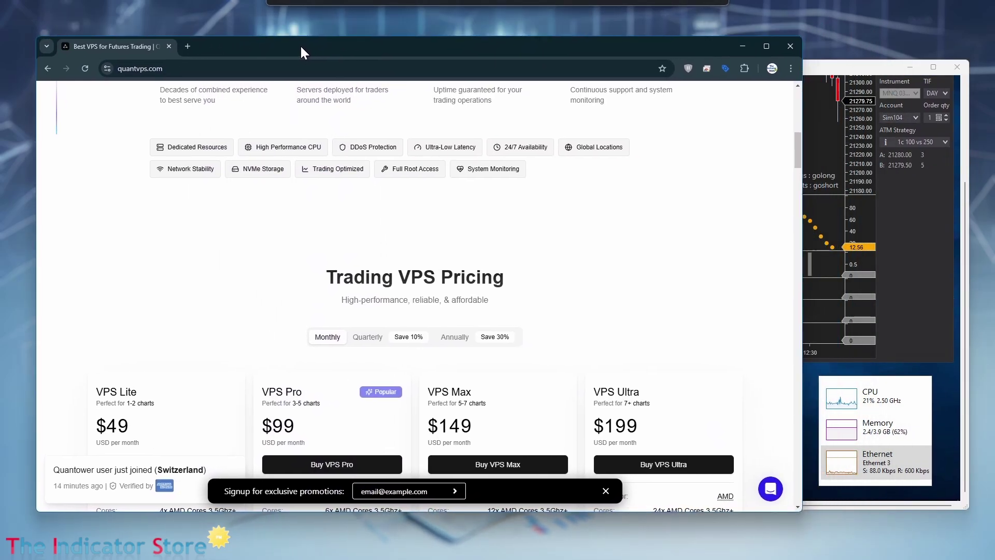
- Review the four VPS pricing cards, then go to the QuantVPS sign-in page
scroll(154, 324, "down", 5)
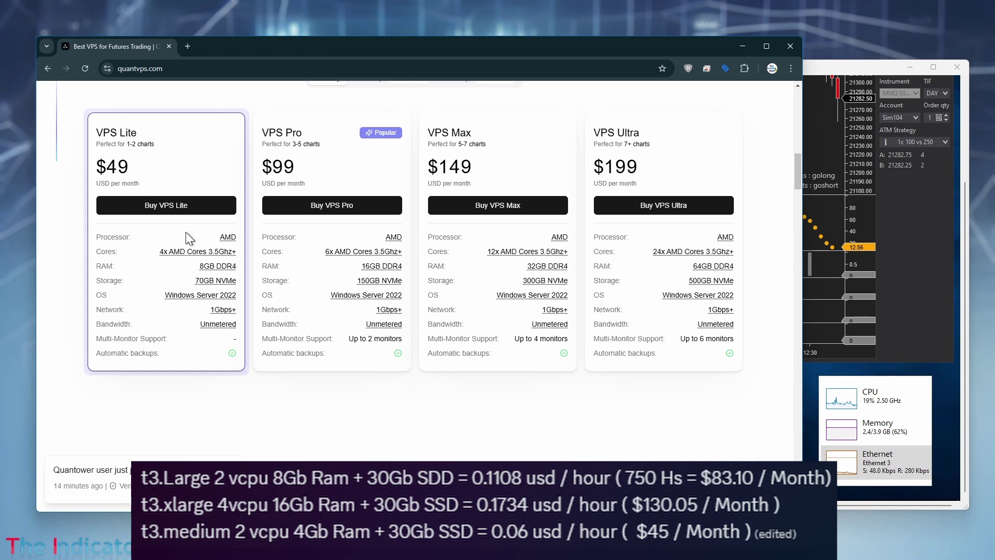
mouse_move(207, 272)
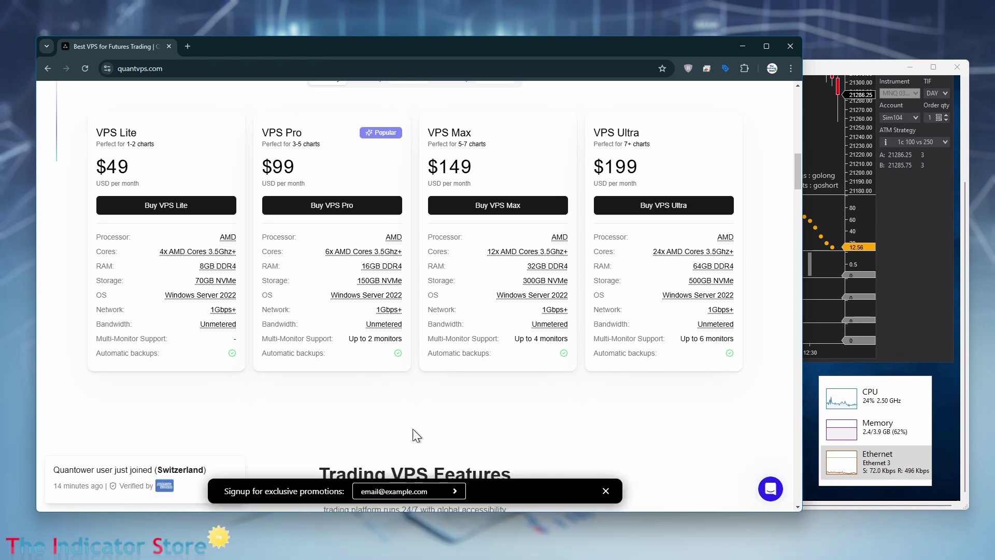
scroll(408, 424, "up", 3)
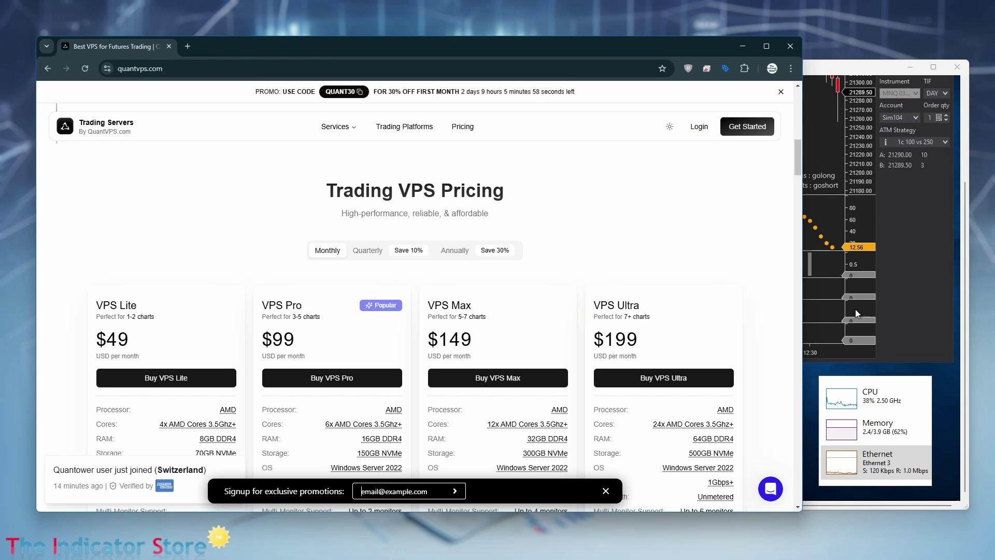
scroll(430, 421, "down", 1)
scroll(430, 421, "down", 1)
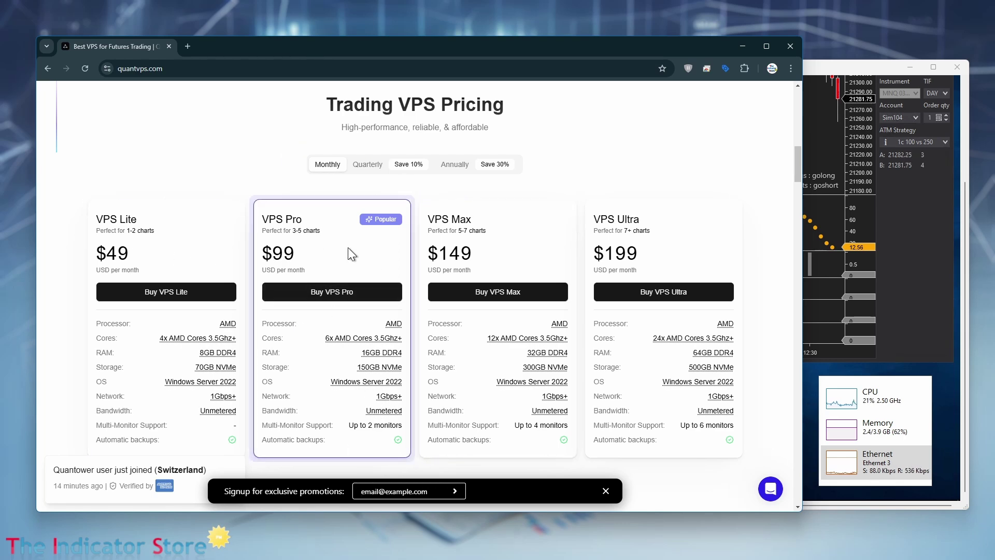
scroll(366, 334, "up", 3)
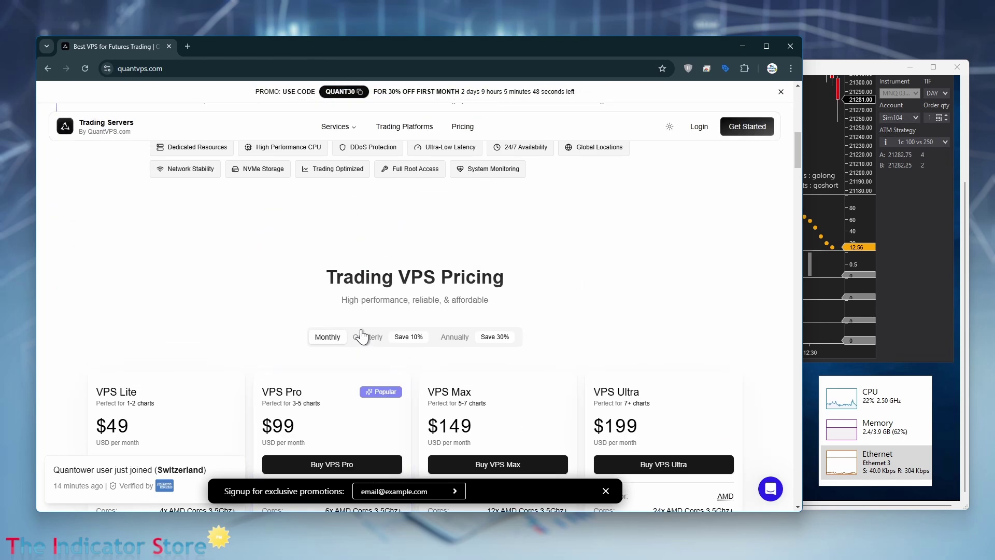
scroll(674, 223, "up", 2)
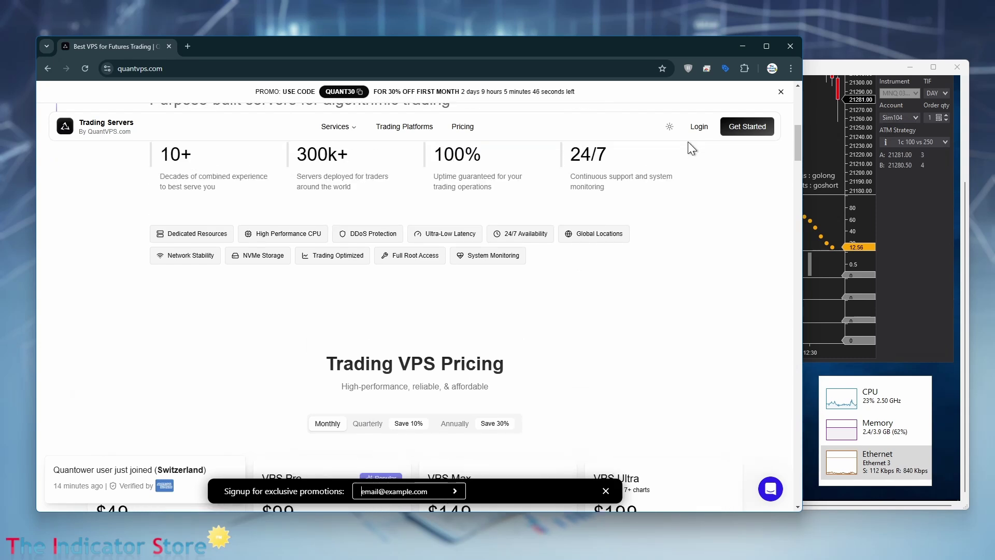
left_click(703, 126)
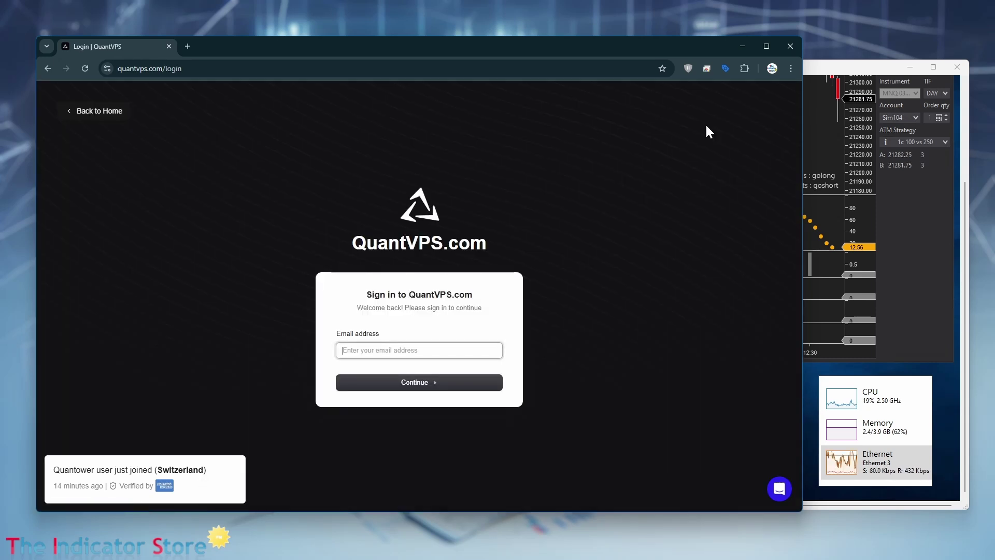
- Sign in with the saved account e-mail and copy the VPS Pro server's IP address
left_click(382, 346)
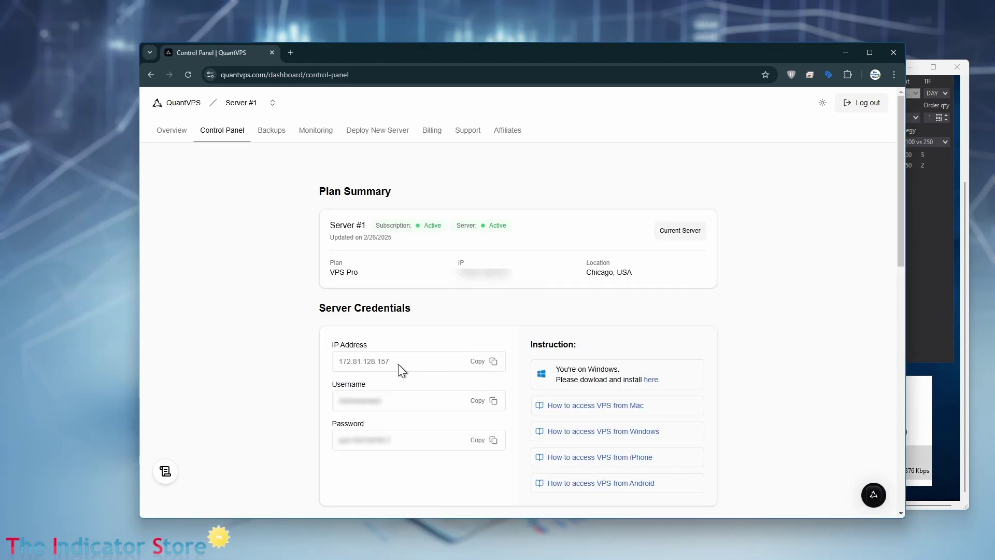
left_click(500, 368)
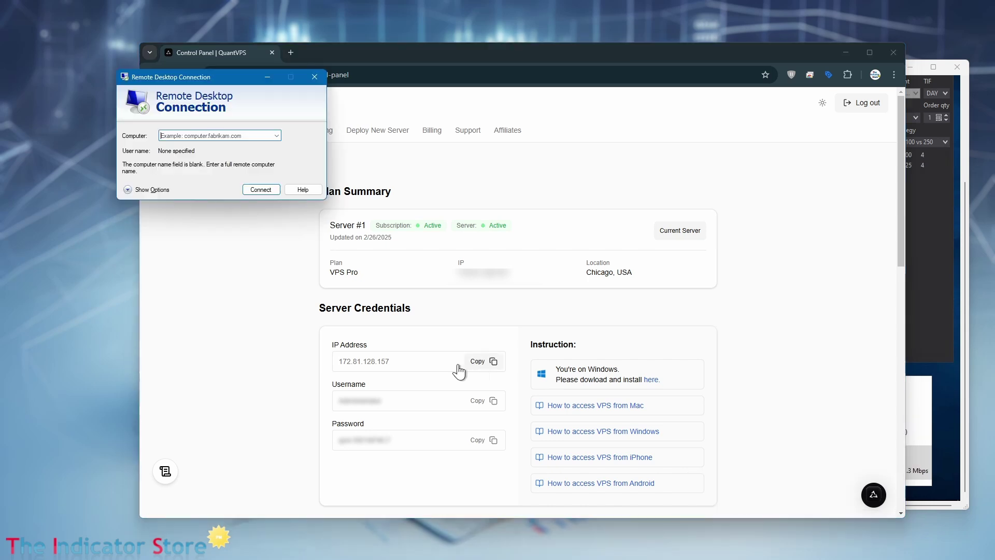
- Paste the copied server IP into Remote Desktop, connect, and move the new session to the upper left
right_click(188, 136)
left_click(89, 181)
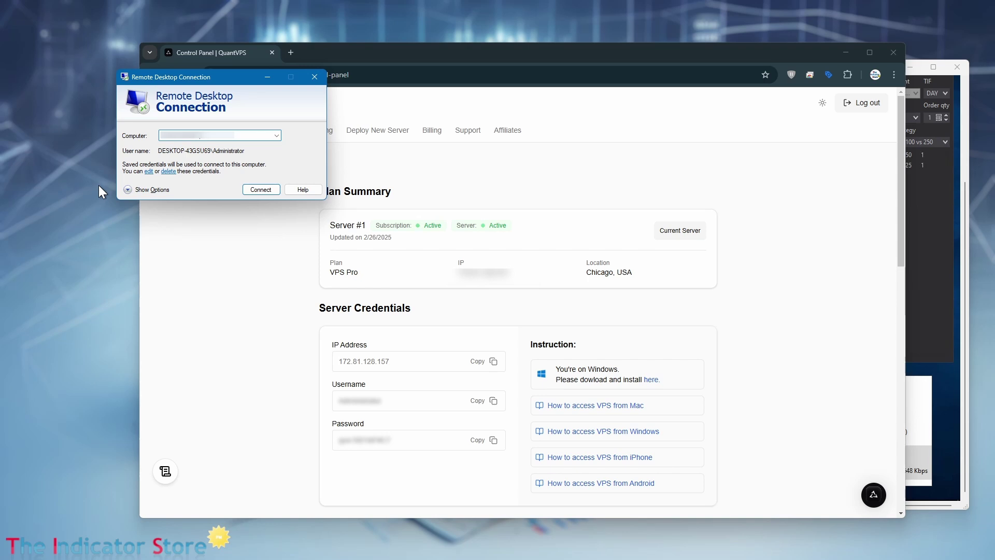
left_click(253, 189)
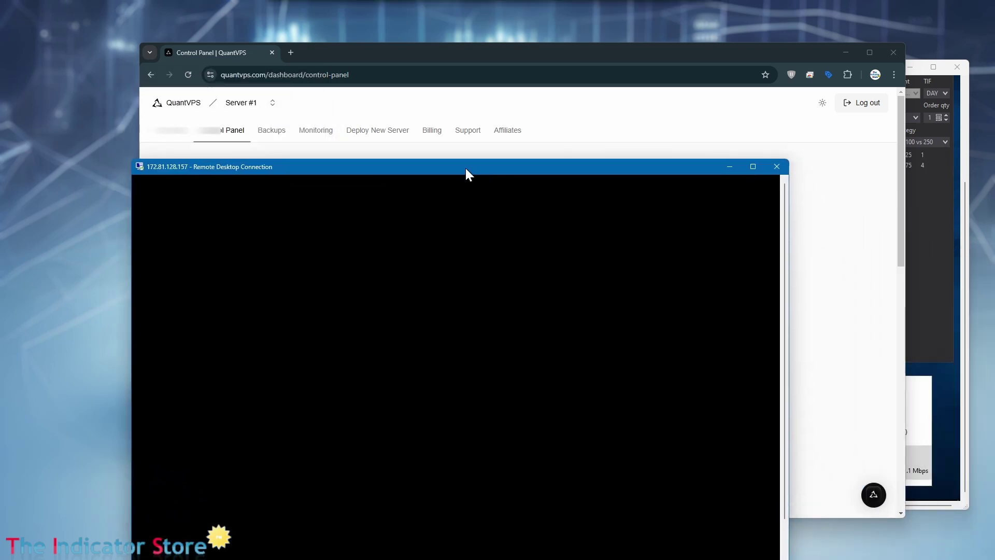
left_click_drag(465, 168, 374, 45)
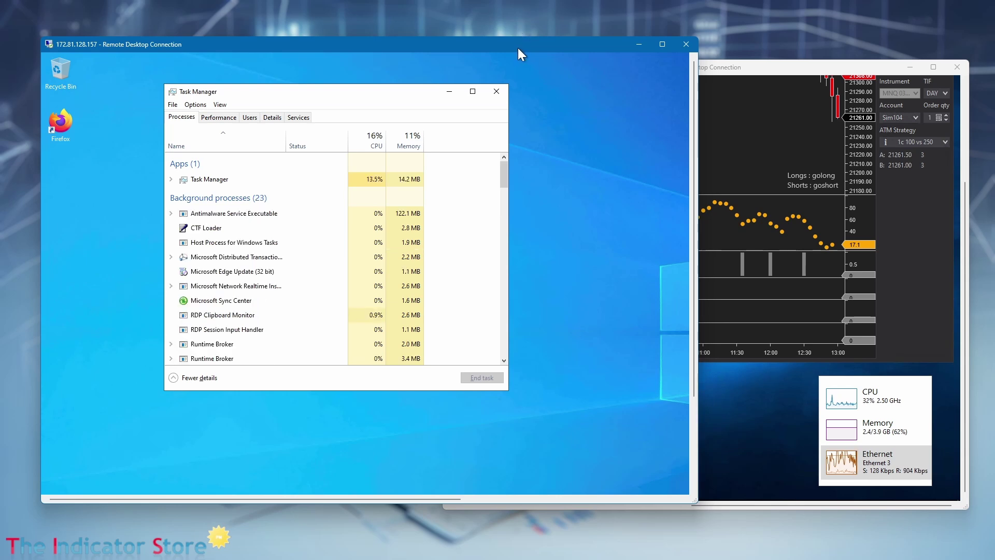
- Bring the AWS session forward, expand its compact Task Manager, and move it up into view
left_click(880, 70)
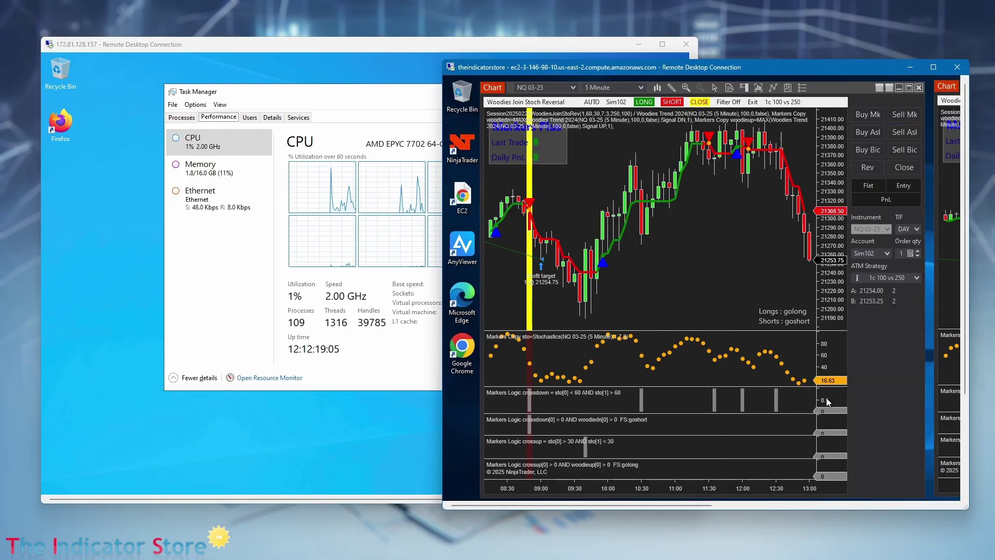
left_click_drag(677, 504, 937, 465)
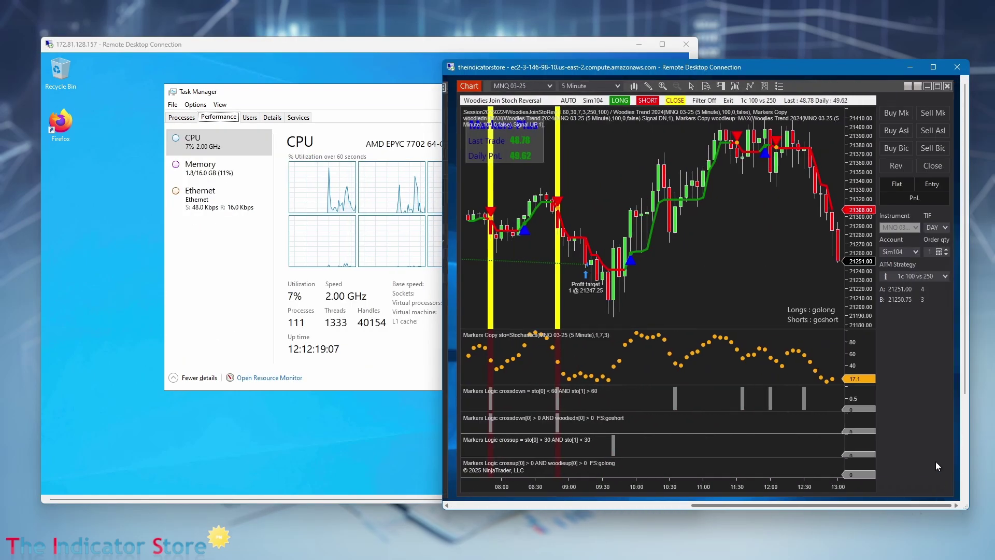
left_click_drag(964, 332, 961, 477)
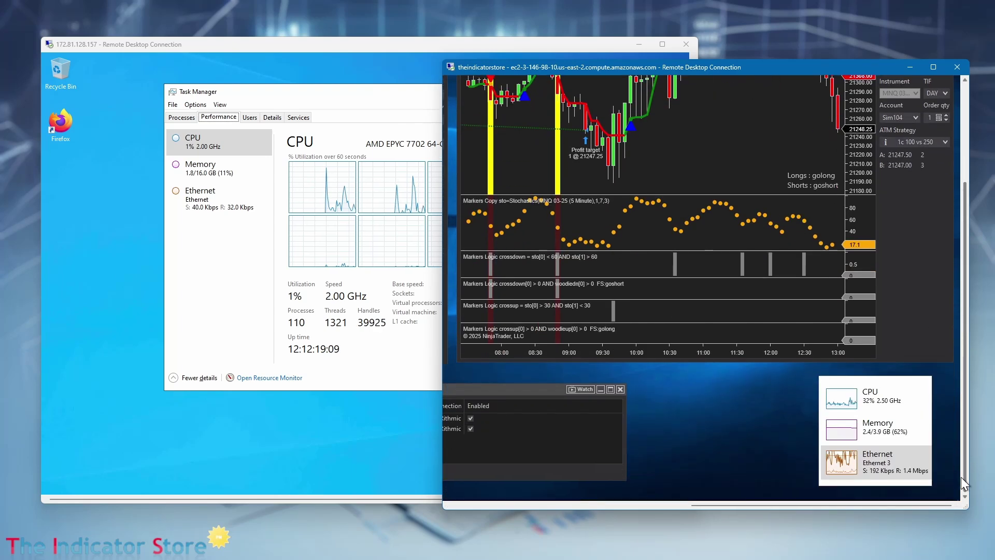
double_click(889, 394)
left_click_drag(889, 394, 634, 258)
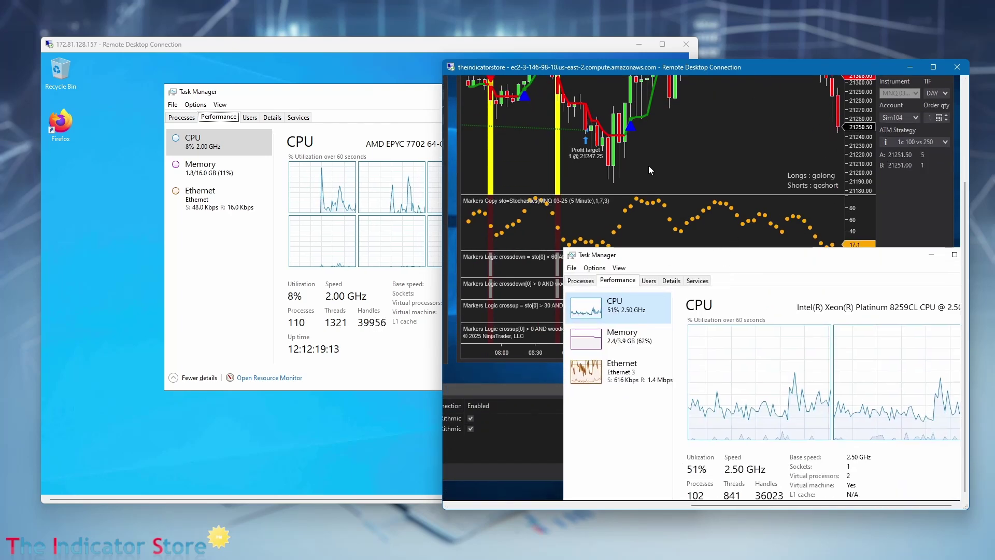
left_click_drag(648, 166, 564, 140)
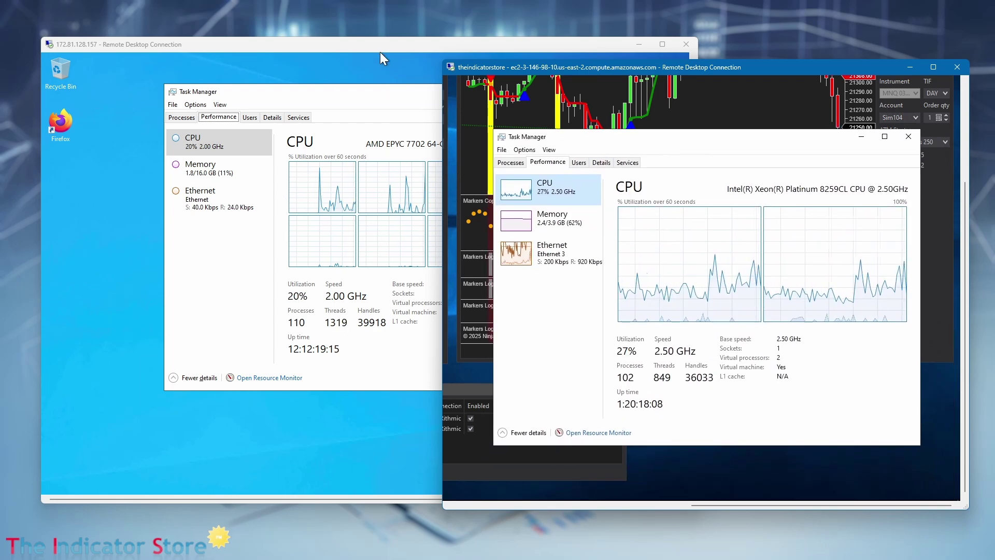
- Narrow the QuantVPS session beside it to compare the EPYC 7702 and Xeon 8259CL performance pages
left_click(377, 44)
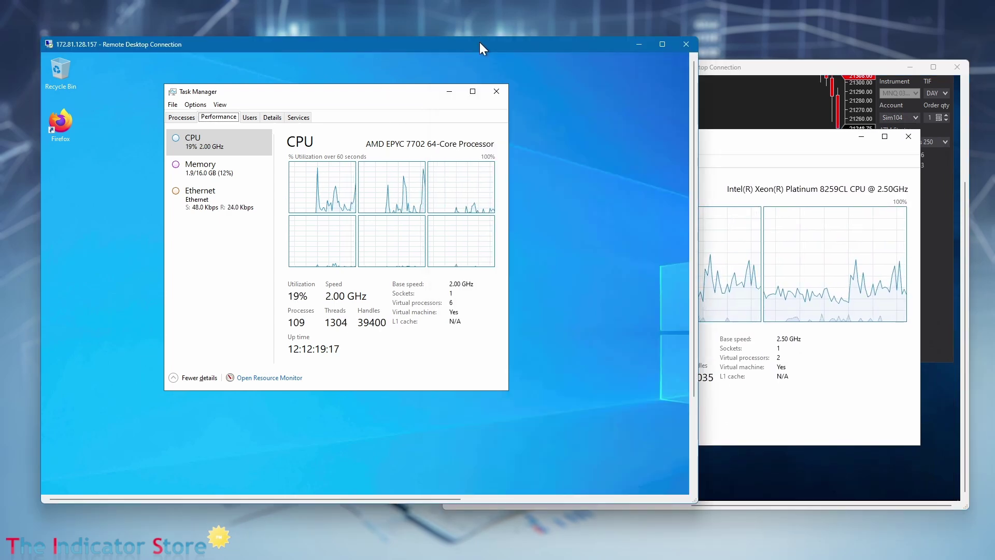
left_click_drag(697, 267, 609, 276)
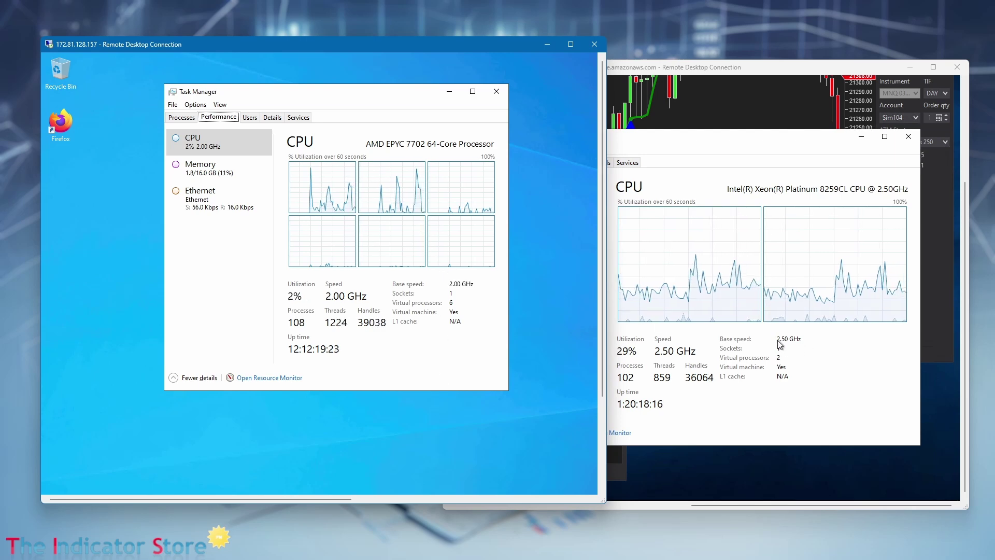
left_click(200, 167)
- Show the Memory page in both the AWS and QuantVPS Task Managers to compare them
left_click(694, 176)
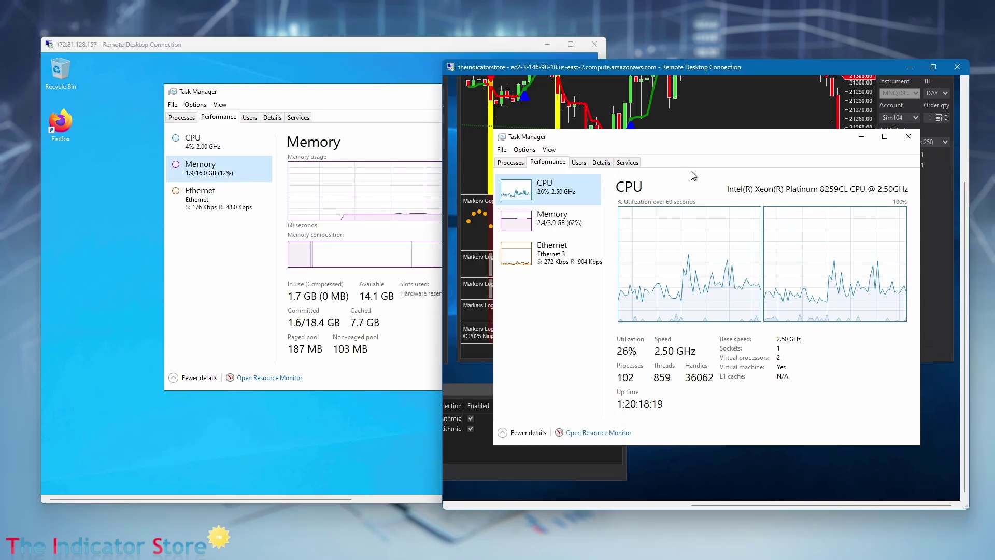
left_click(532, 223)
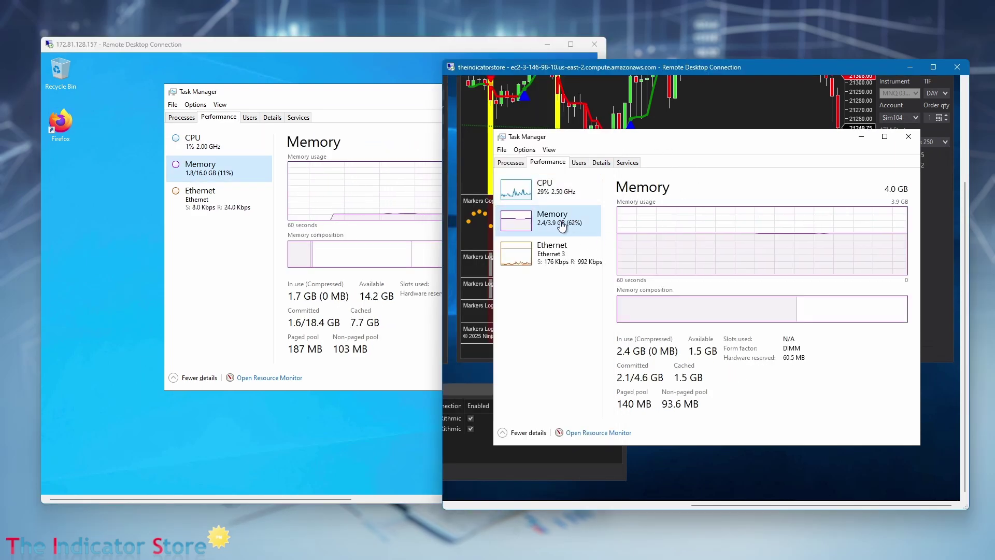
left_click(406, 176)
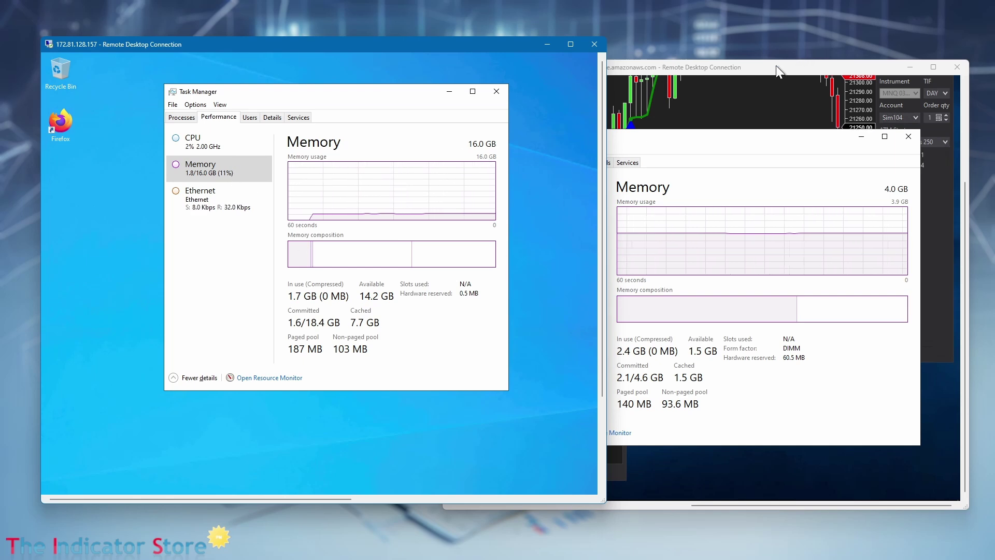
- Close the AWS Task Manager and slide the AWS session window off to the right
left_click(908, 137)
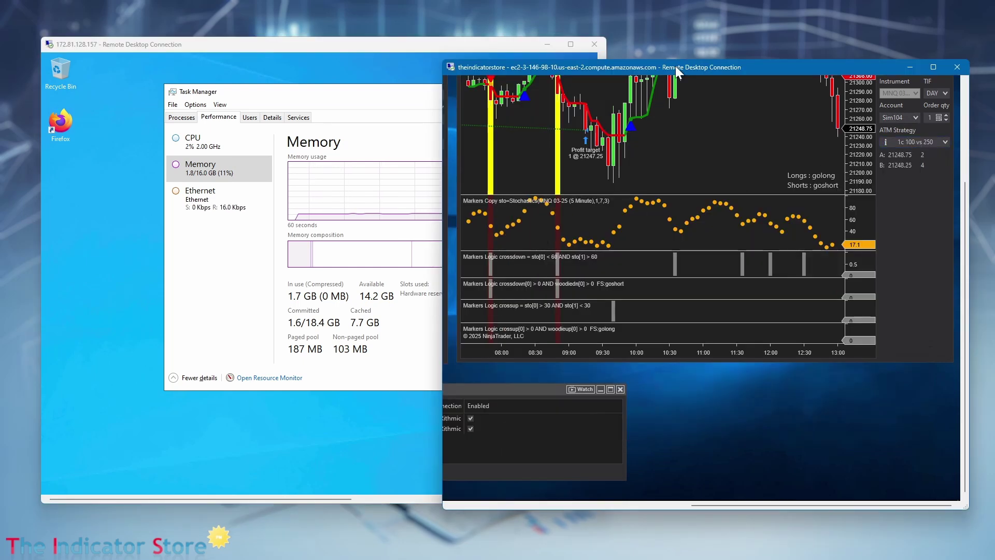
left_click_drag(676, 67, 682, 66)
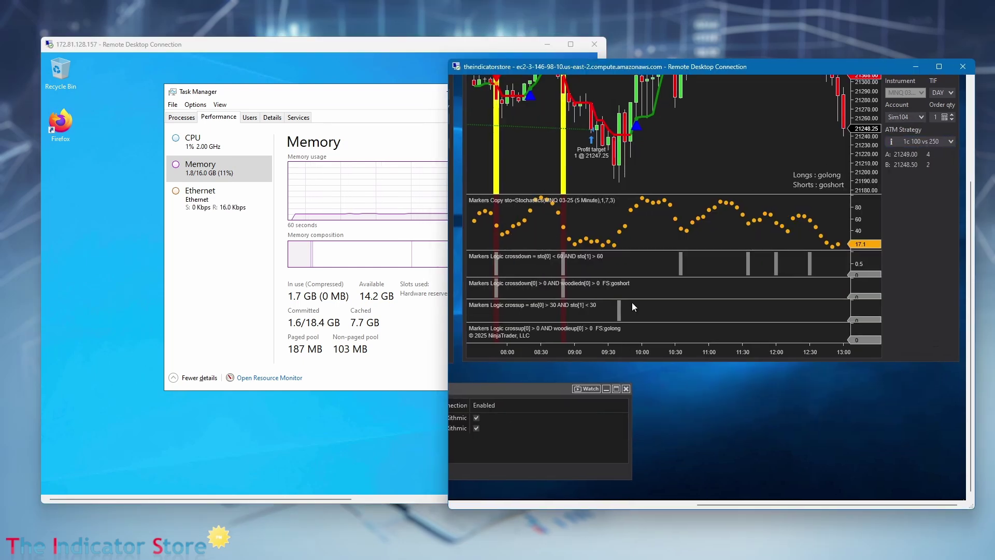
left_click(540, 506)
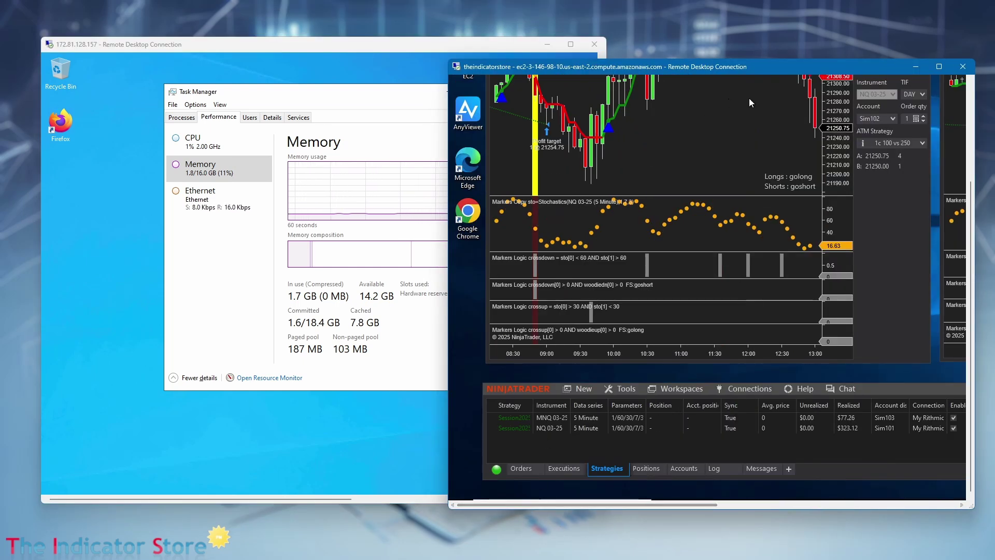
left_click_drag(775, 70, 994, 70)
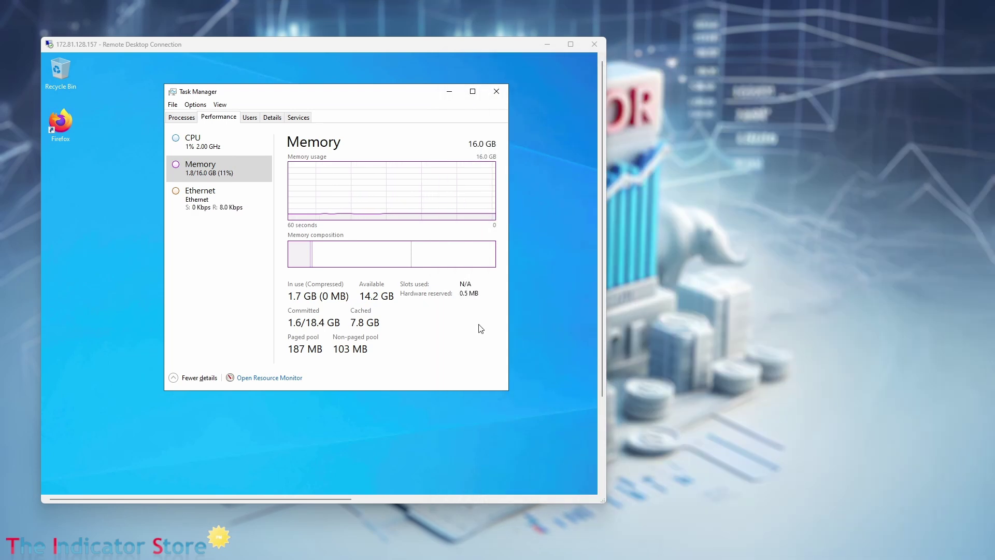
- Close the QuantVPS Task Manager, maximize the QuantVPS remote desktop, and launch Firefox
left_click(496, 92)
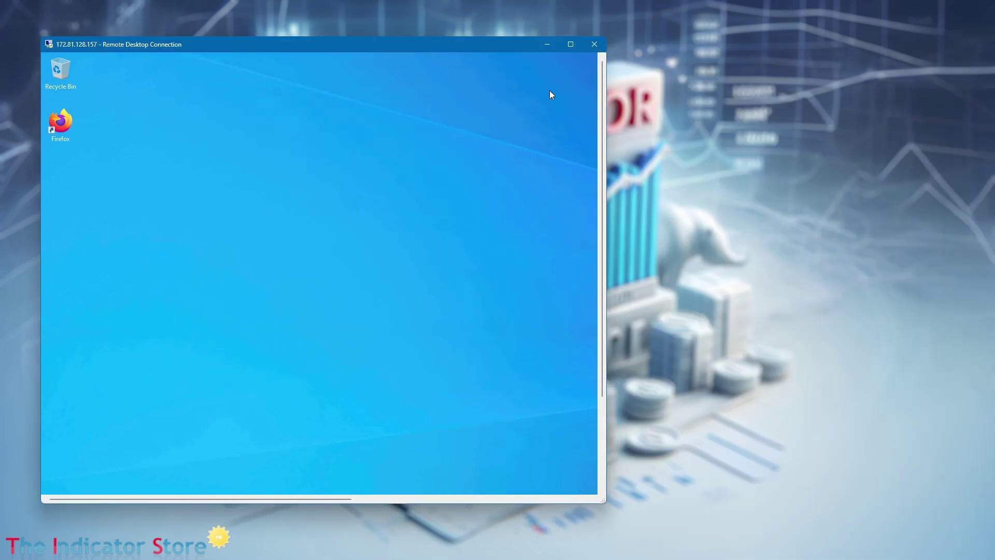
left_click(571, 45)
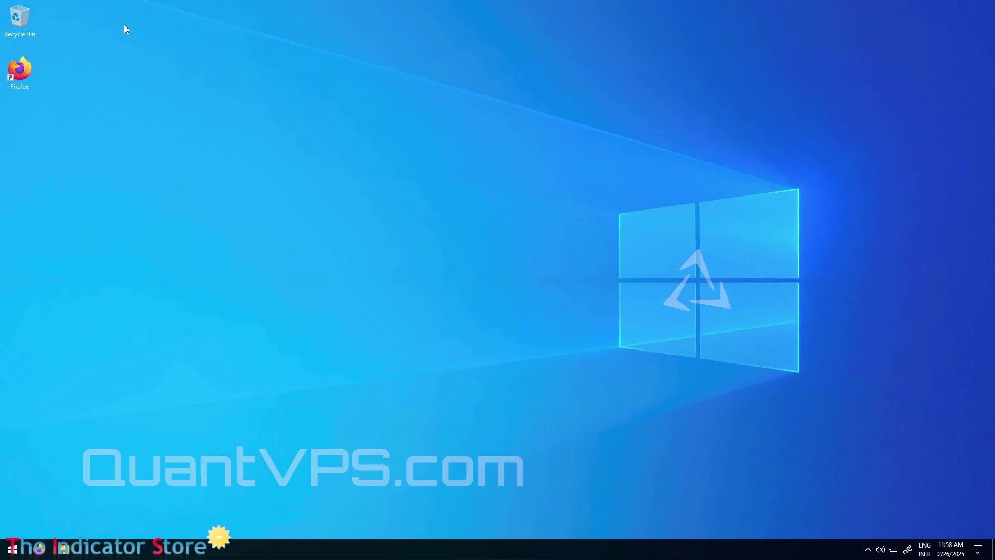
double_click(20, 72)
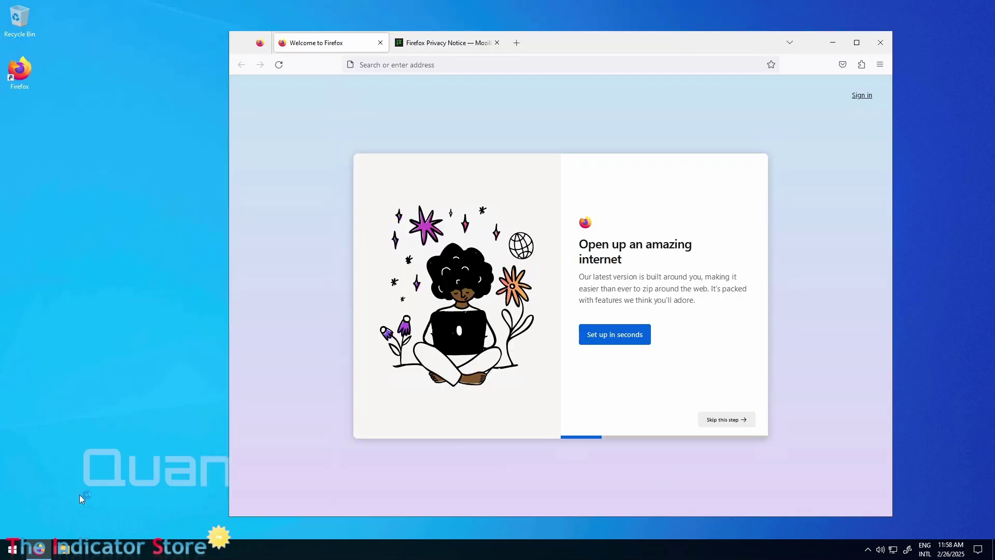
- Skip the three Firefox welcome setup pages and open a new tab
double_click(22, 75)
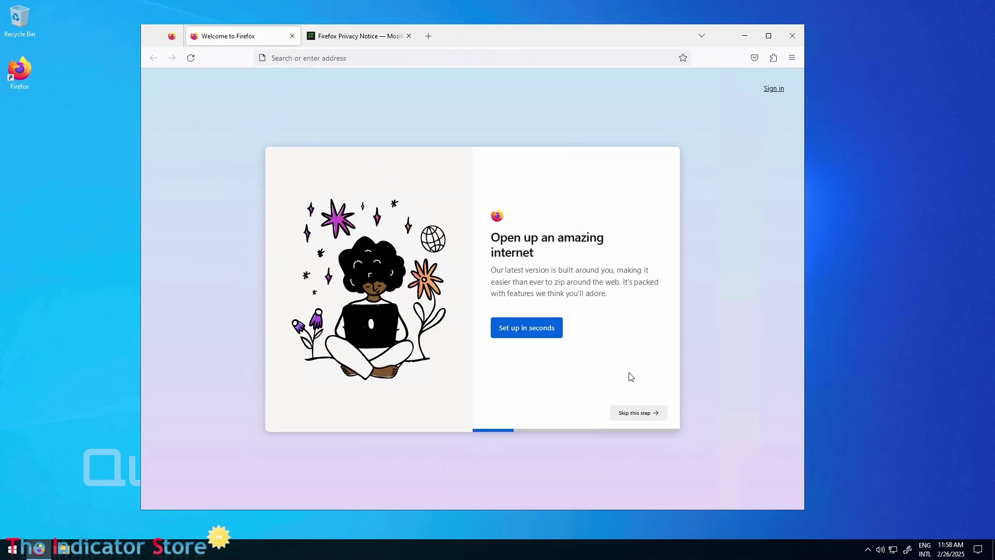
left_click(638, 414)
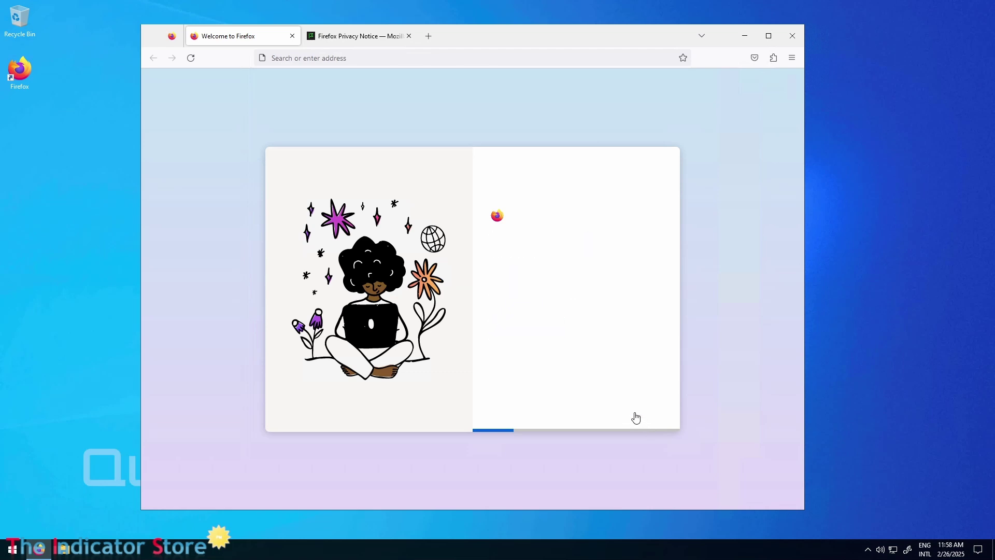
left_click(646, 417)
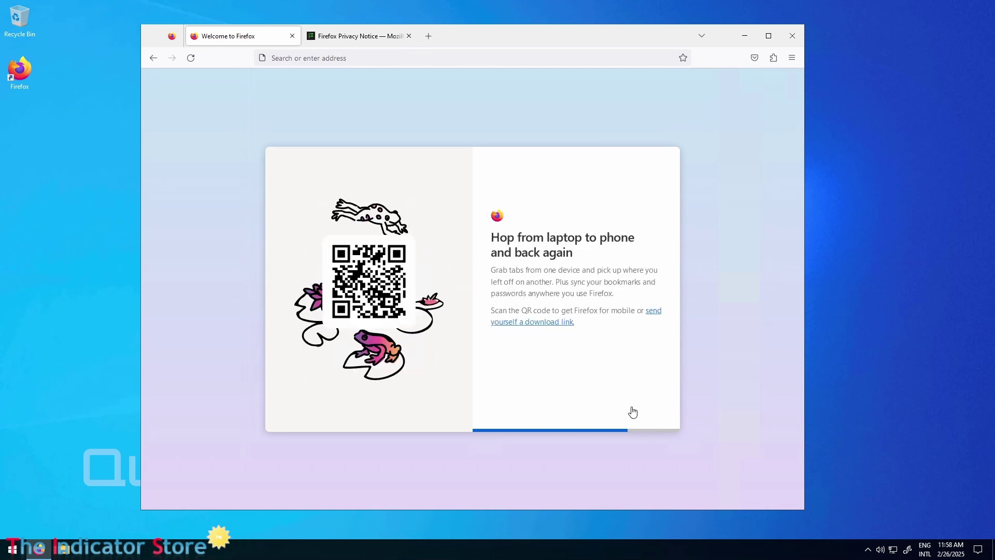
left_click(633, 412)
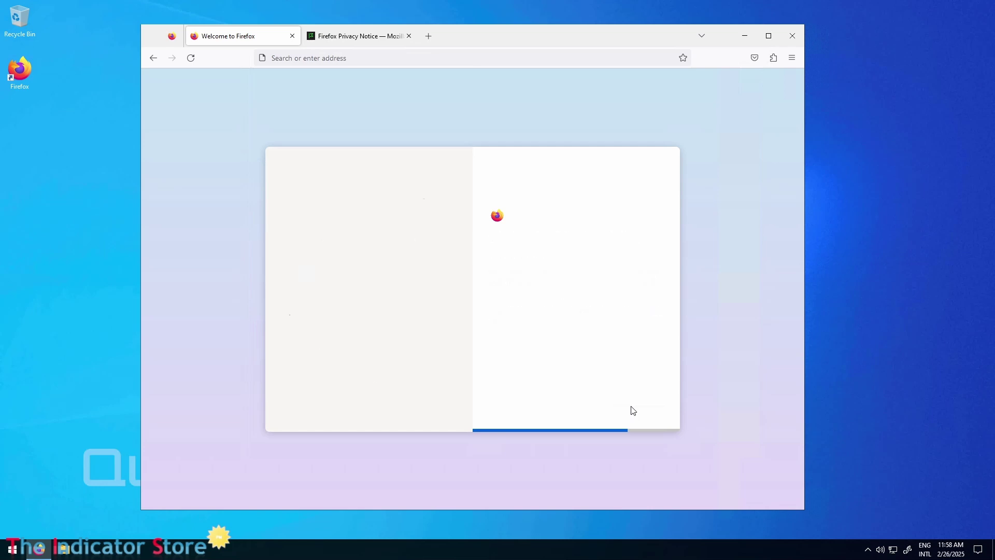
left_click(428, 36)
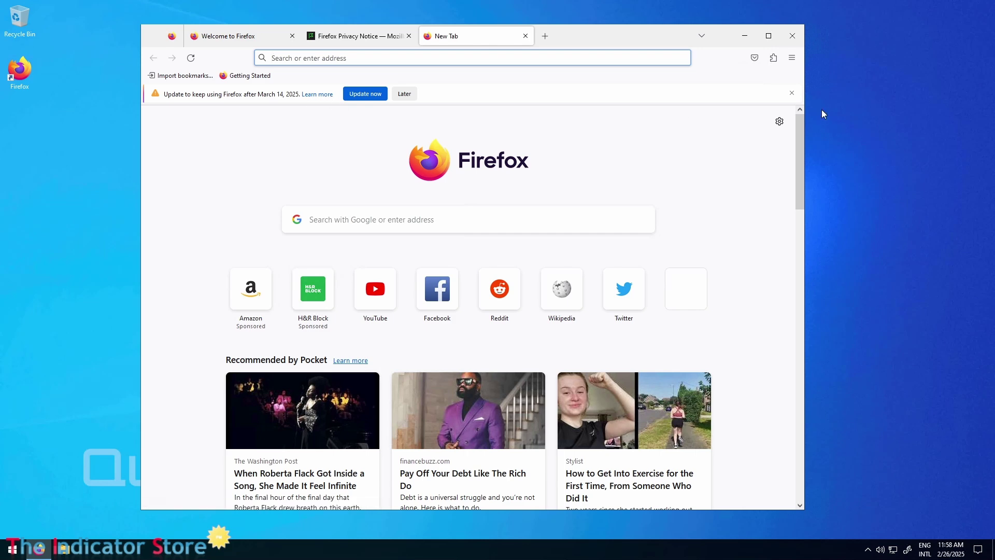
- Download NinjaTrader.Install.msi 8.1.4.1 (85.4 MB) from ninjatrader.com's Desktop page and list all downloads
type("ninjatra")
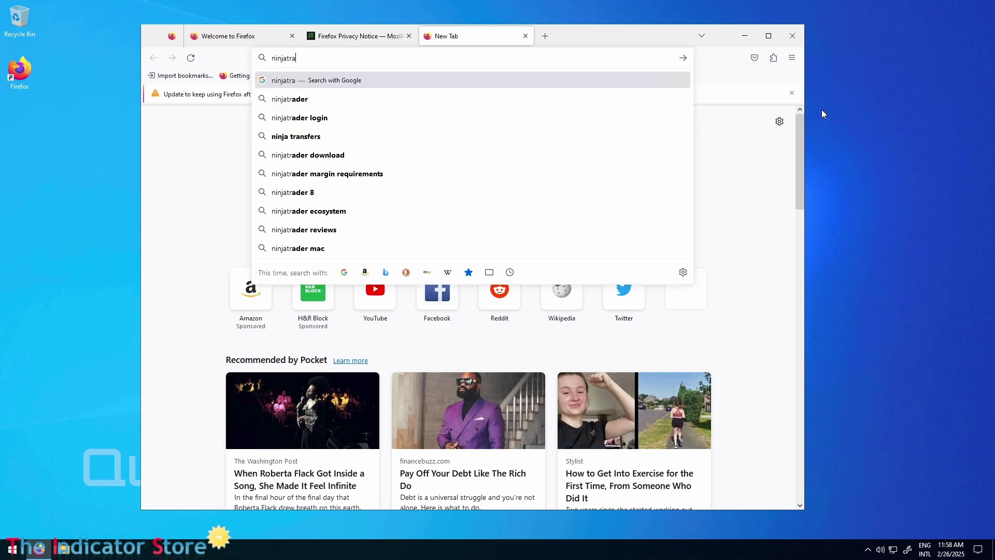
type("der.com")
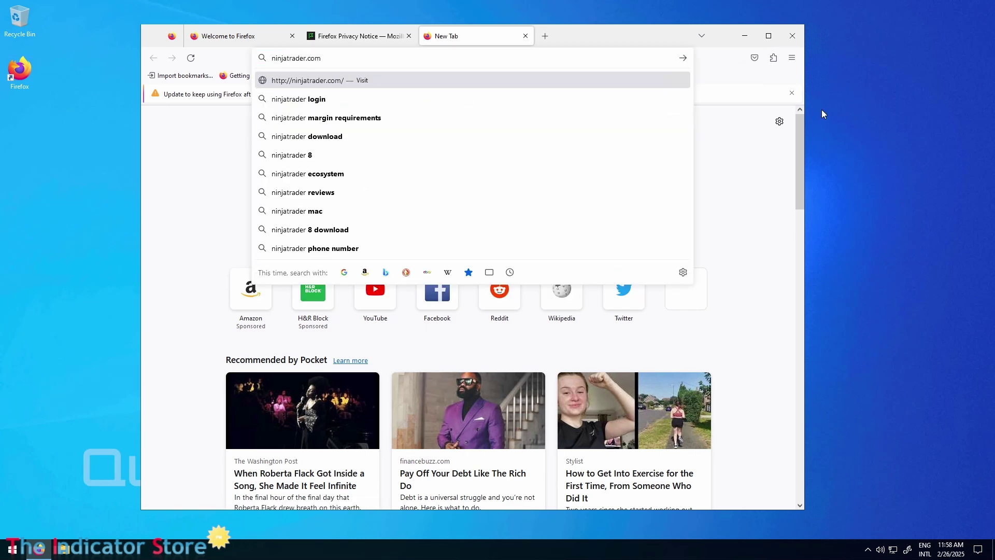
key("Return")
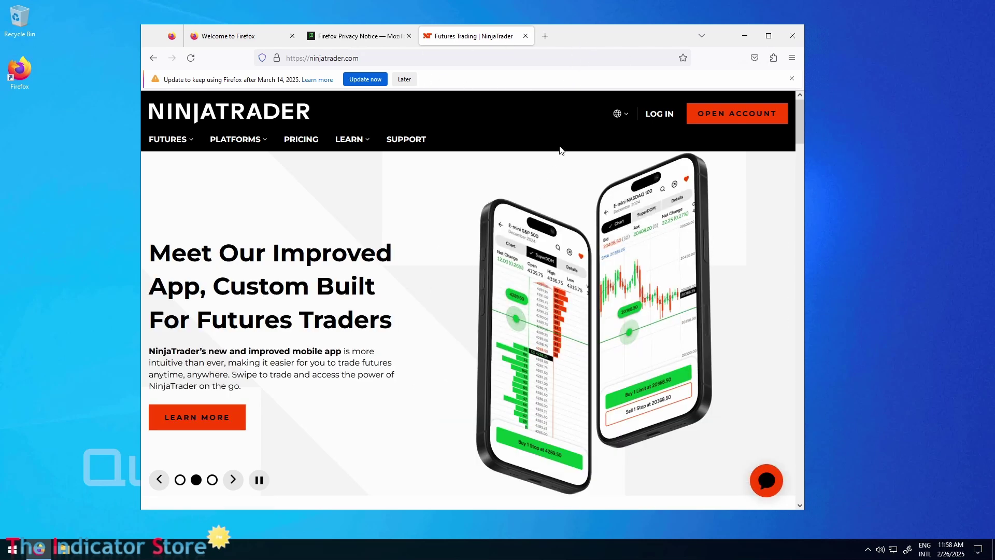
left_click(656, 116)
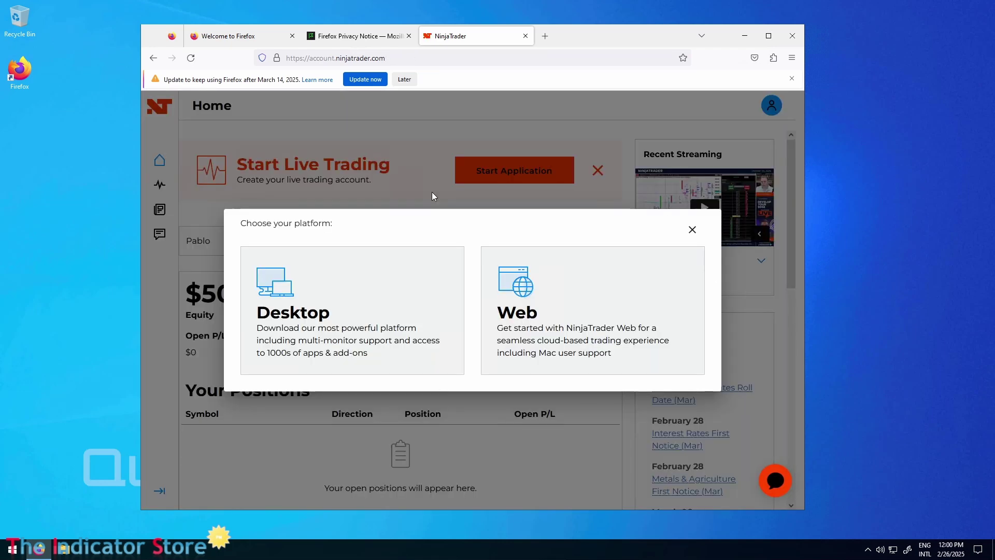
left_click(334, 291)
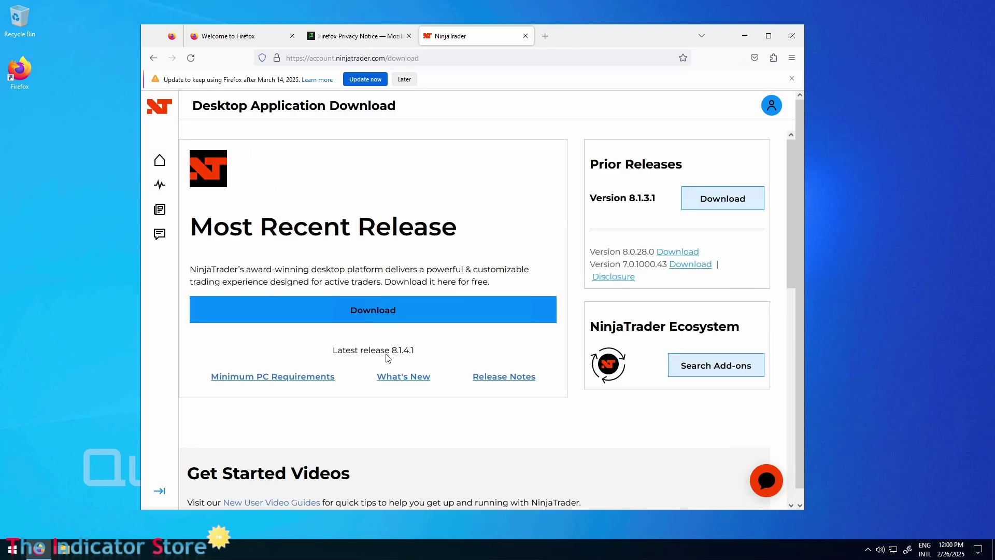
left_click(394, 321)
left_click(371, 313)
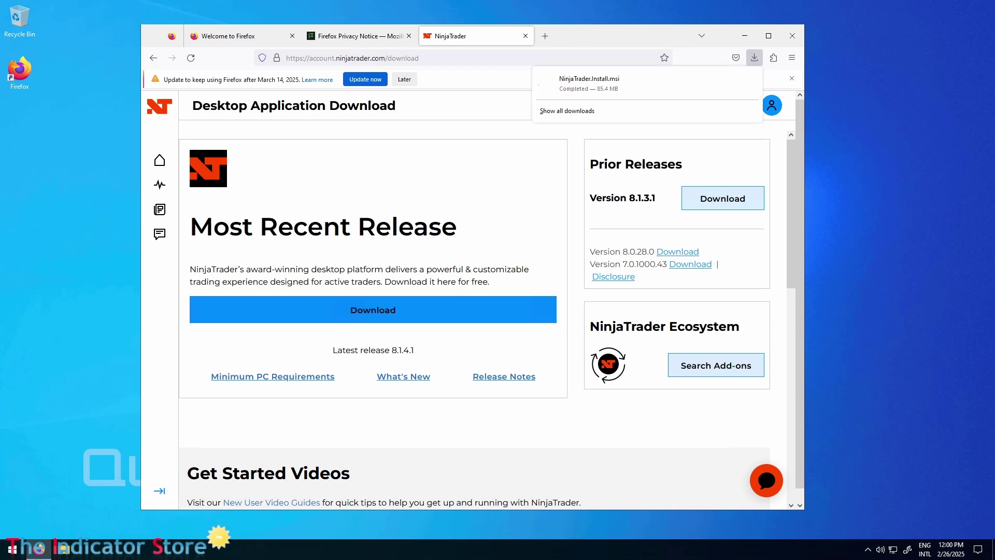
left_click(569, 111)
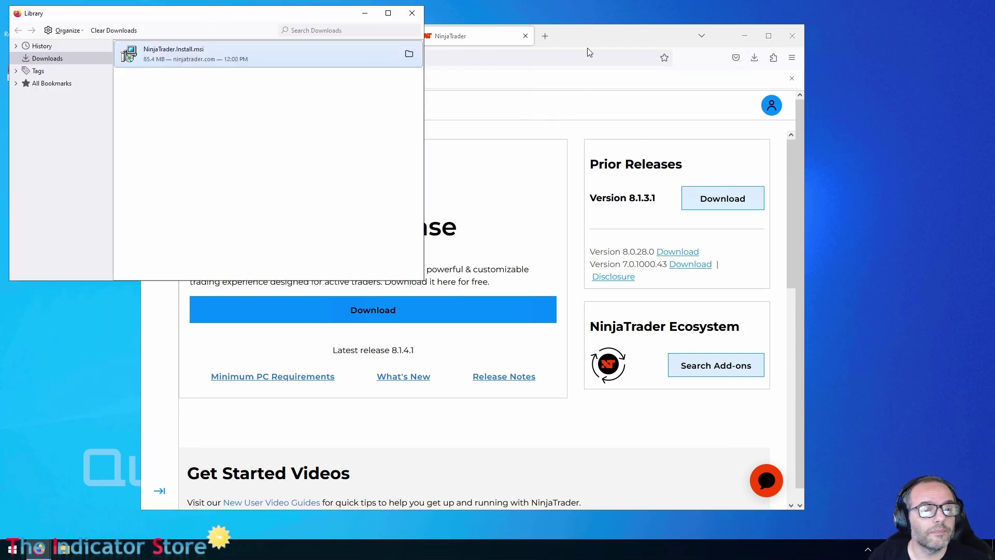
- Close Firefox and run NinjaTrader.Install.msi from the Downloads library
left_click_drag(599, 42, 725, 58)
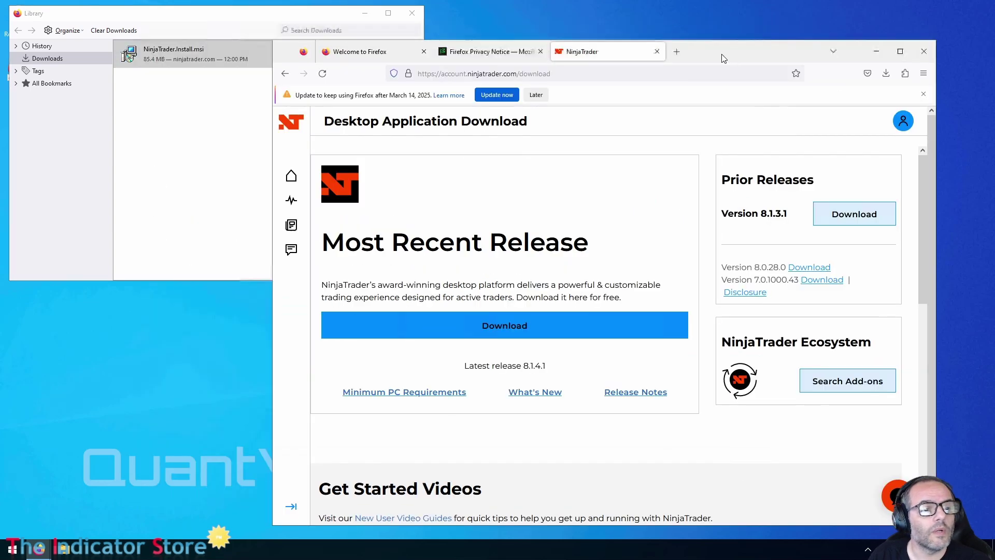
left_click(924, 51)
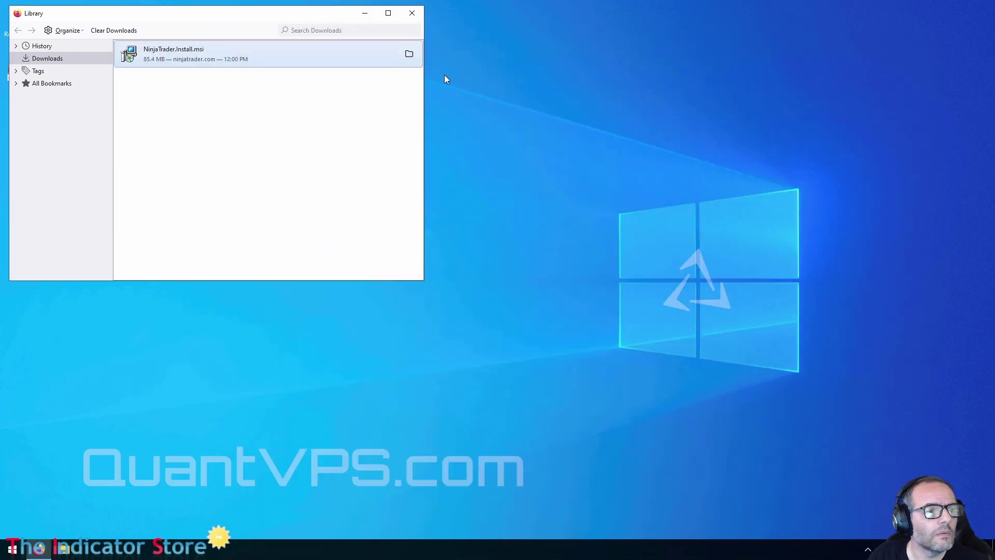
left_click_drag(234, 13, 426, 85)
double_click(370, 129)
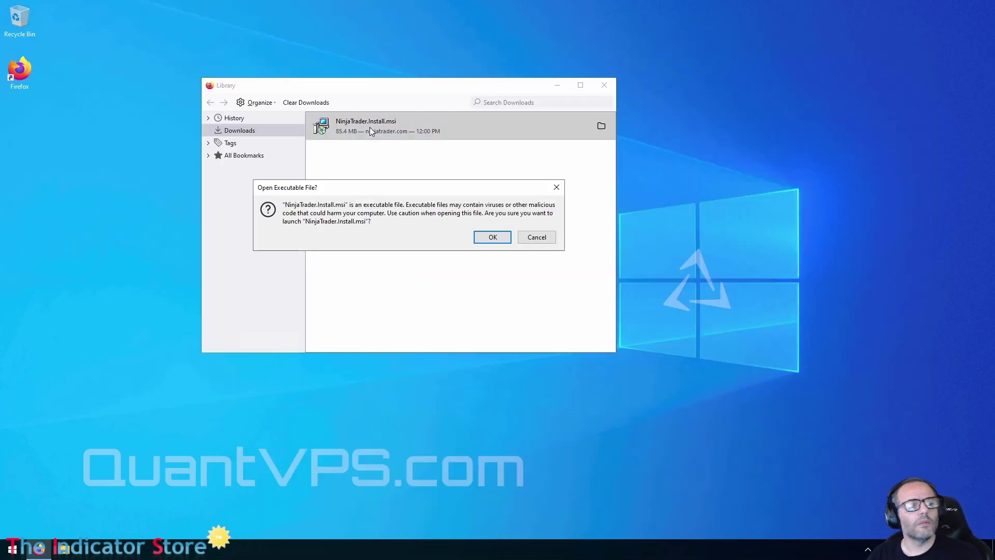
left_click(485, 238)
- Accept the licence and step through the setup wizard to finish installing NinjaTrader
left_click(380, 329)
left_click(551, 355)
left_click(551, 355)
left_click(551, 355)
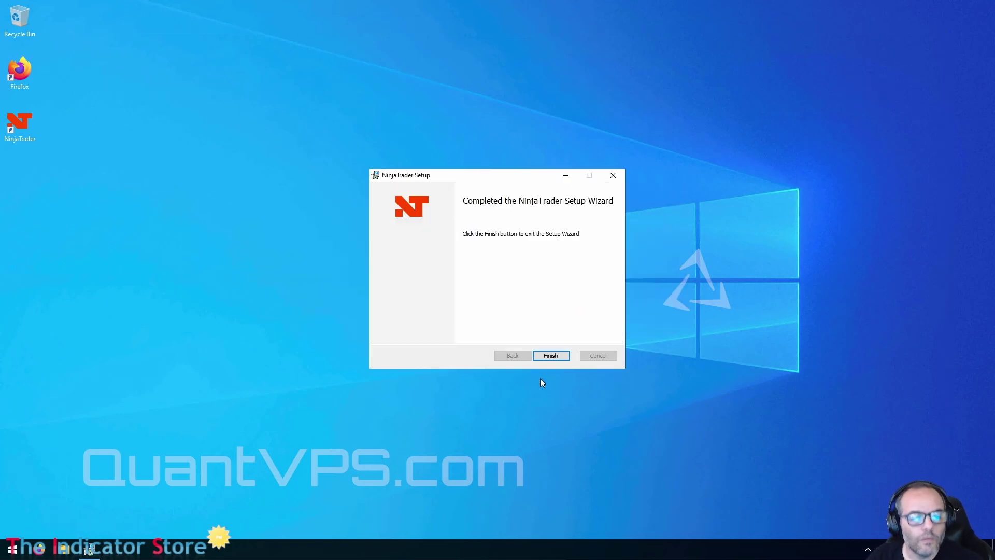
left_click(551, 355)
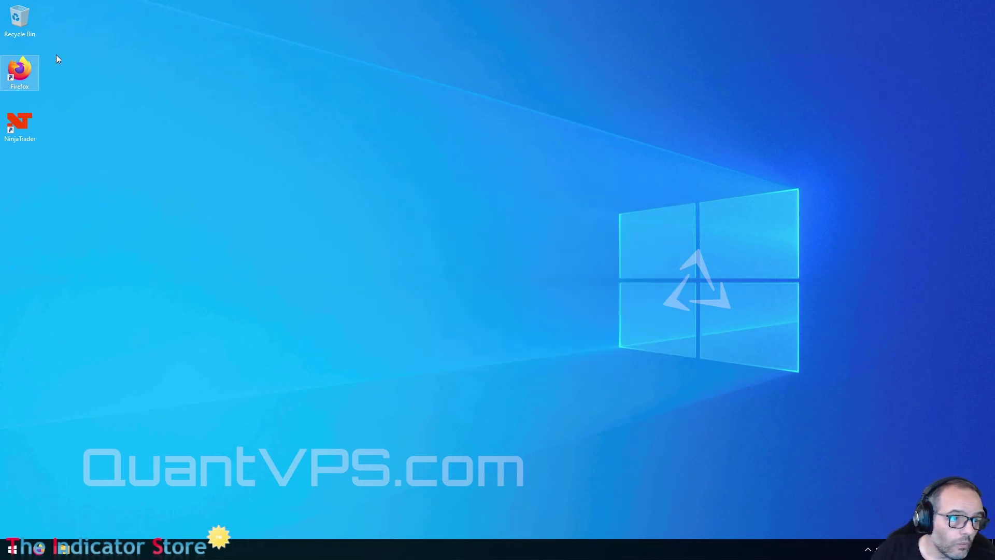
- Start NinjaTrader in Simulation mode and dismiss the delayed-data warning
double_click(22, 128)
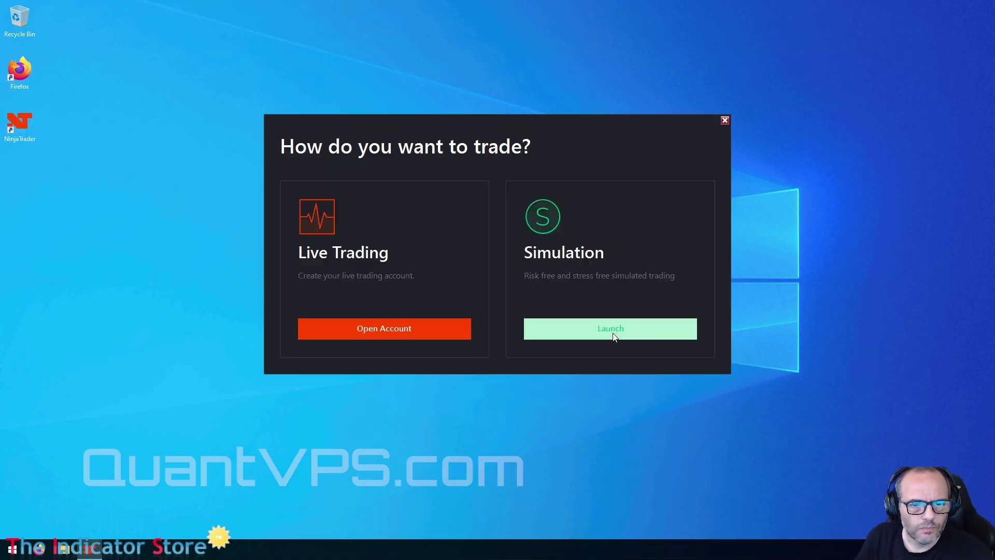
left_click(613, 333)
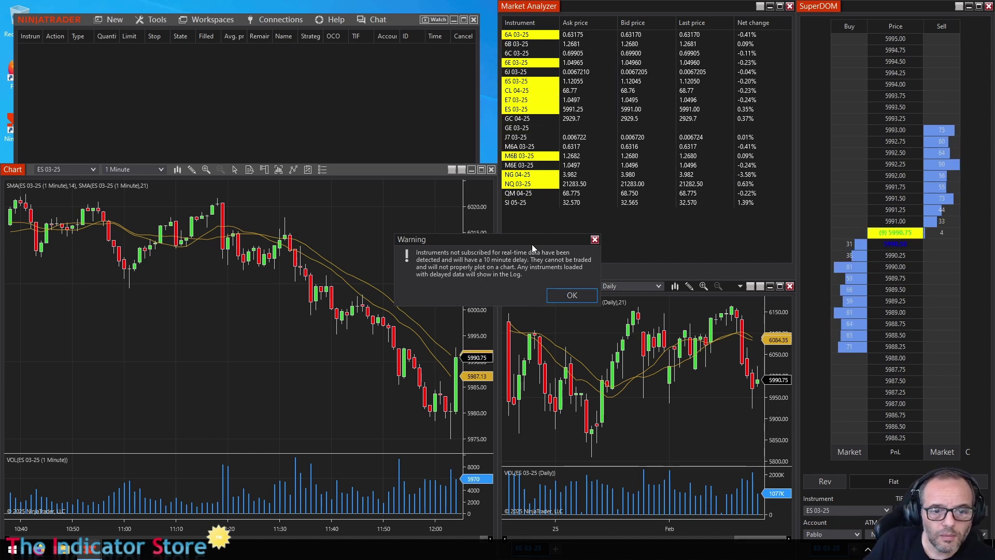
left_click_drag(538, 238, 557, 213)
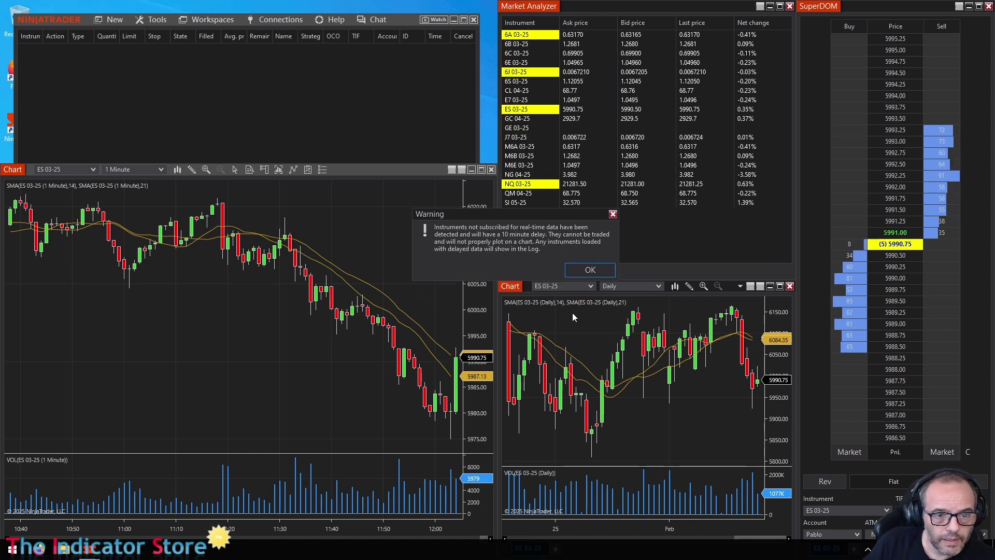
left_click(600, 268)
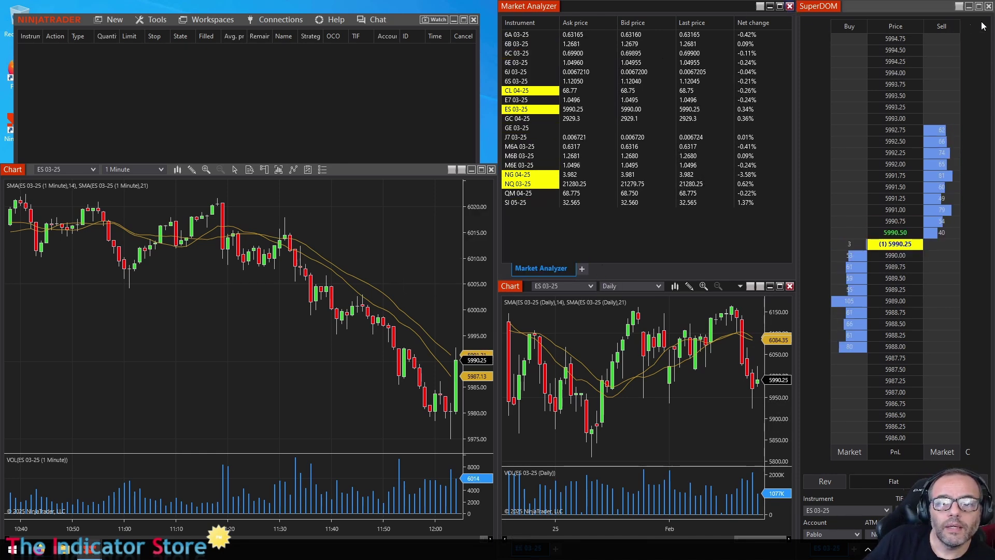
- Close Market Analyzer, SuperDOM and the daily chart, then center the 1-minute ES 03-25 chart
left_click(790, 6)
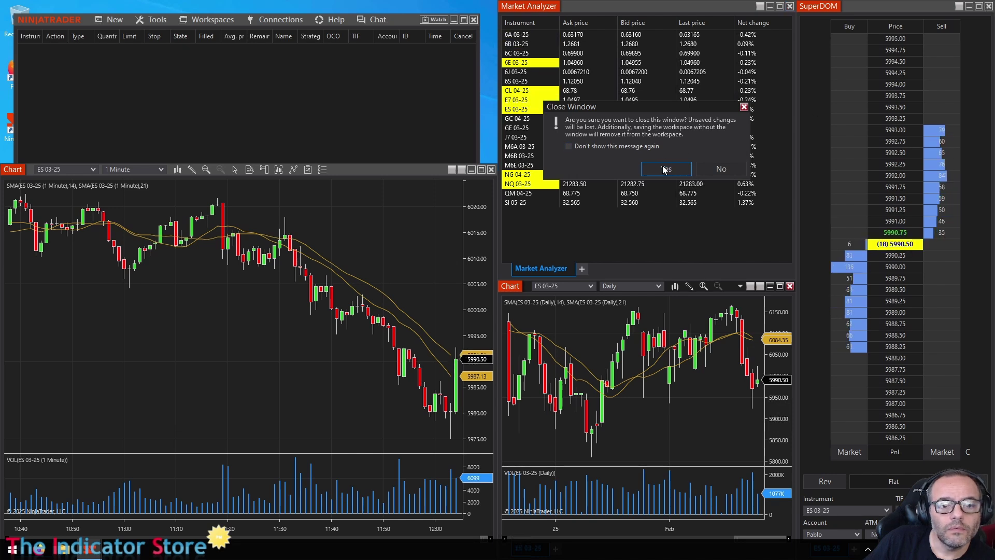
left_click(667, 169)
left_click(989, 7)
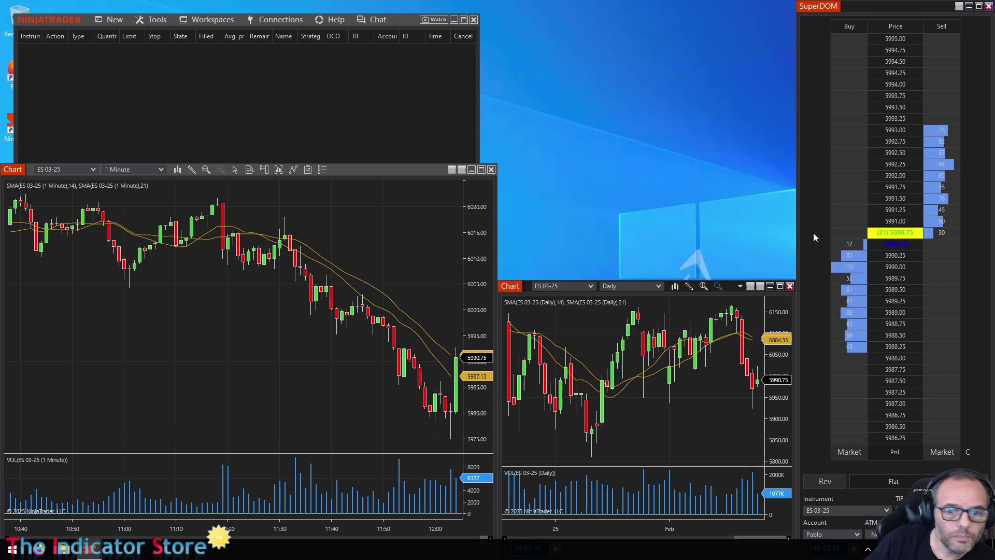
left_click(911, 309)
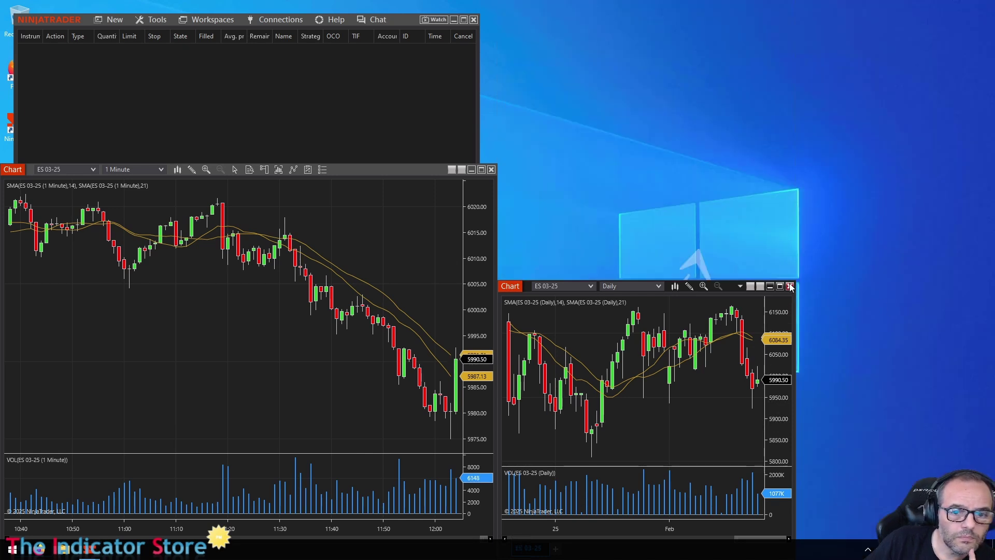
left_click(790, 286)
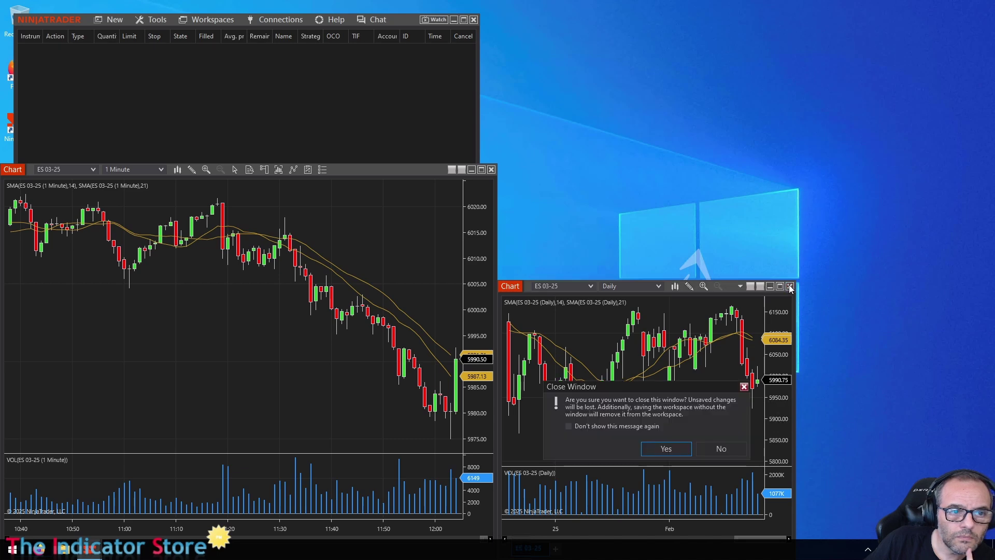
left_click(665, 449)
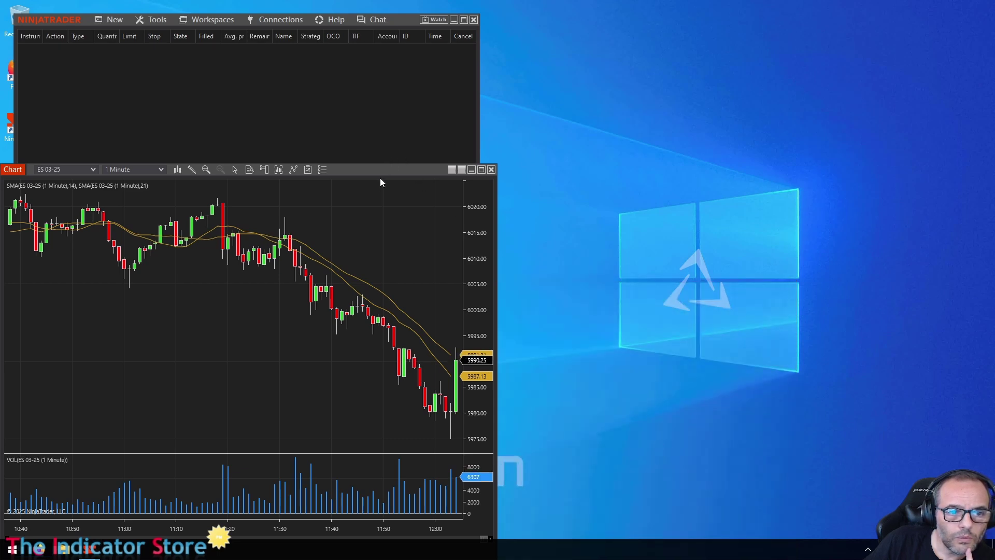
left_click_drag(415, 170, 675, 103)
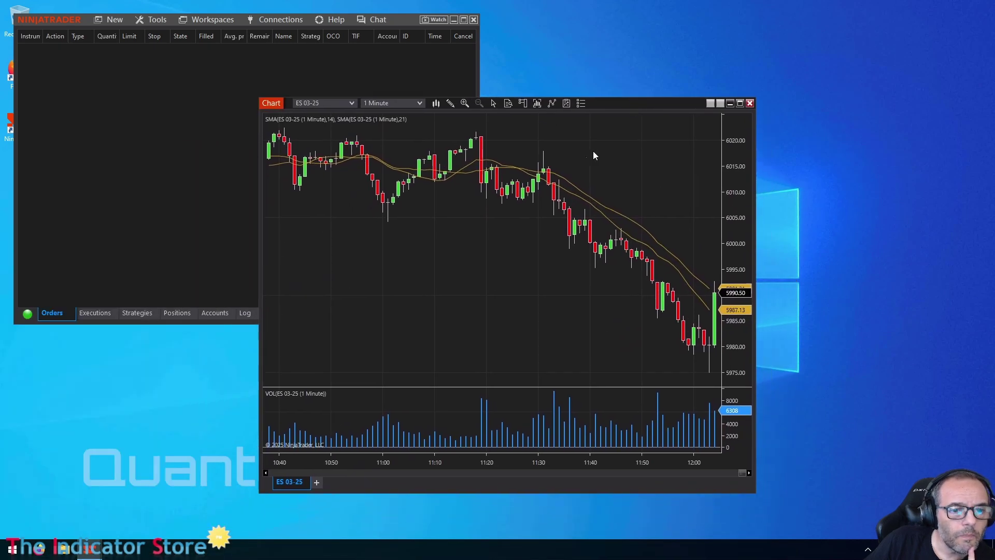
- Delete the SMA(21) and SMA(14) lines and the volume panel, leaving only price bars
left_click(565, 182)
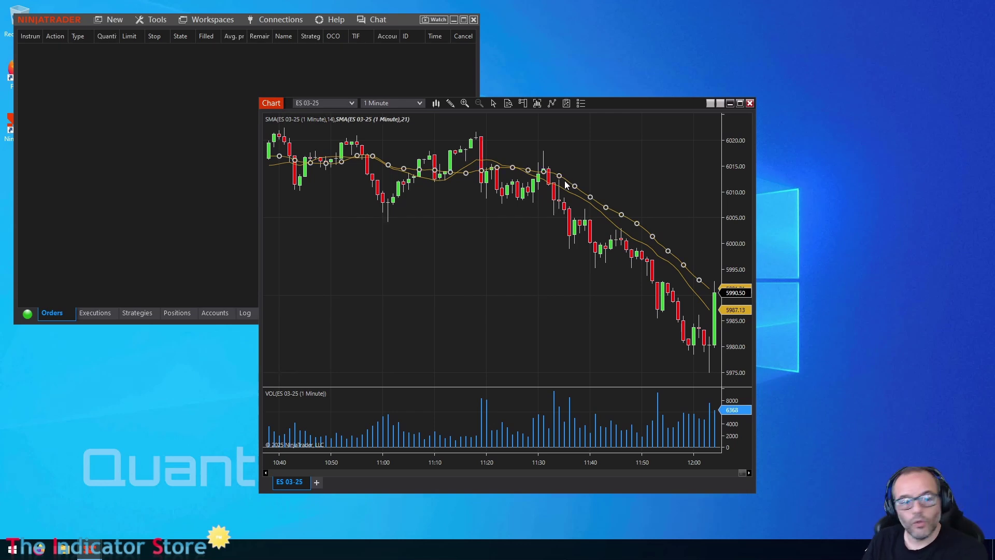
key("Delete")
key("Delete")
left_click(542, 430)
key("Delete")
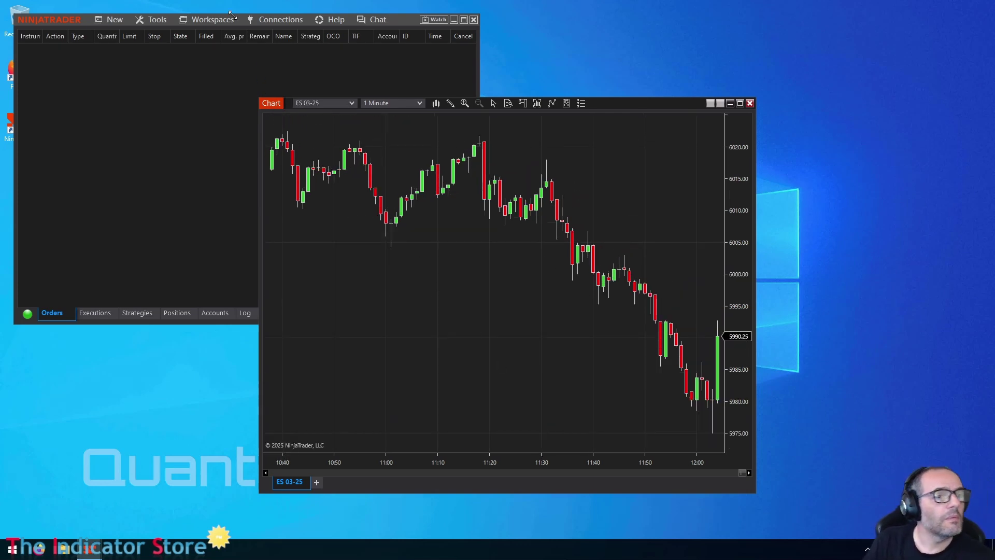
- Save the layout as a new workspace named Test and confirm it appears in Workspaces
left_click(212, 21)
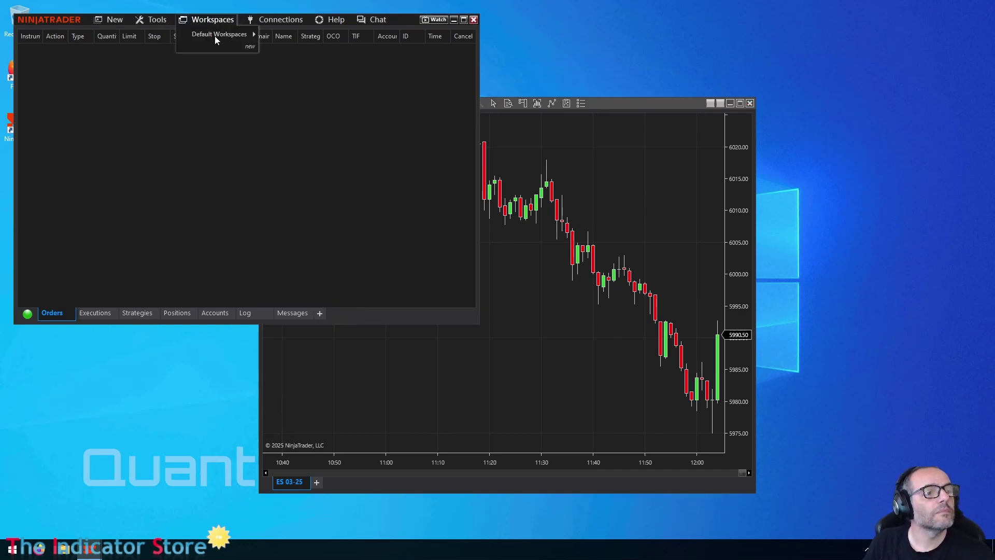
mouse_move(216, 39)
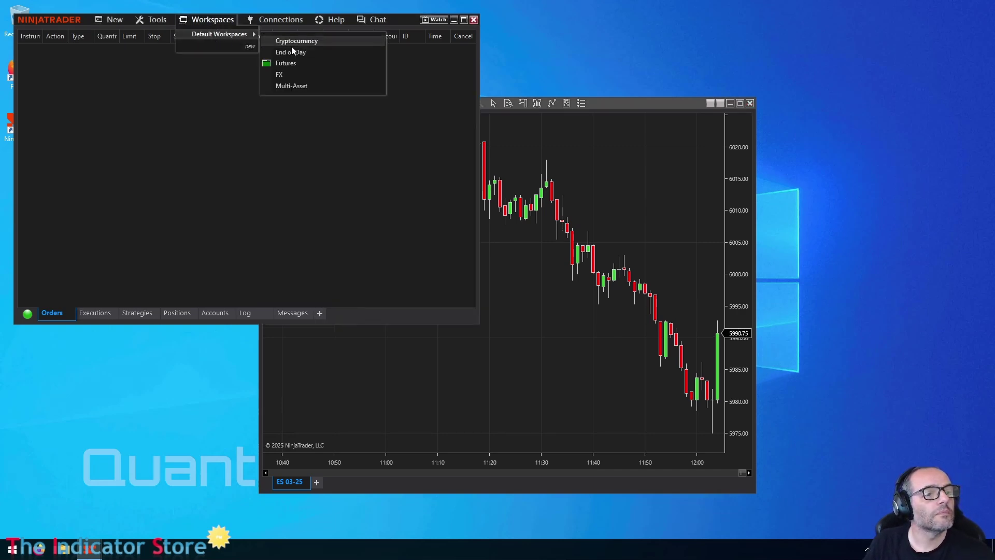
mouse_move(293, 64)
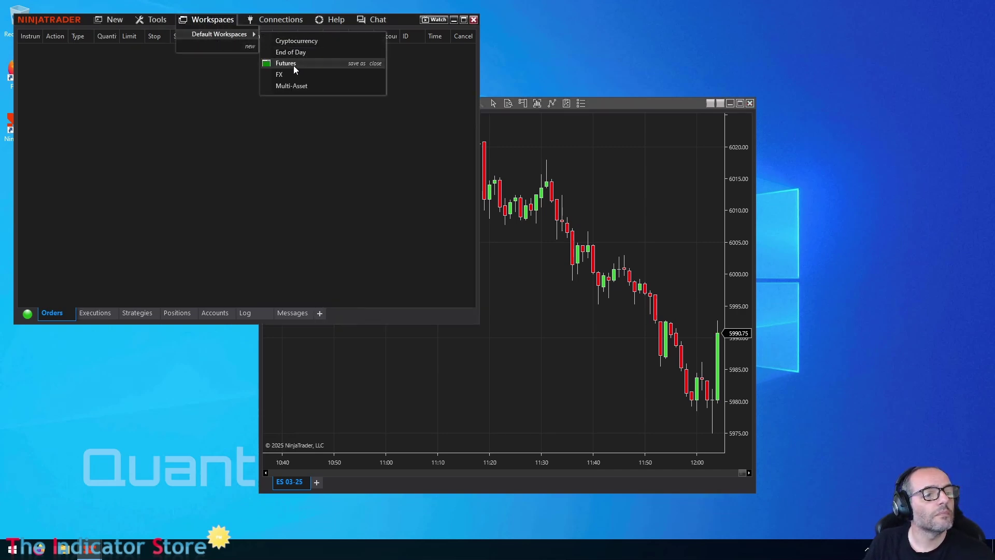
left_click(358, 63)
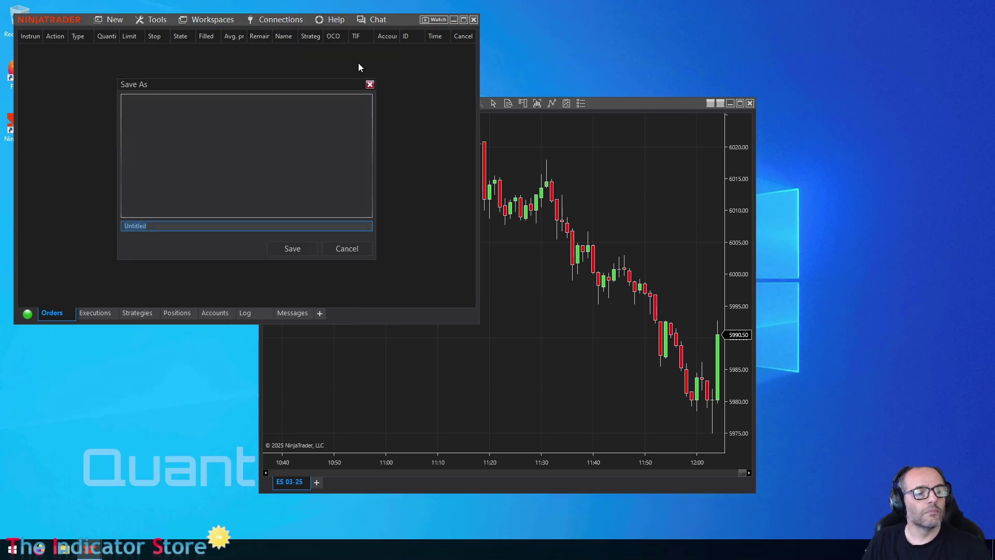
type("Test")
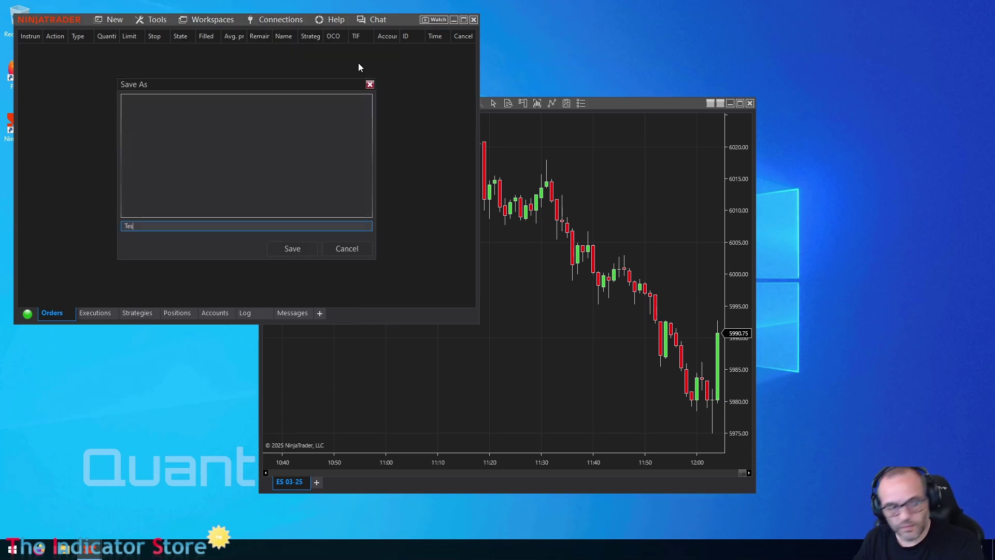
left_click(291, 249)
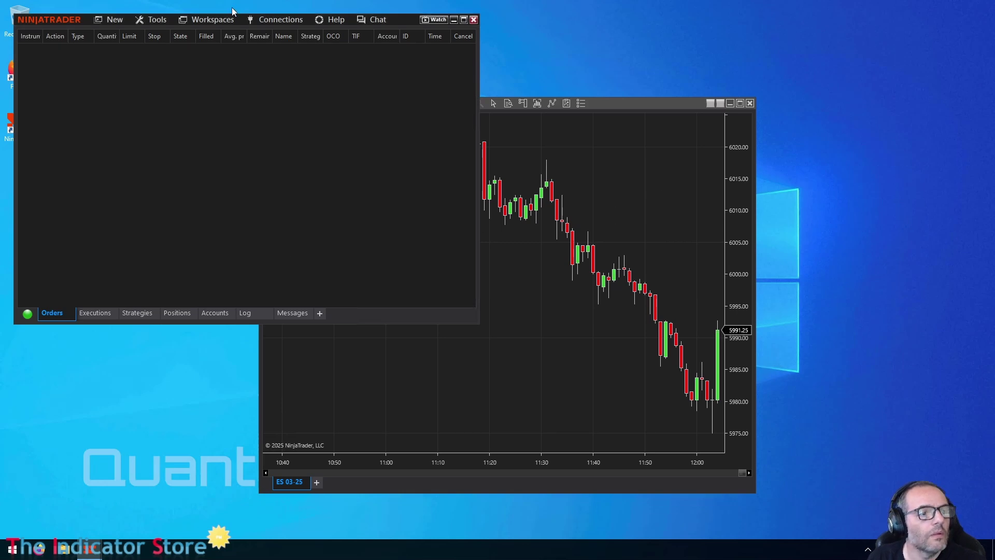
left_click(211, 18)
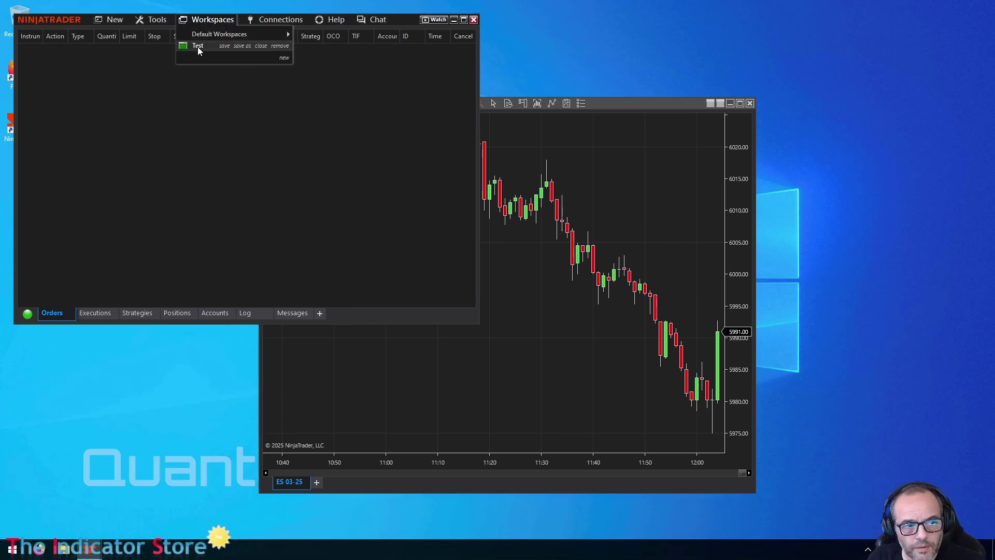
left_click(649, 203)
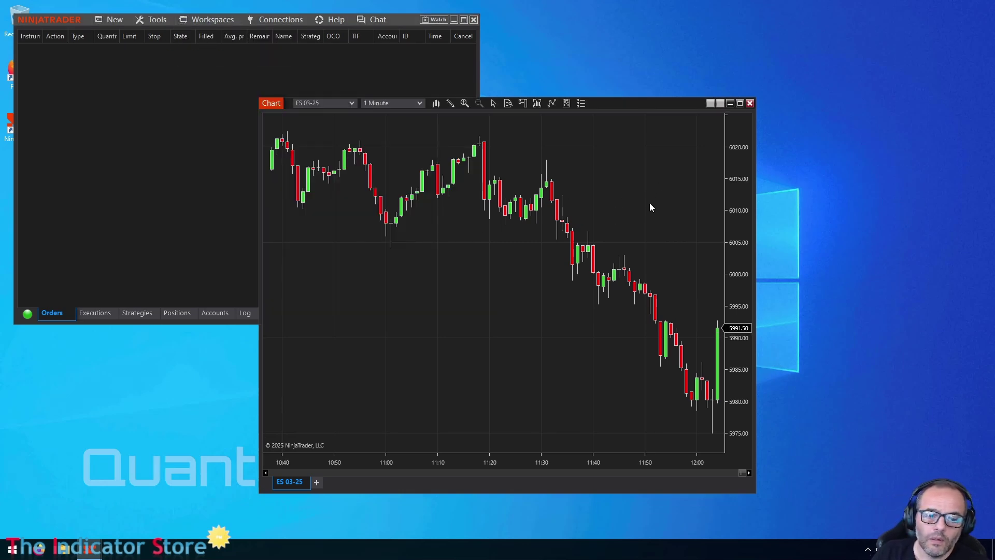
- Check the chart's right-click menu, then drag the AWS EC2 remote desktop over the chart
right_click(451, 262)
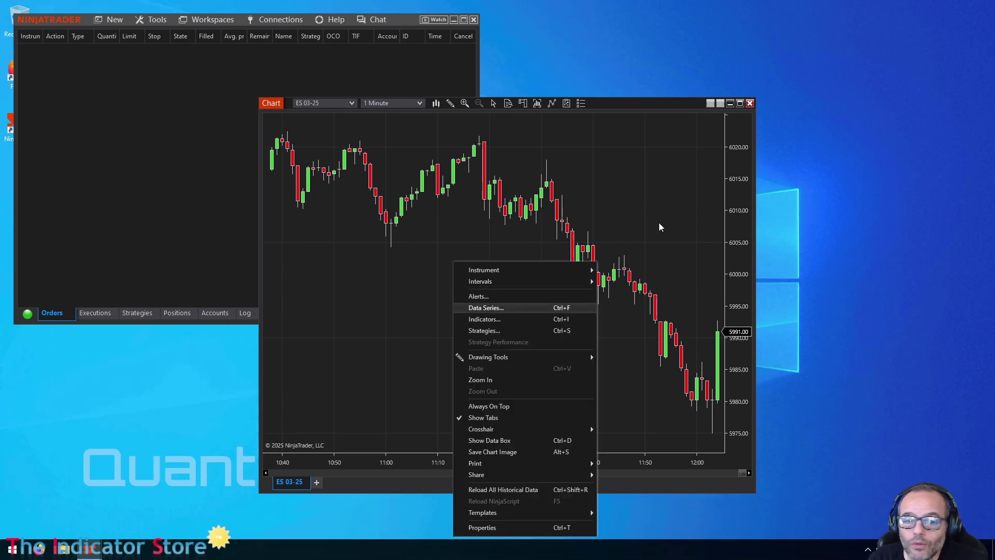
left_click(668, 214)
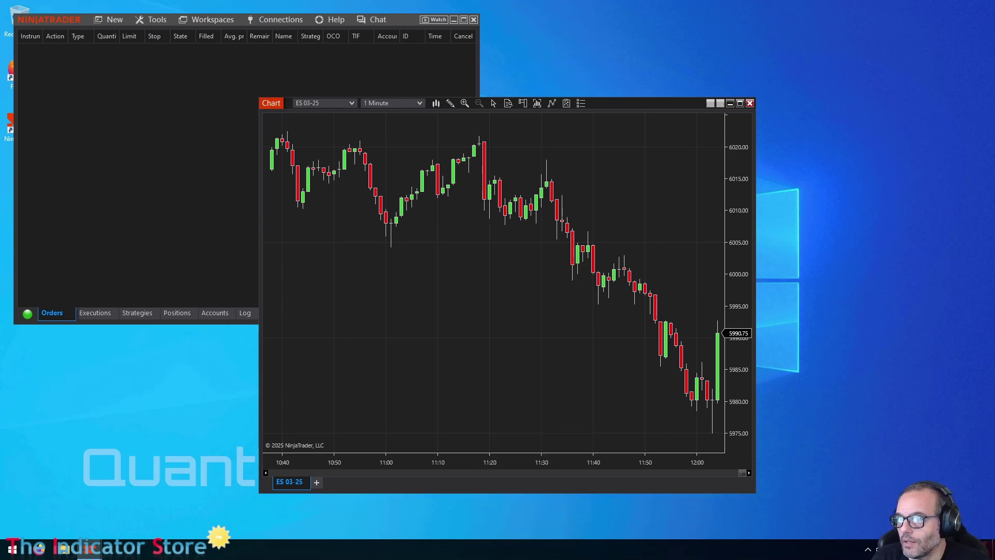
left_click_drag(994, 75, 794, 26)
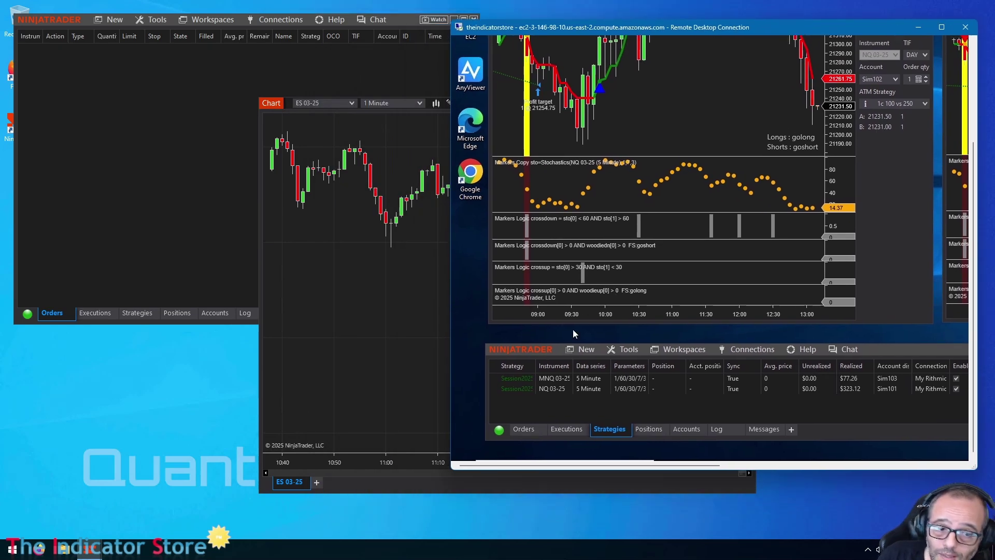
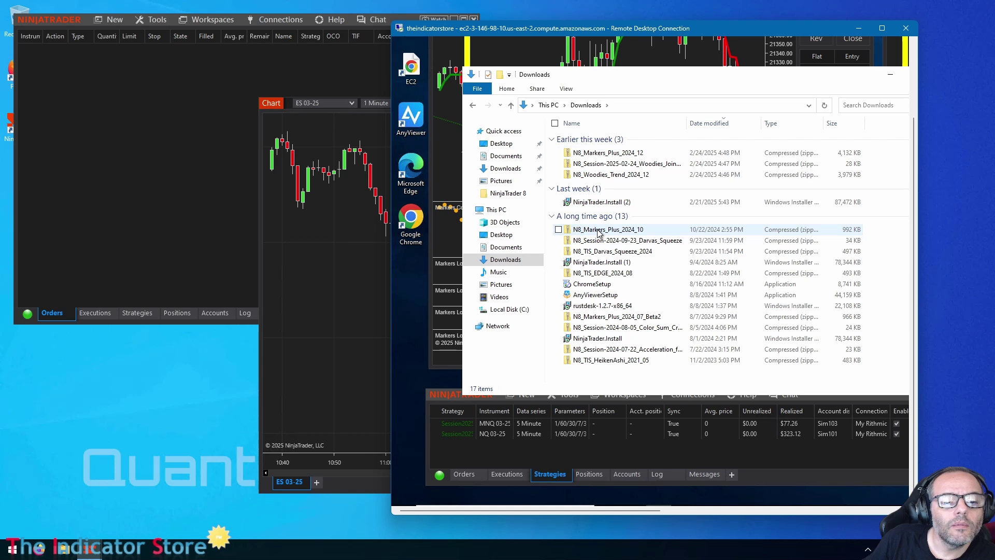
- Copy N8_TIS_Darvas_Squeeze_2024.zip from Downloads and paste it onto the VPS desktop
left_click(598, 233)
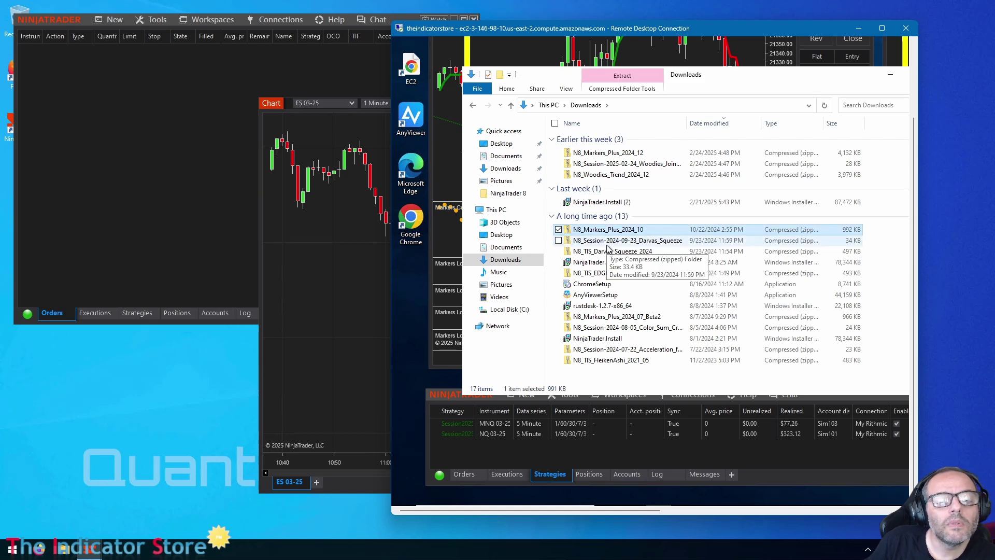
key("Down")
key("Down")
key("Down")
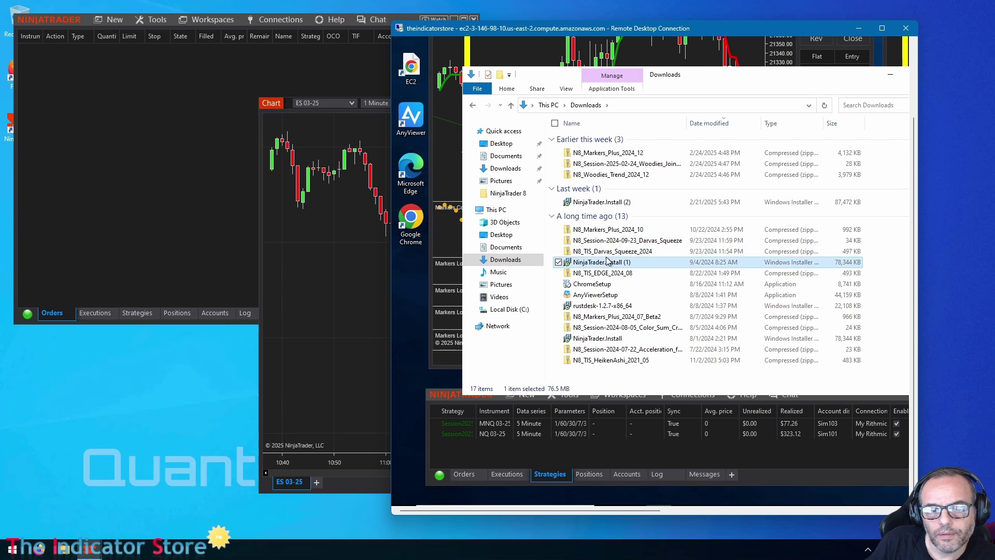
left_click(601, 253)
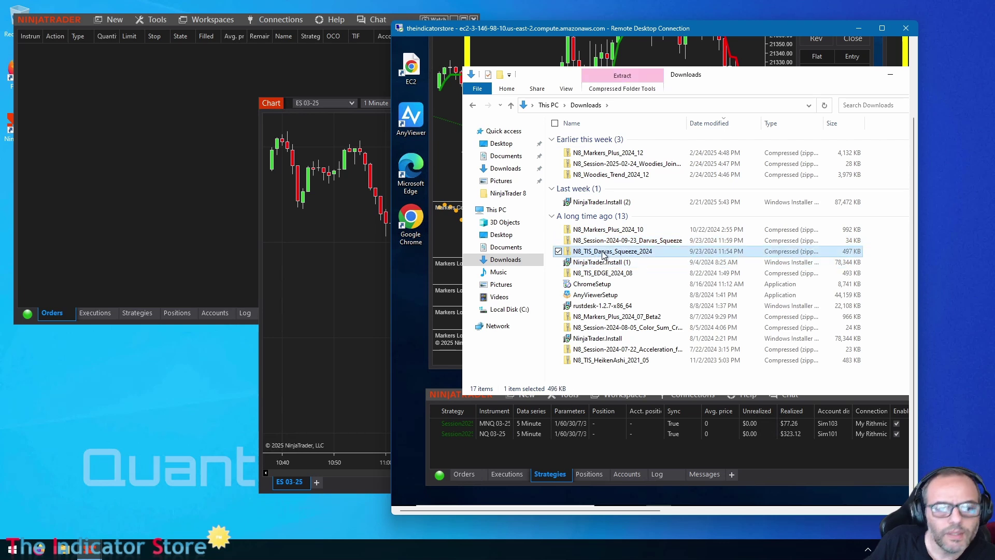
right_click(603, 254)
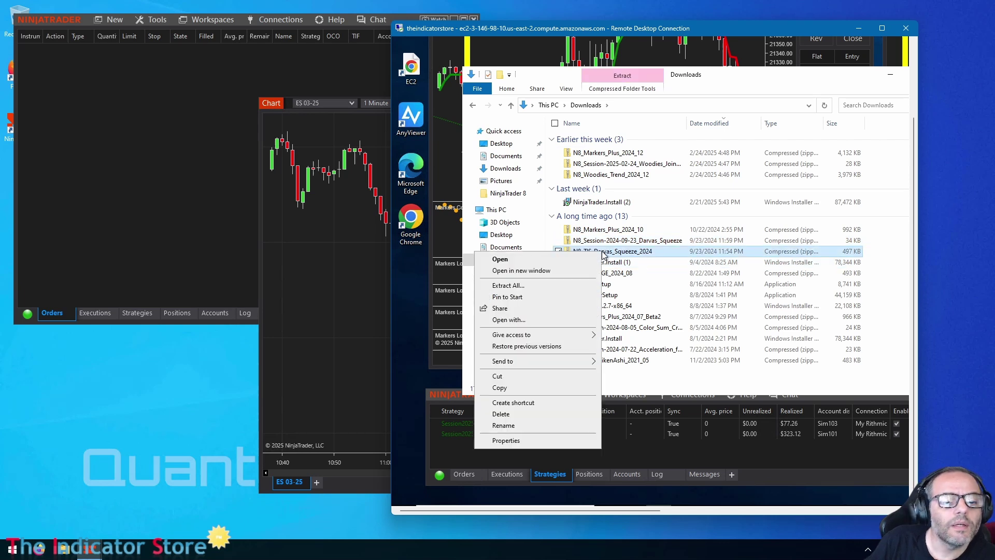
left_click(501, 388)
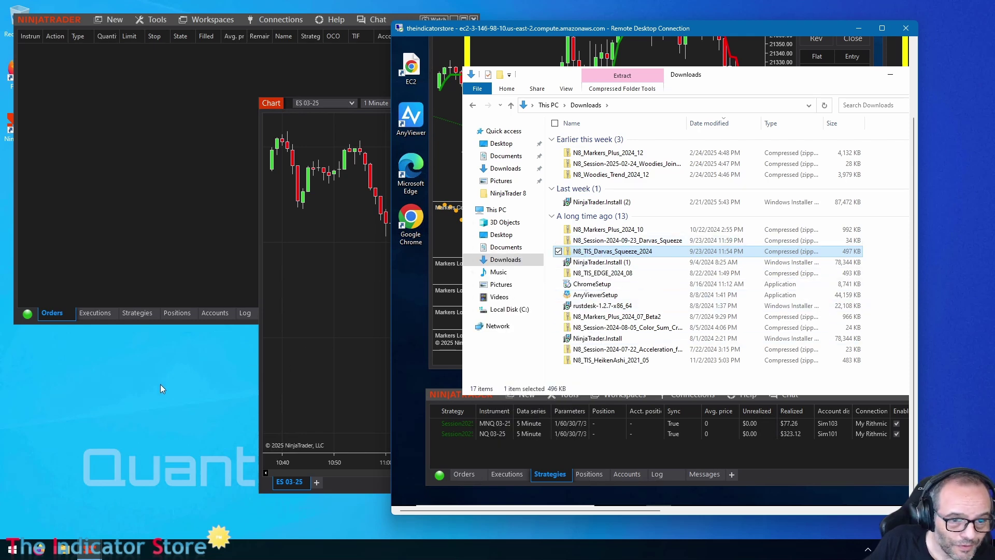
key("super+Down")
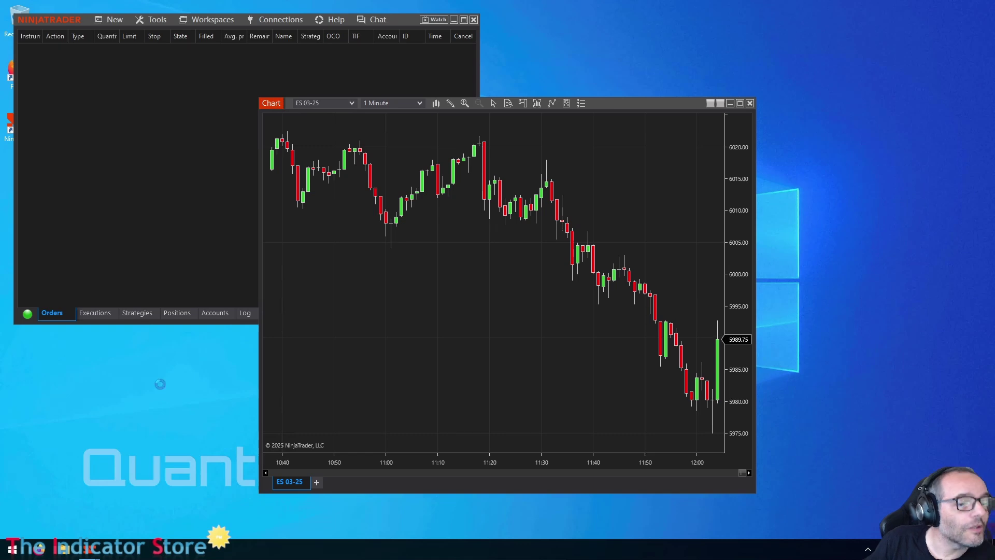
right_click(160, 384)
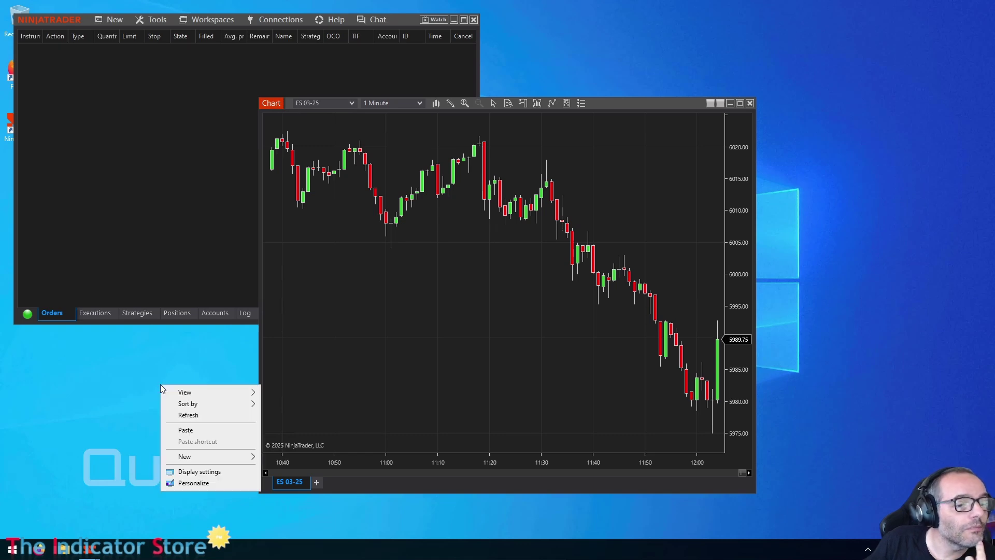
left_click(186, 430)
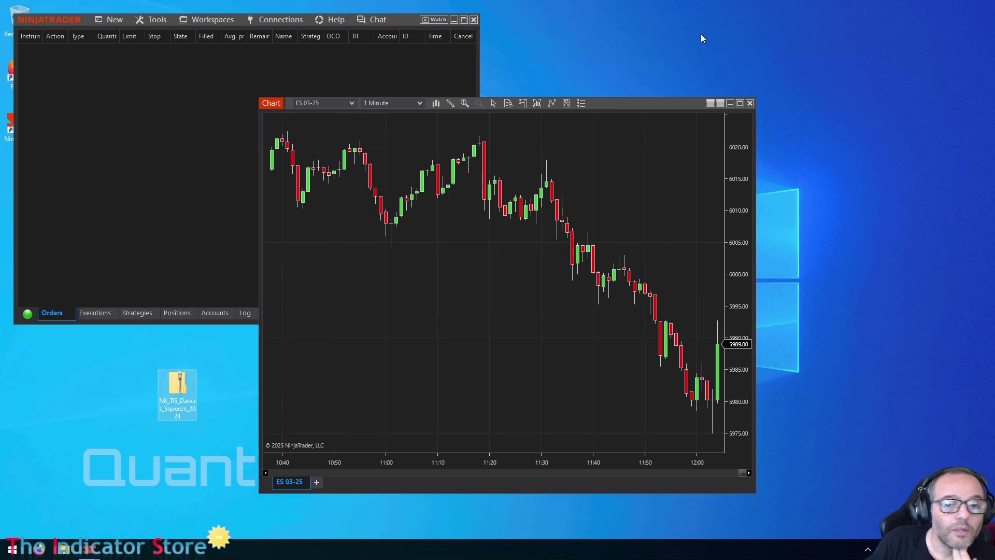
- Window the VPS session and paste the N8_Markers_Plus_2024_10 zip onto its desktop
mouse_move(629, 5)
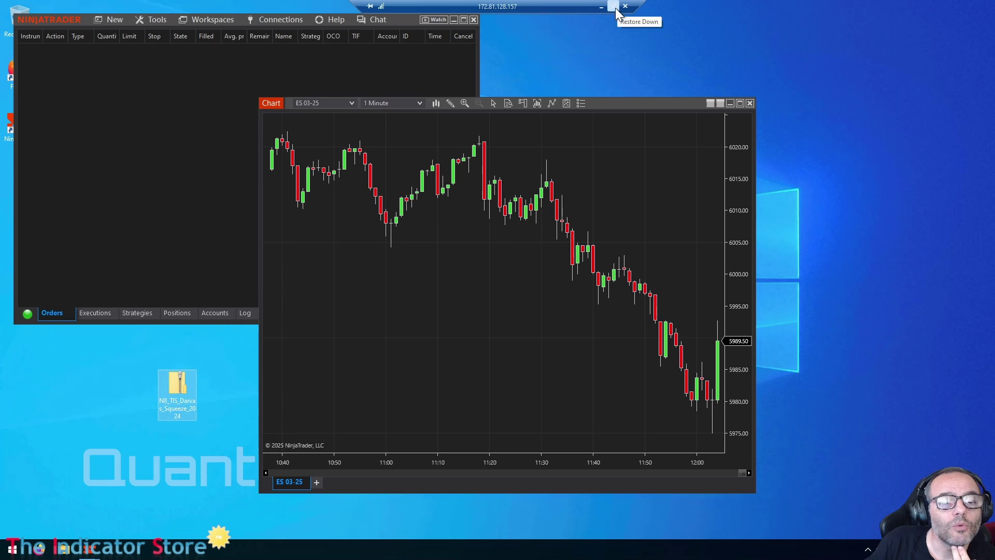
left_click(615, 8)
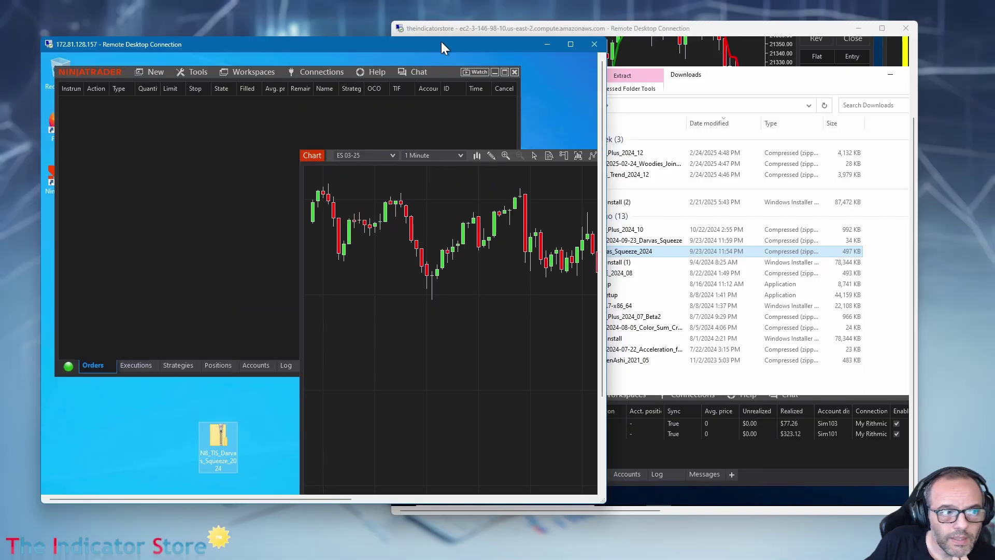
left_click_drag(441, 41, 426, 20)
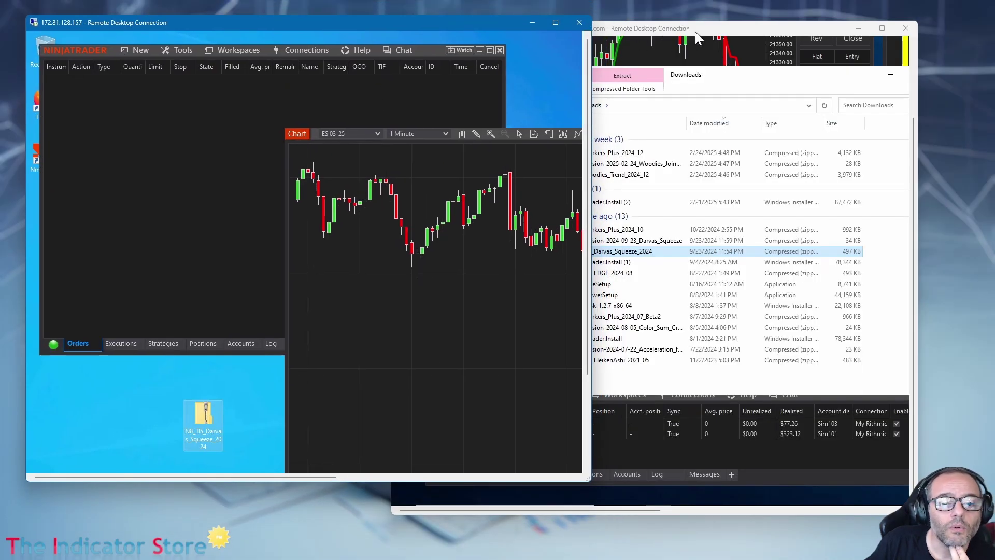
left_click_drag(695, 32, 750, 51)
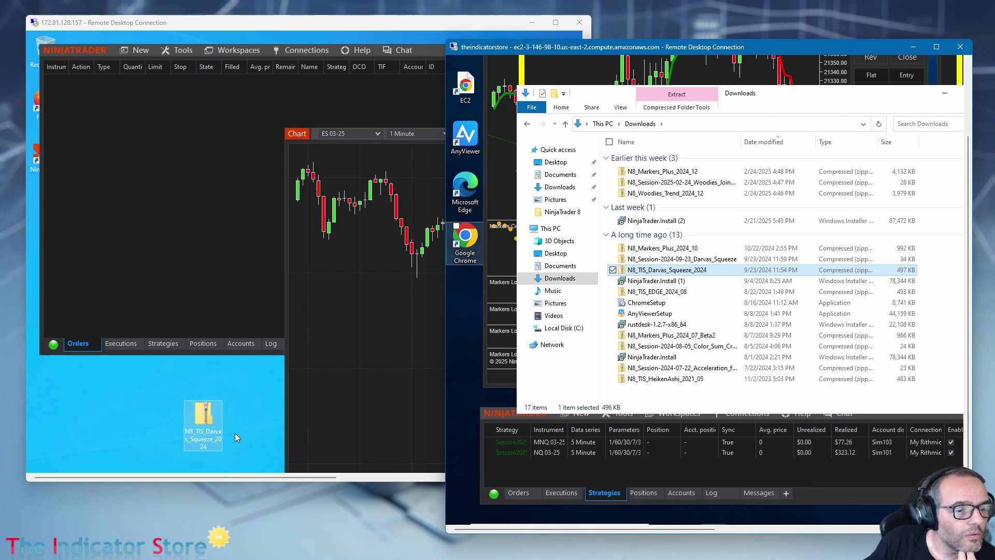
left_click(662, 250)
right_click(662, 251)
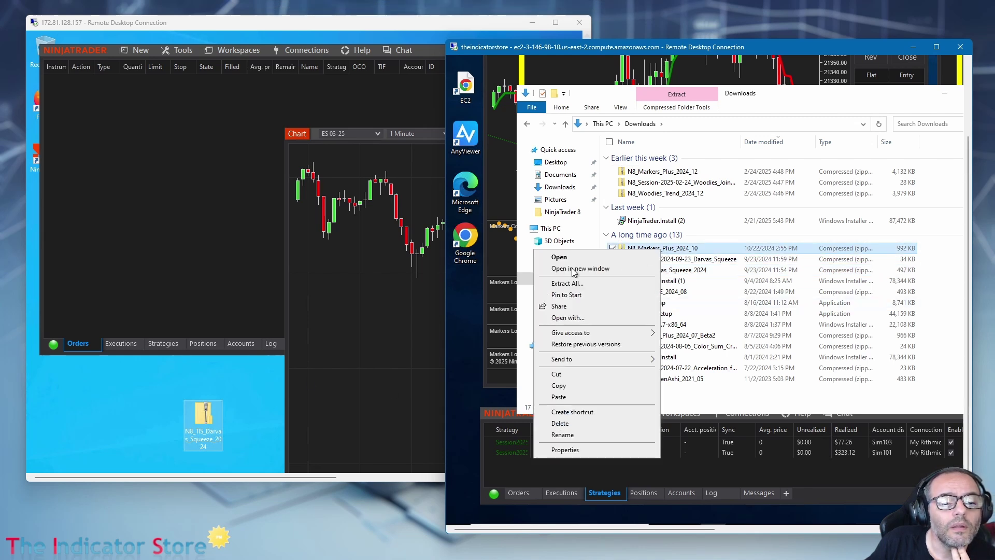
left_click(575, 386)
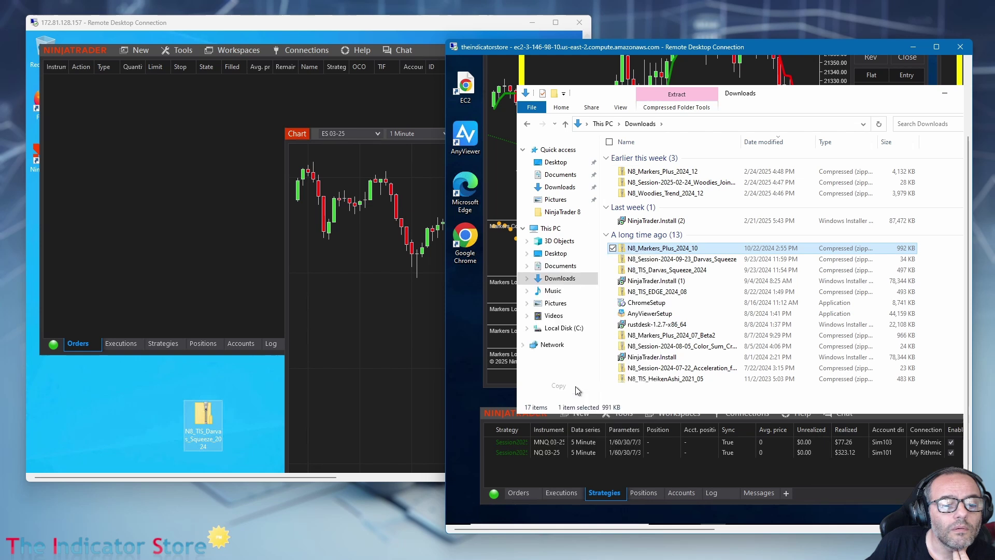
left_click(127, 387)
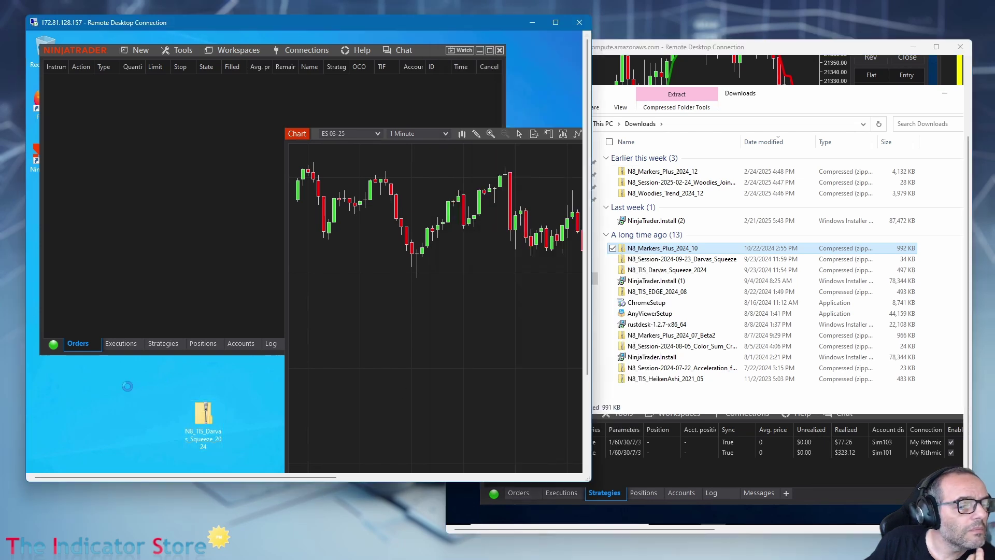
right_click(128, 386)
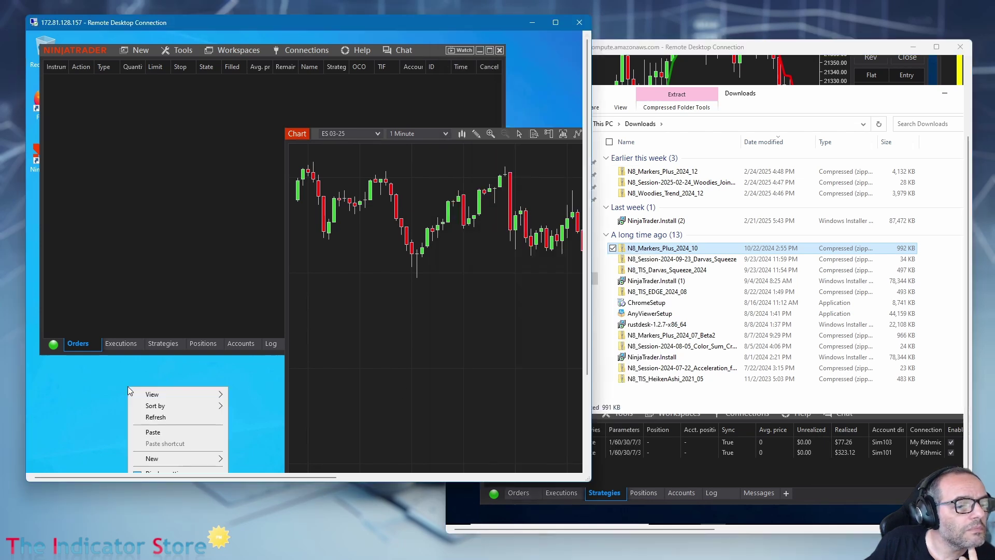
left_click(165, 433)
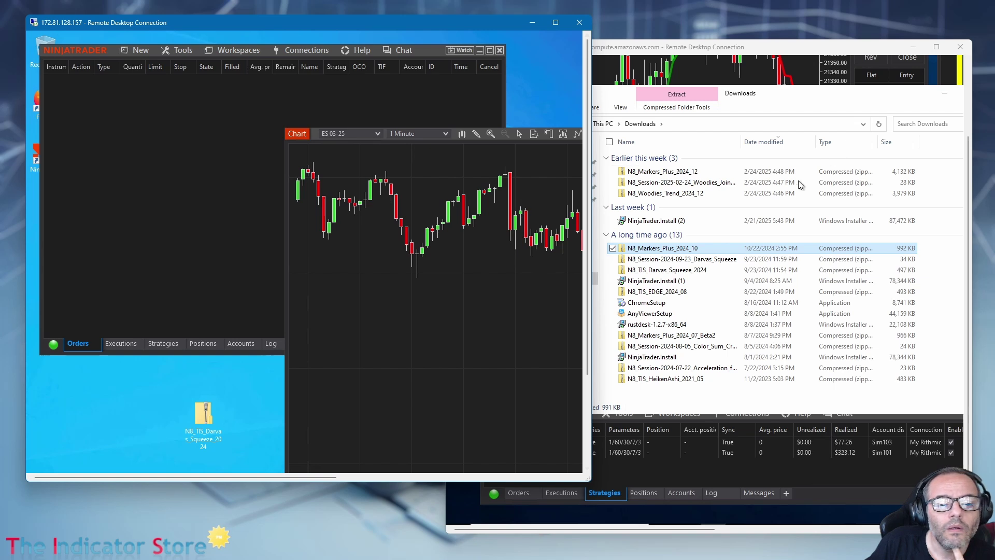
- Copy the N8_Session-2024-09-23_Darvas_Squeeze zip onto the VPS desktop
left_click(688, 261)
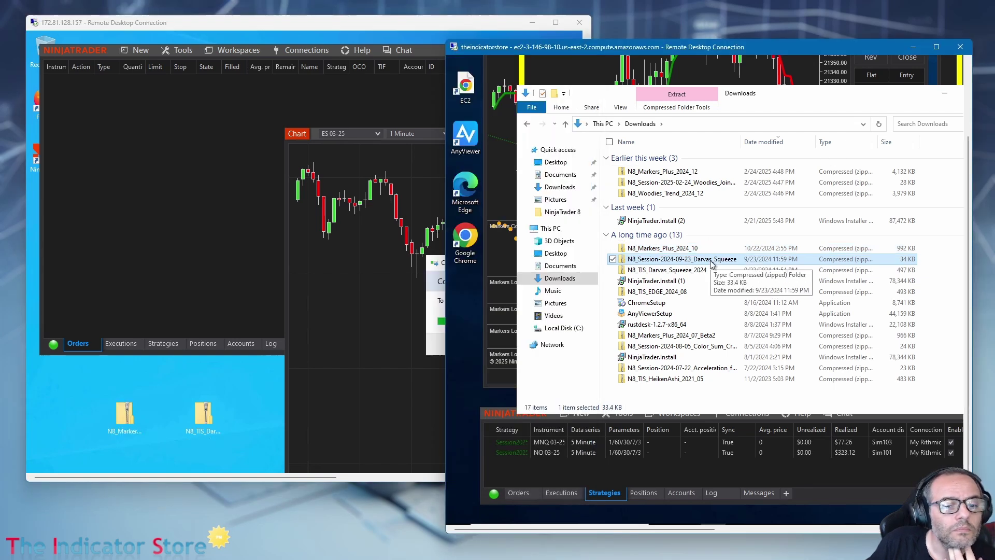
right_click(712, 263)
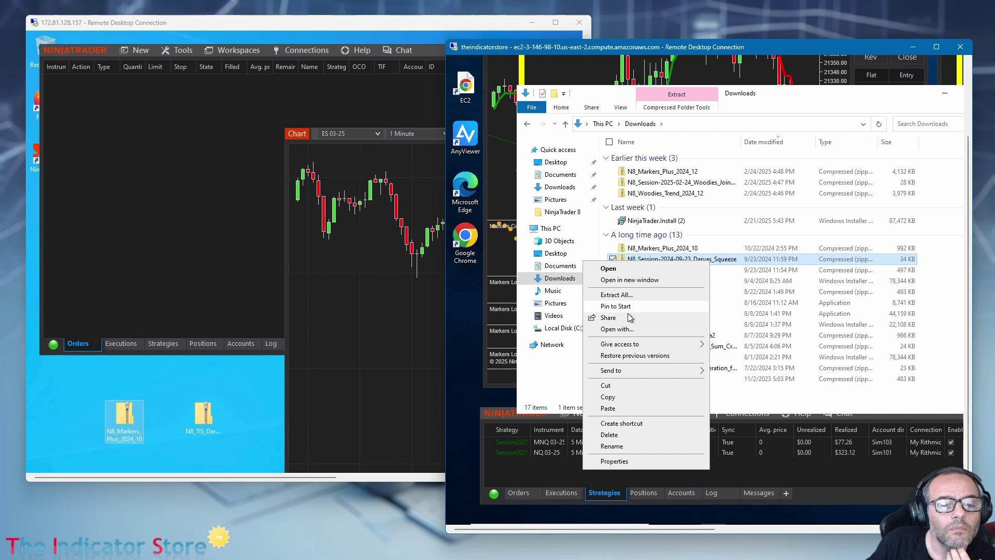
left_click(608, 397)
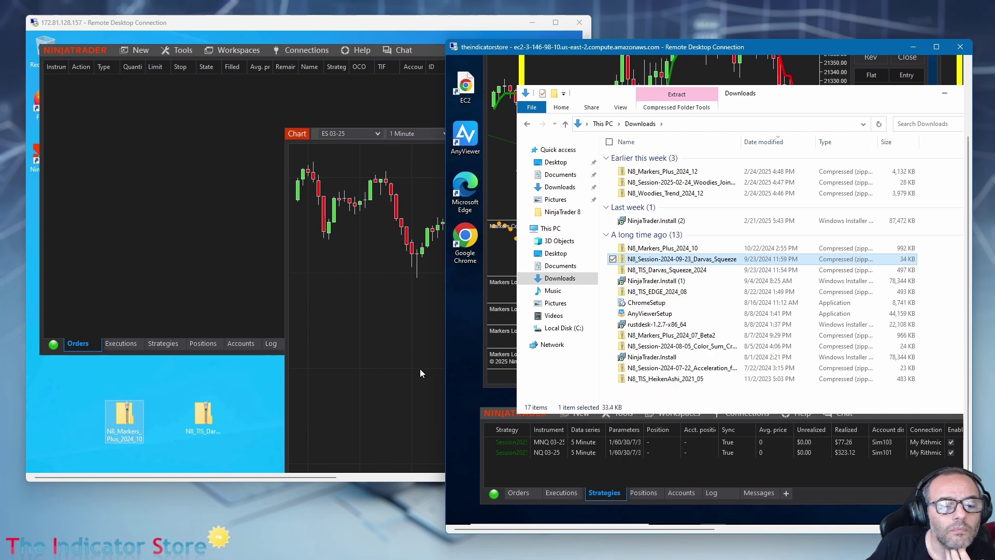
left_click(58, 397)
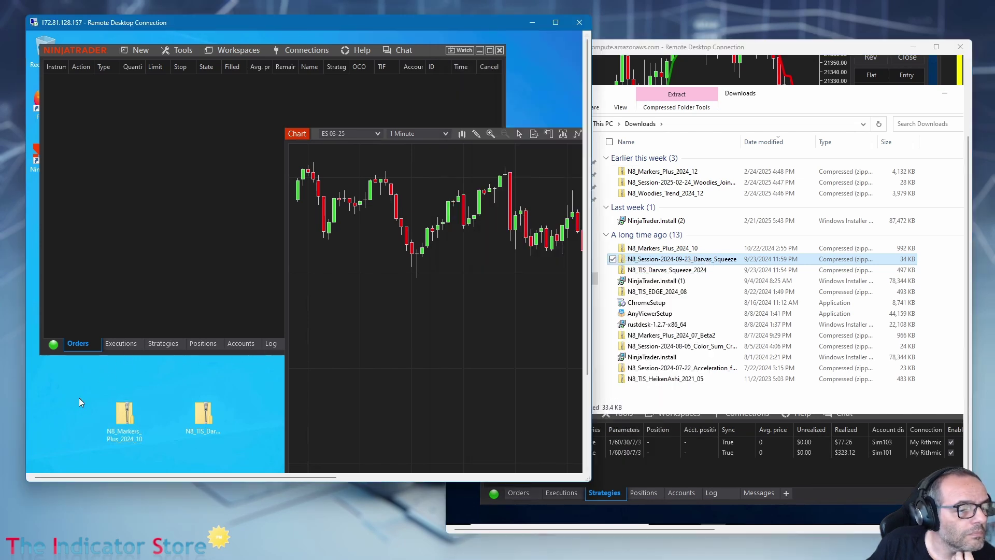
right_click(79, 397)
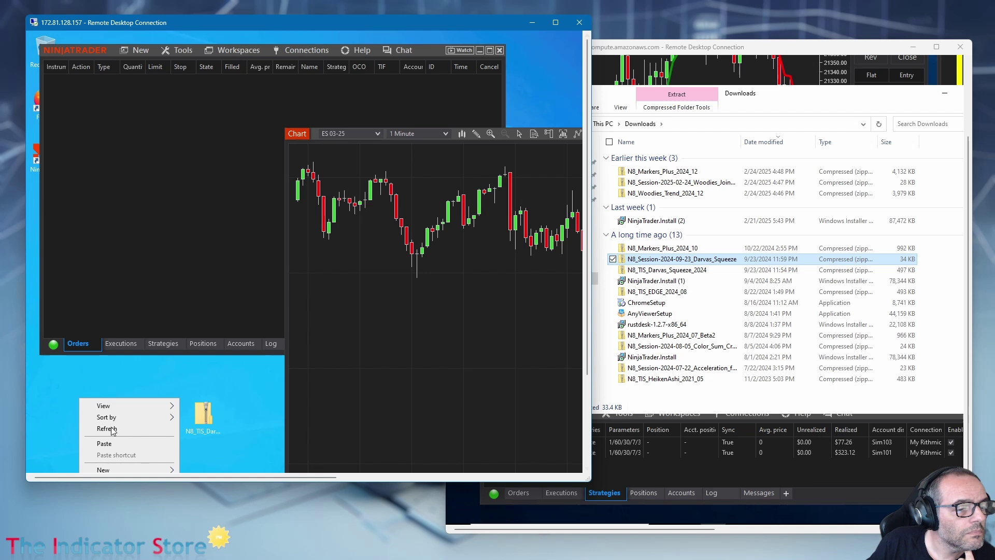
left_click(104, 444)
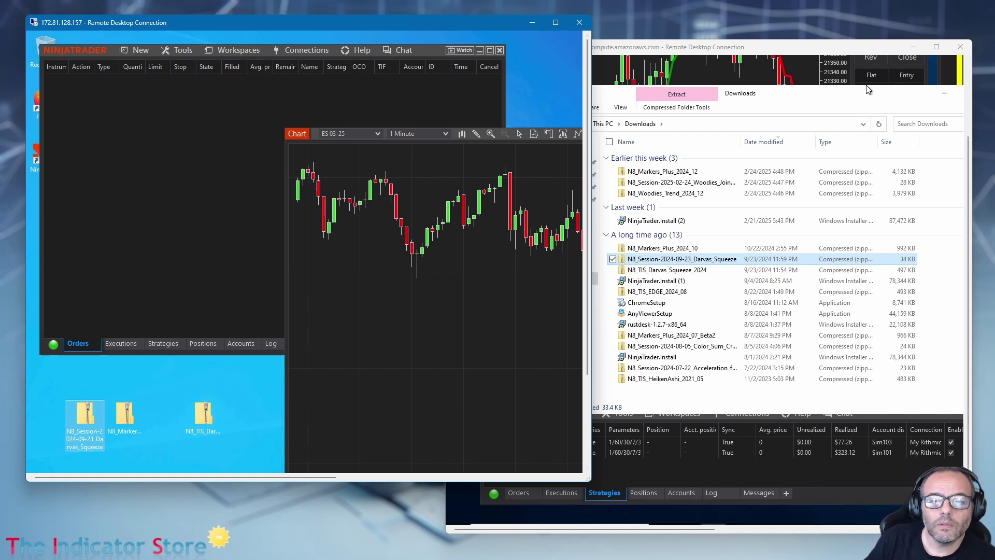
- Close the Downloads folder window and move the other server window aside
left_click(858, 101)
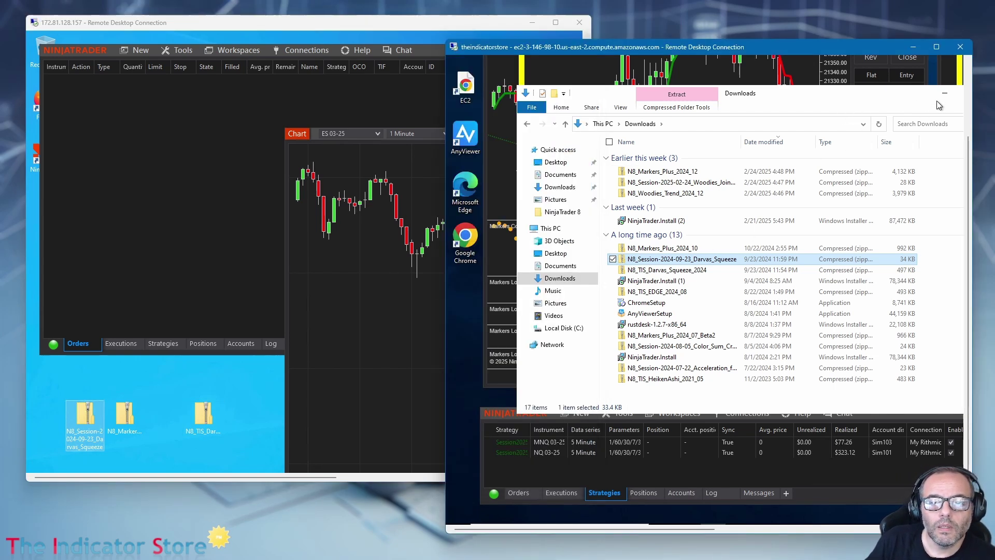
left_click_drag(885, 94, 838, 95)
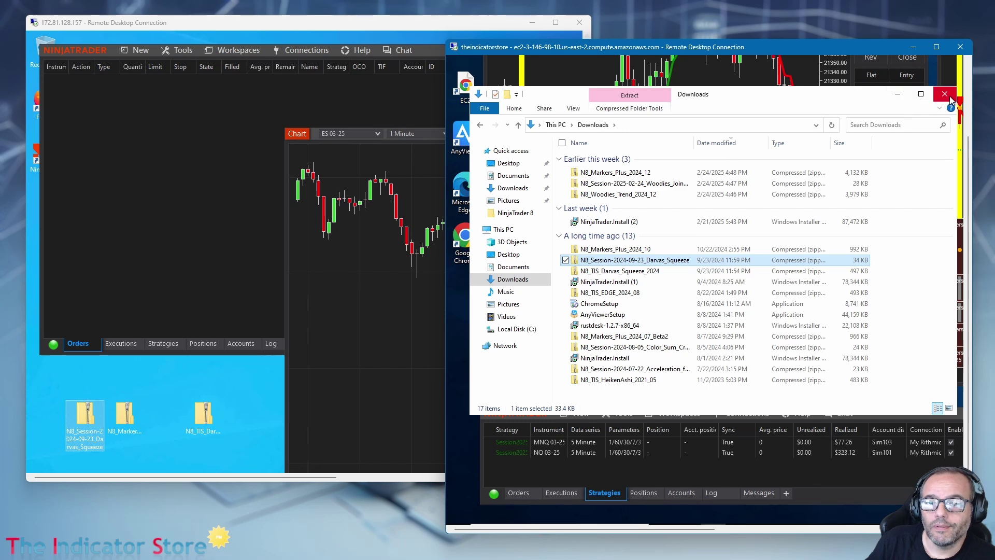
left_click(950, 99)
left_click_drag(488, 47, 994, 96)
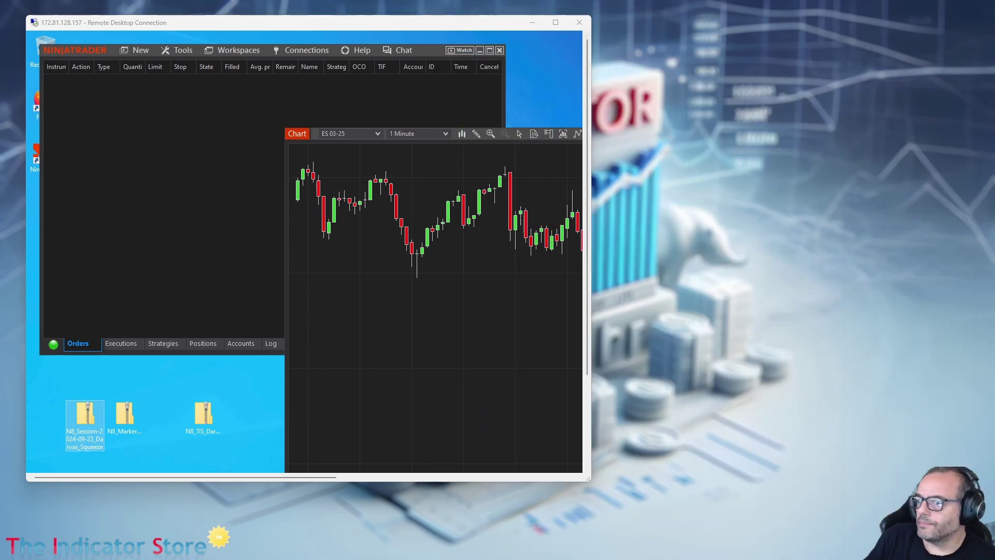
- Maximize the session and open Tools > Import > NinjaScript Add-On on the Desktop folder
left_click(556, 22)
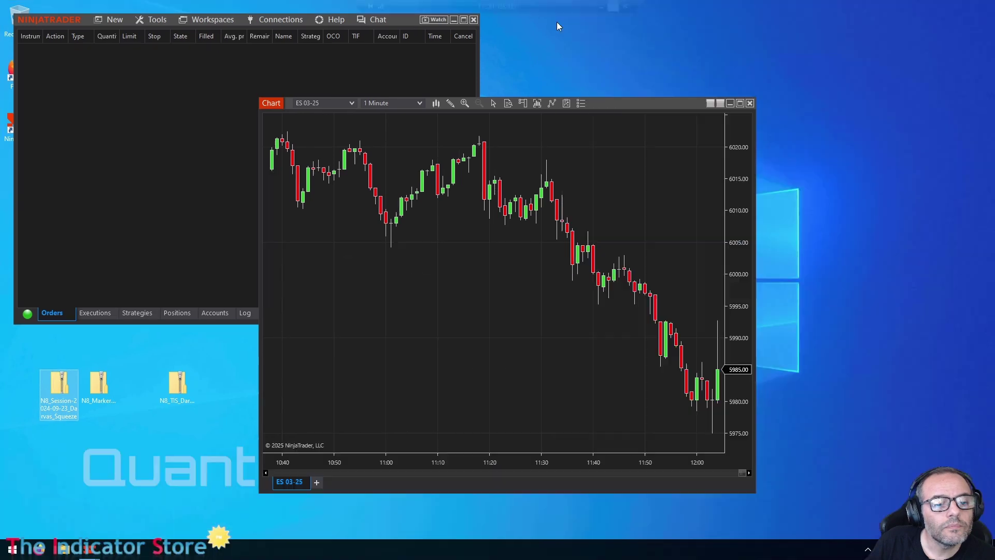
left_click(170, 185)
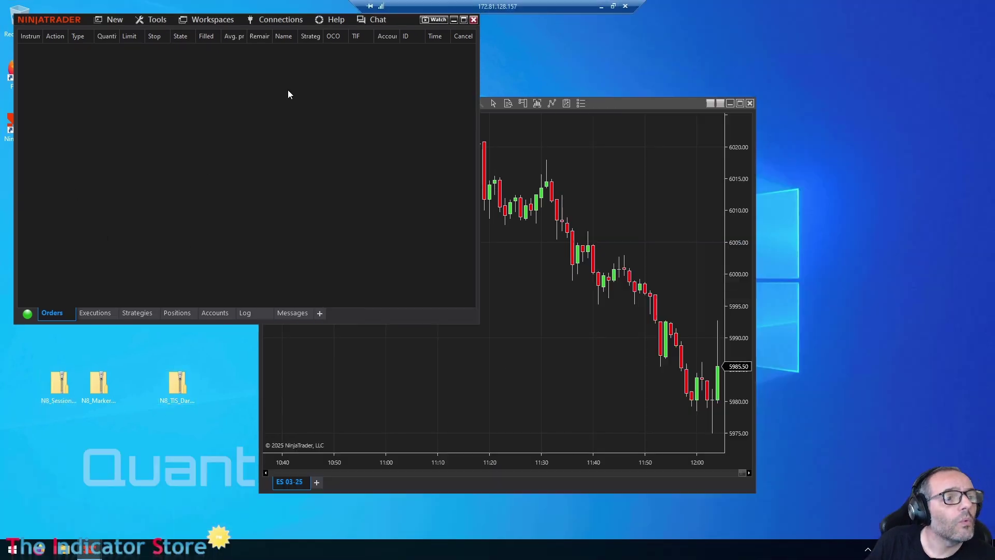
left_click(151, 21)
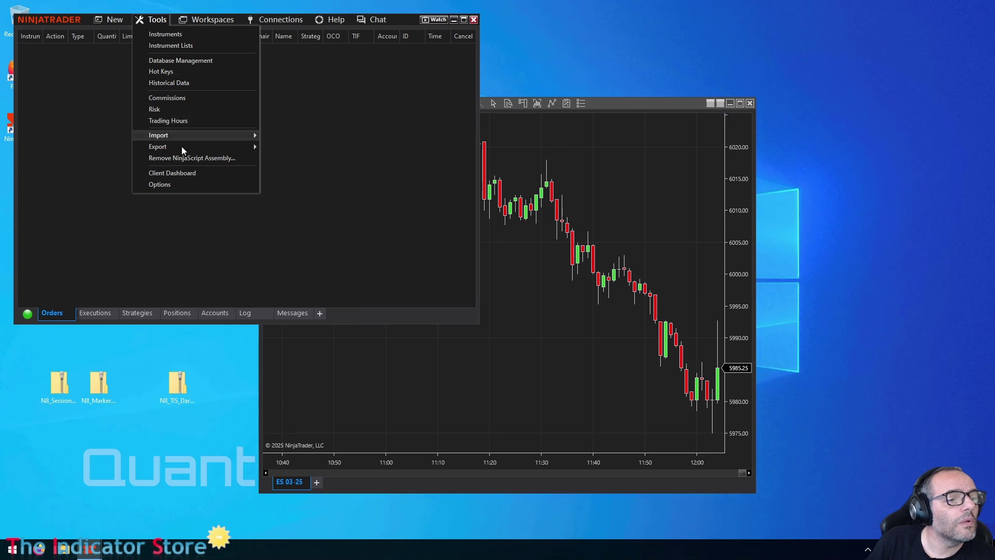
mouse_move(179, 138)
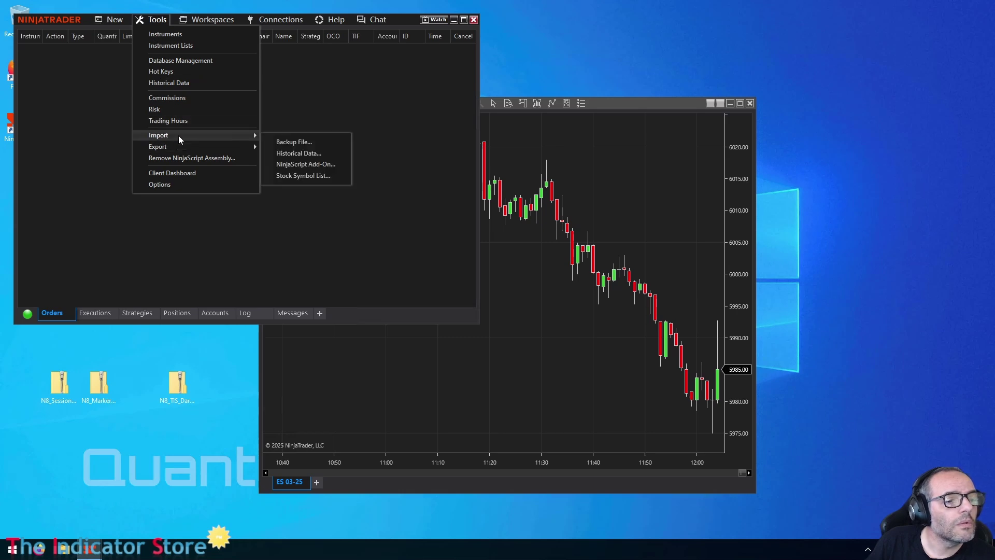
left_click(303, 167)
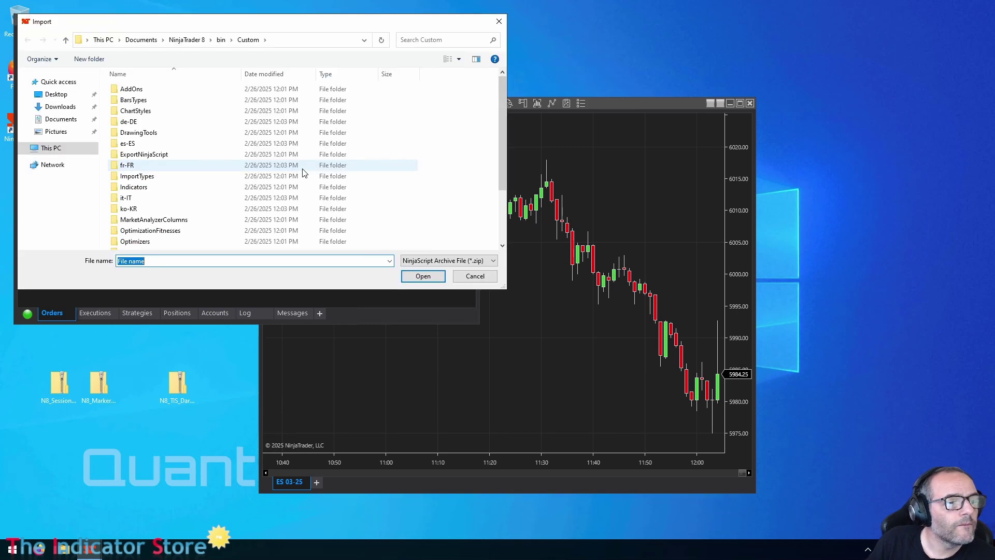
left_click(52, 96)
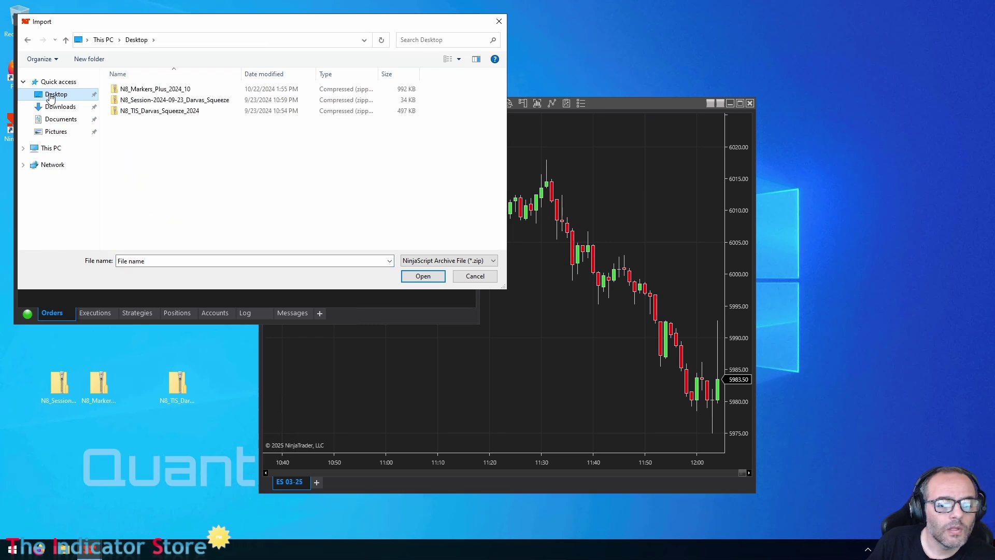
- Launch Task Manager and place its compact CPU performance graph at the chart's lower right
right_click(736, 542)
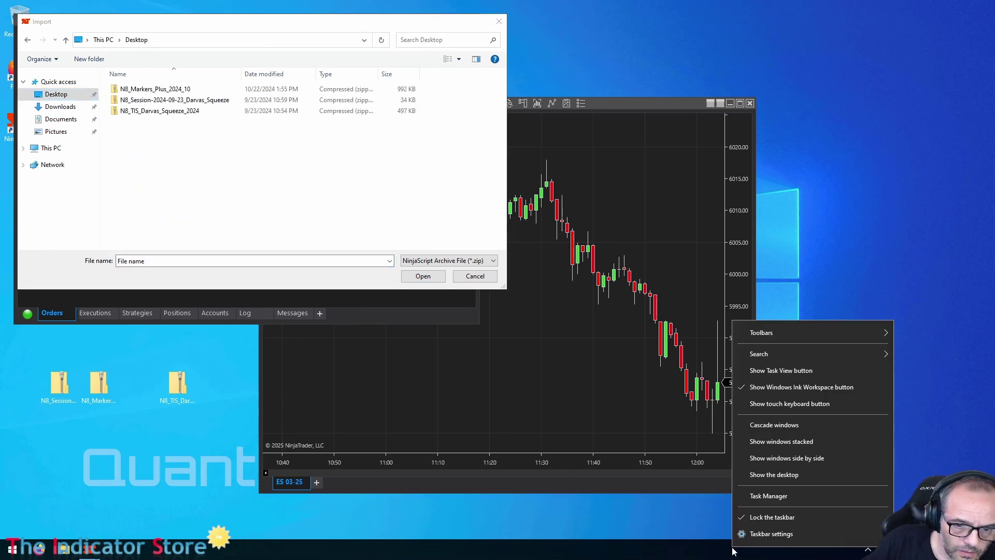
left_click(778, 499)
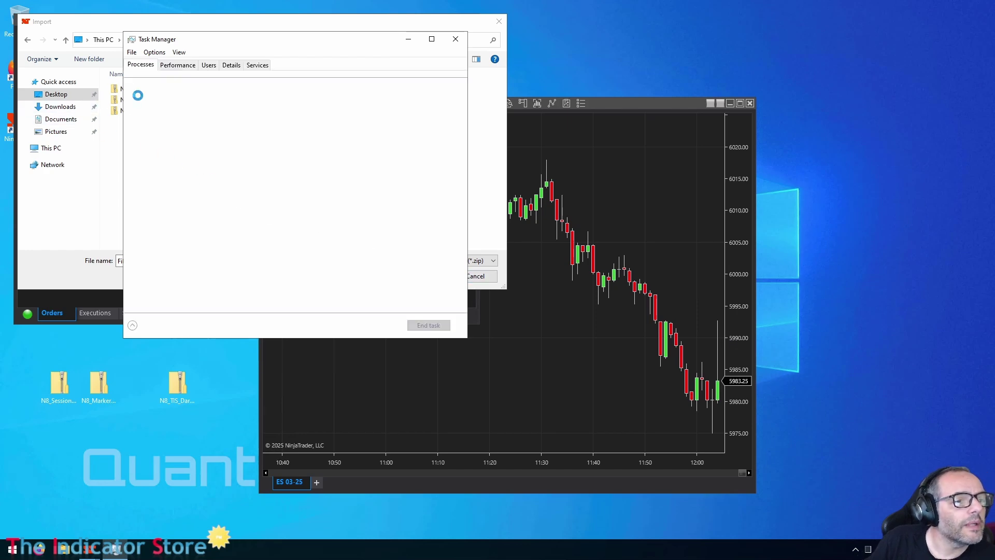
left_click(181, 69)
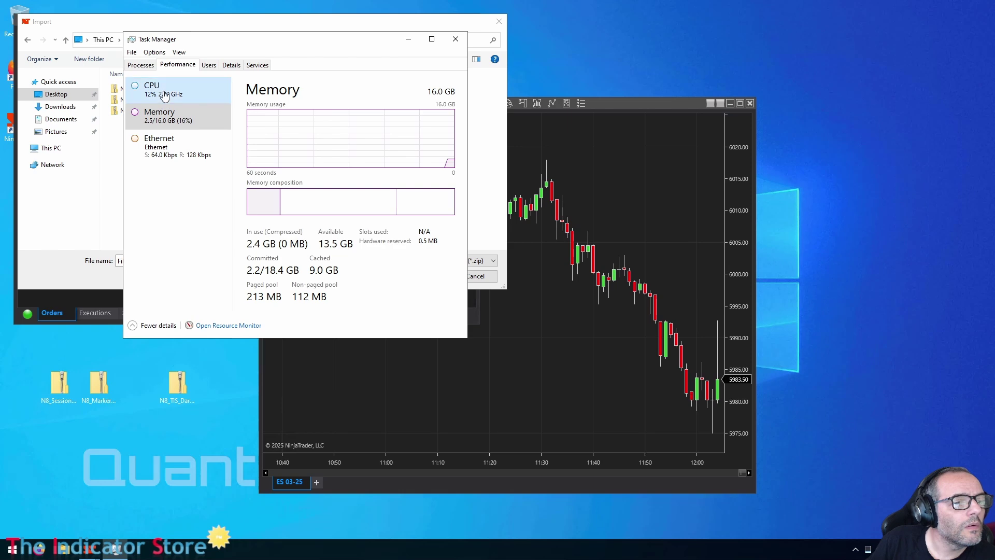
left_click(164, 94)
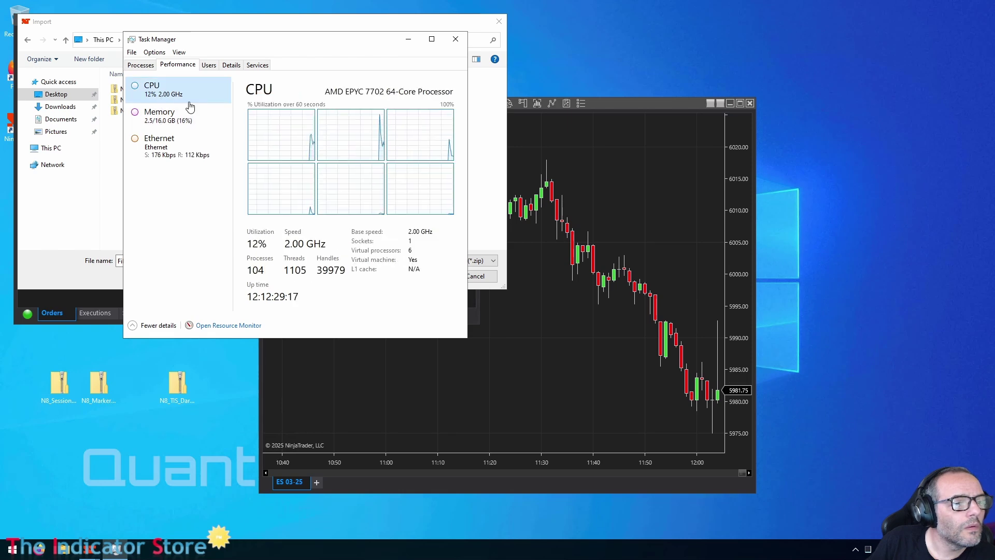
double_click(346, 153)
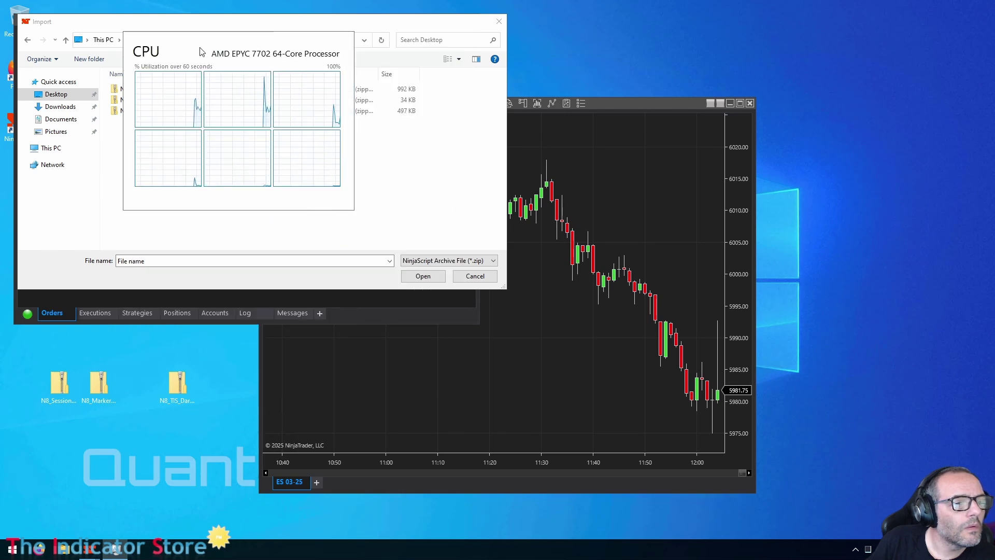
left_click_drag(243, 94, 826, 365)
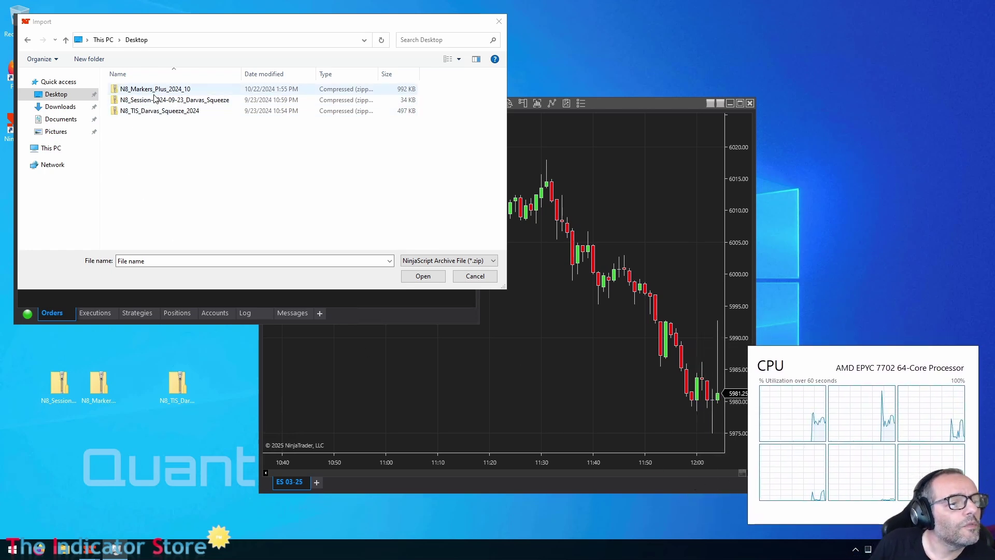
- Import N8_TIS_Darvas_Squeeze_2024, suppressing the third-party warning, and dismiss the success message
left_click(141, 113)
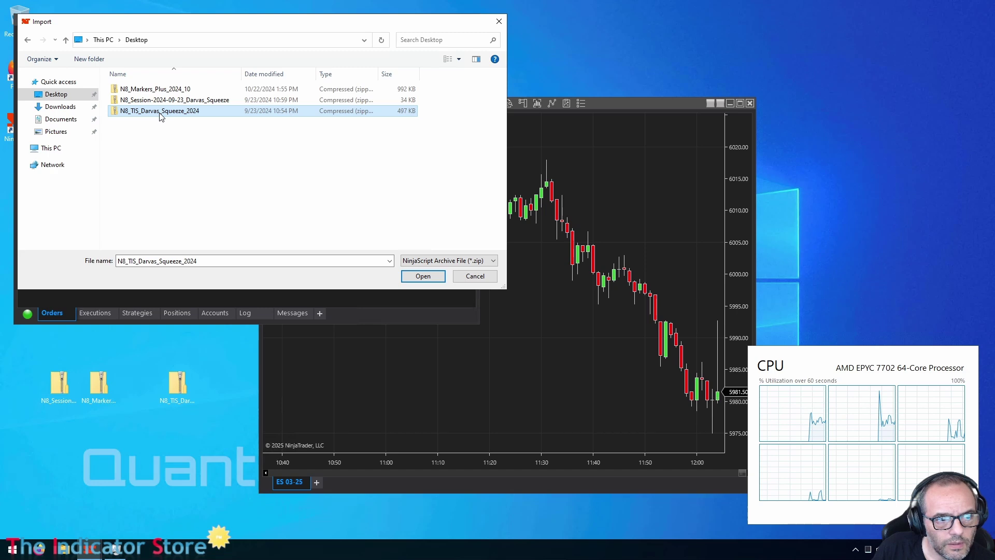
double_click(160, 114)
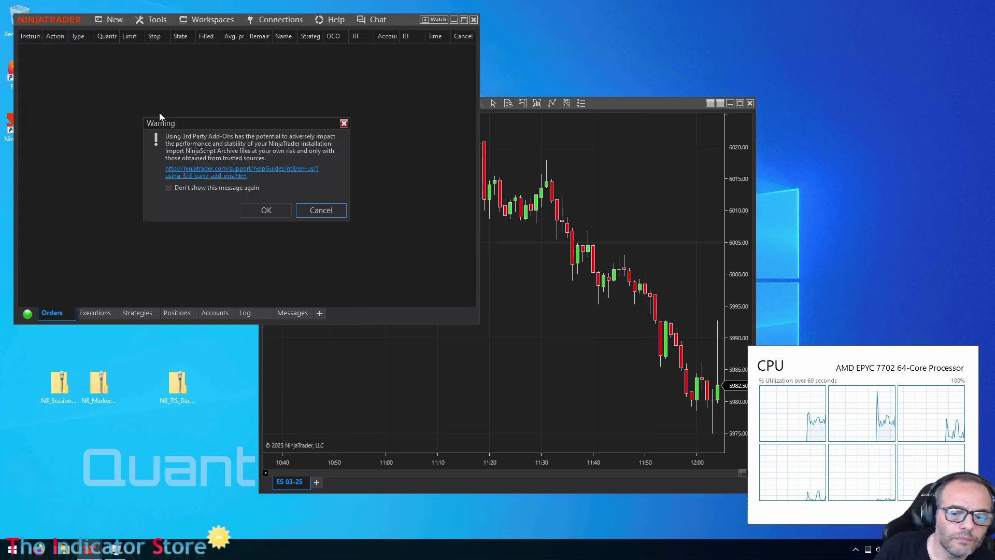
left_click(169, 187)
left_click(262, 209)
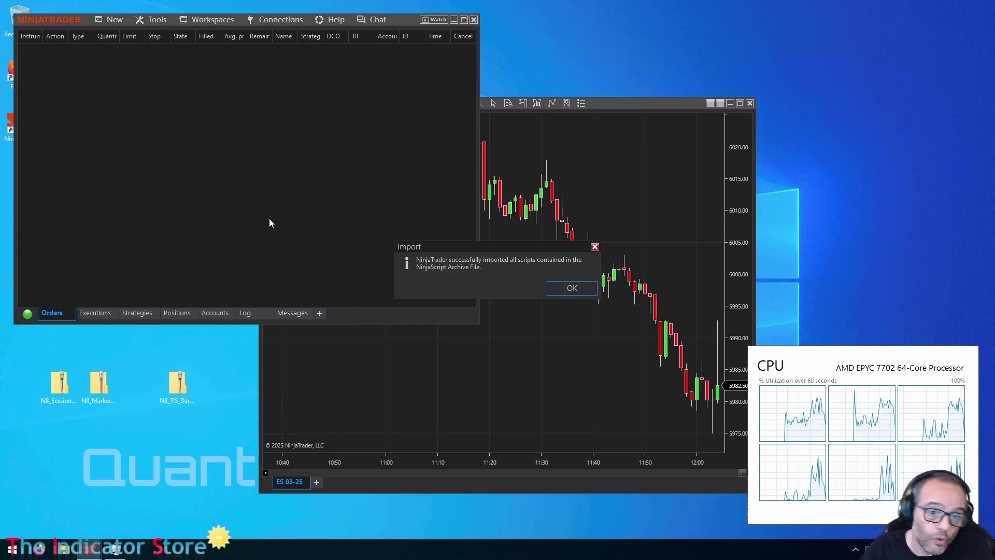
left_click(577, 290)
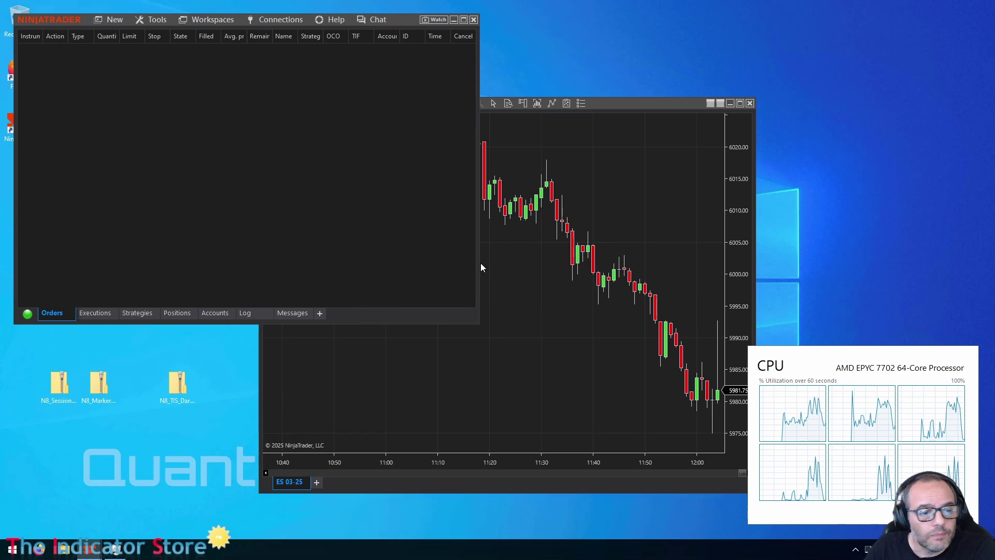
left_click(152, 21)
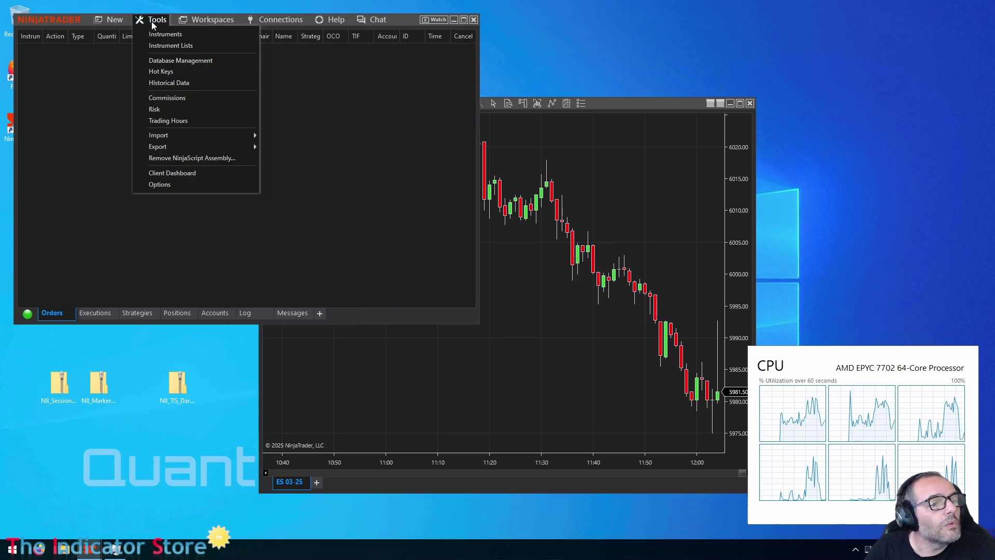
- Import the N8_Markers_Plus_2024_10 archive and dismiss the success message
mouse_move(176, 133)
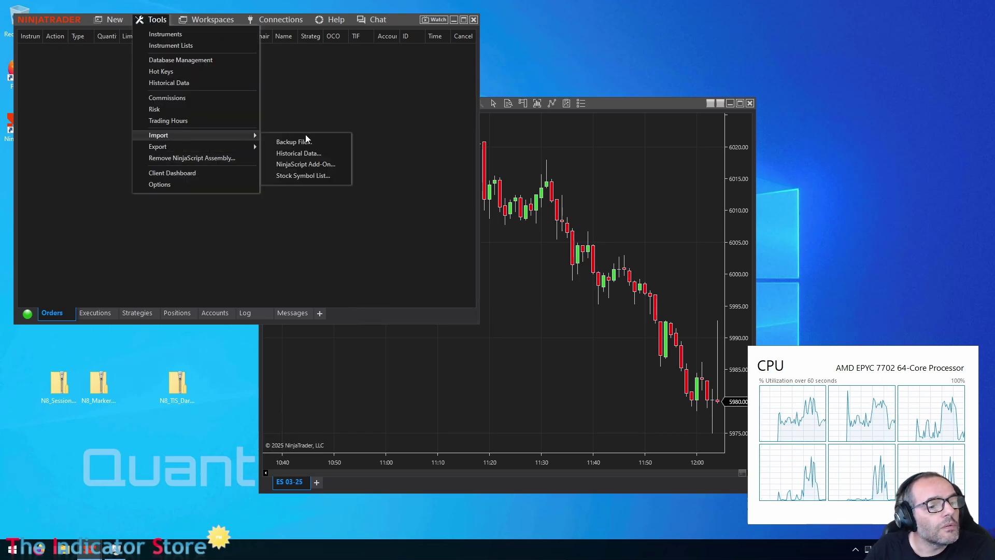
left_click(299, 165)
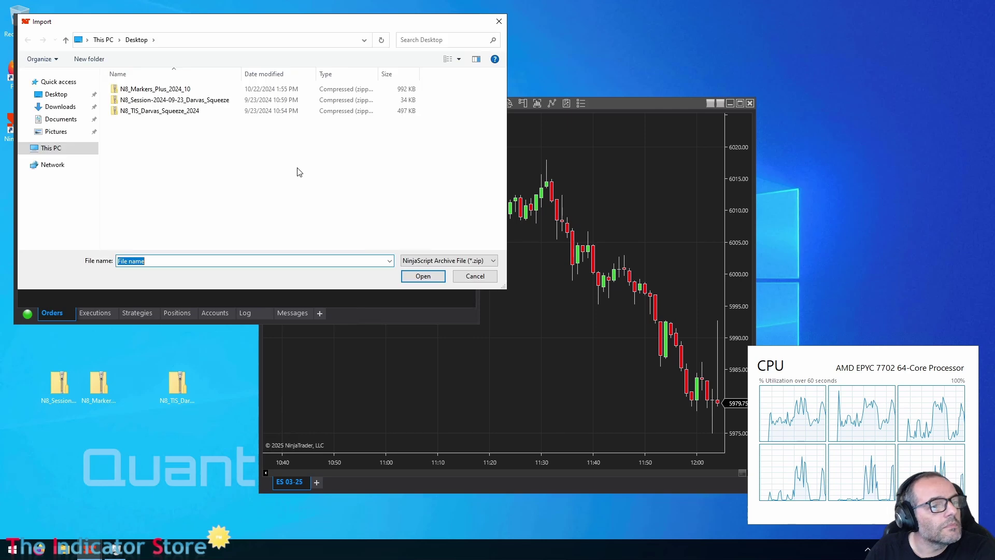
double_click(169, 93)
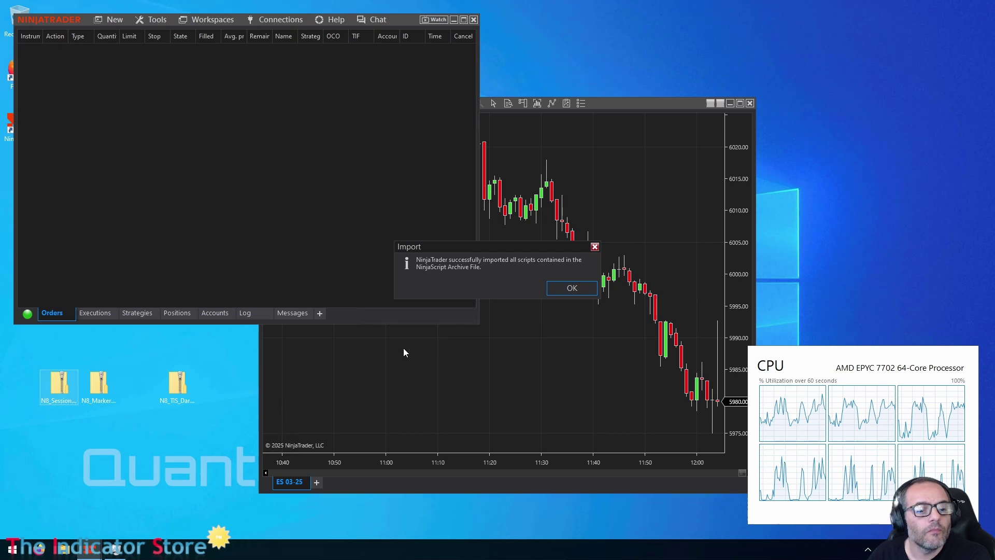
left_click(562, 288)
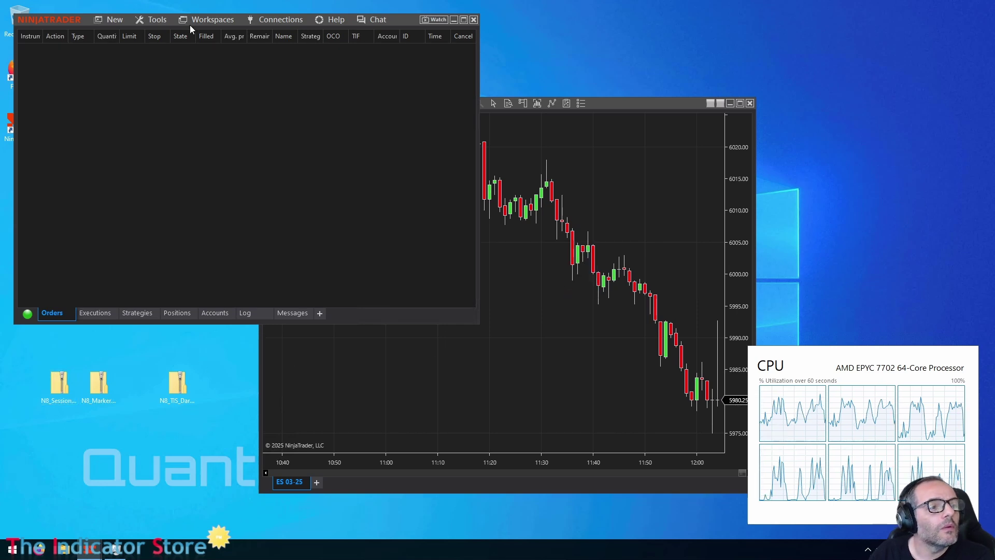
- Import N8_Session-2024-09-23_Darvas_Squeeze, replacing existing files, then bring the ES 03-25 chart forward
left_click(157, 20)
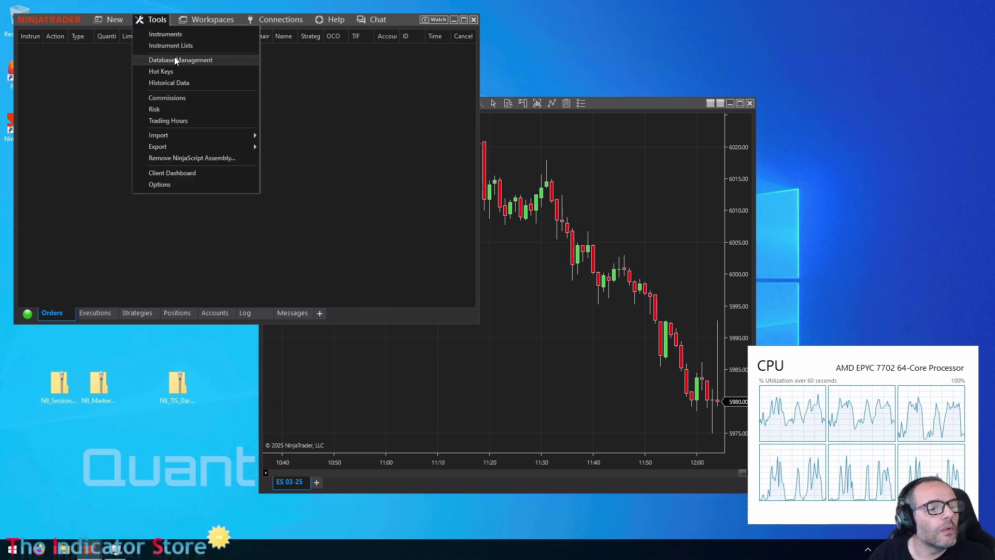
mouse_move(198, 134)
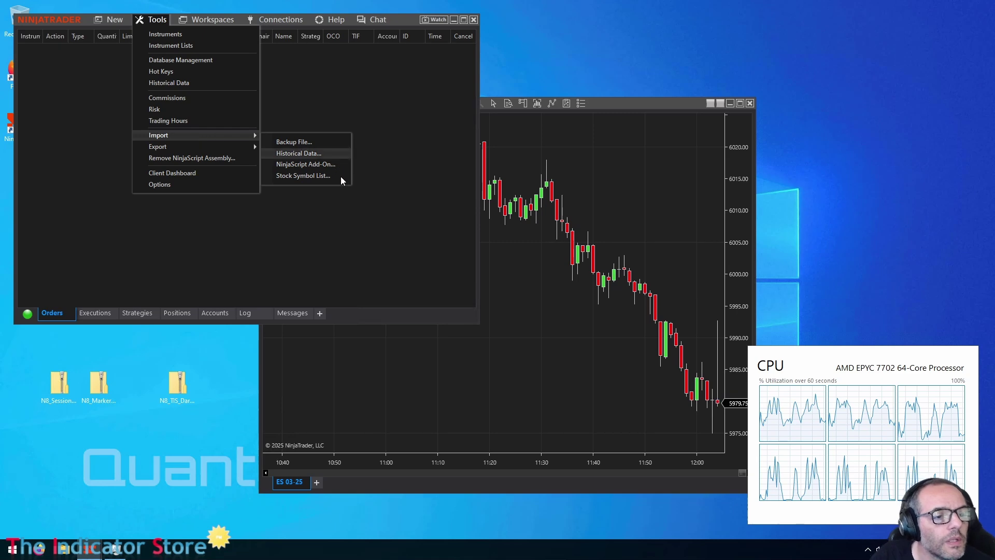
left_click(321, 167)
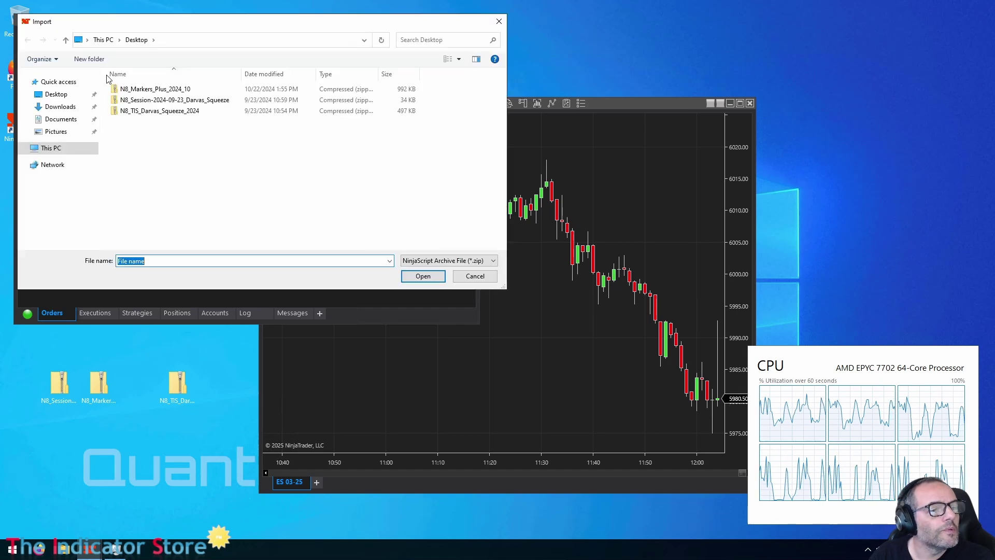
double_click(167, 100)
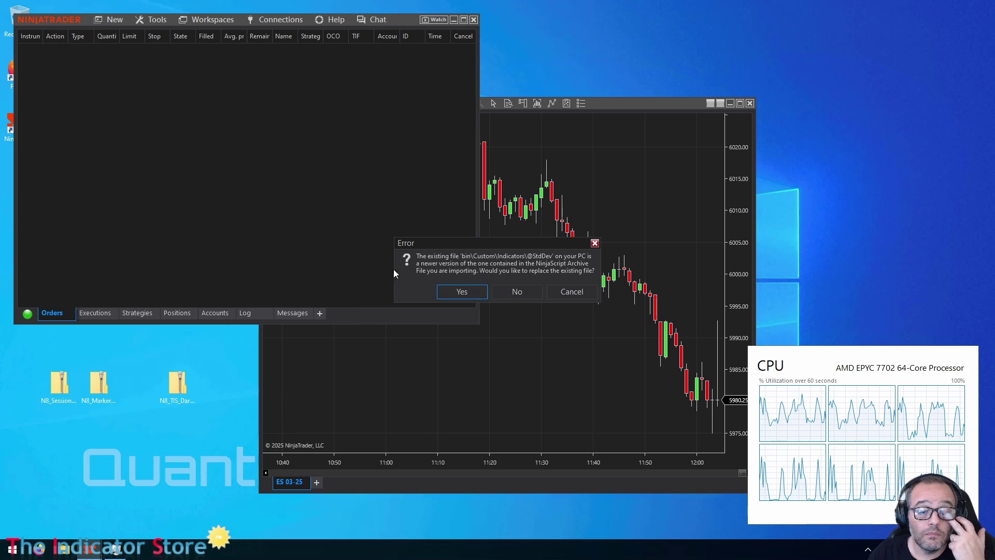
left_click(462, 294)
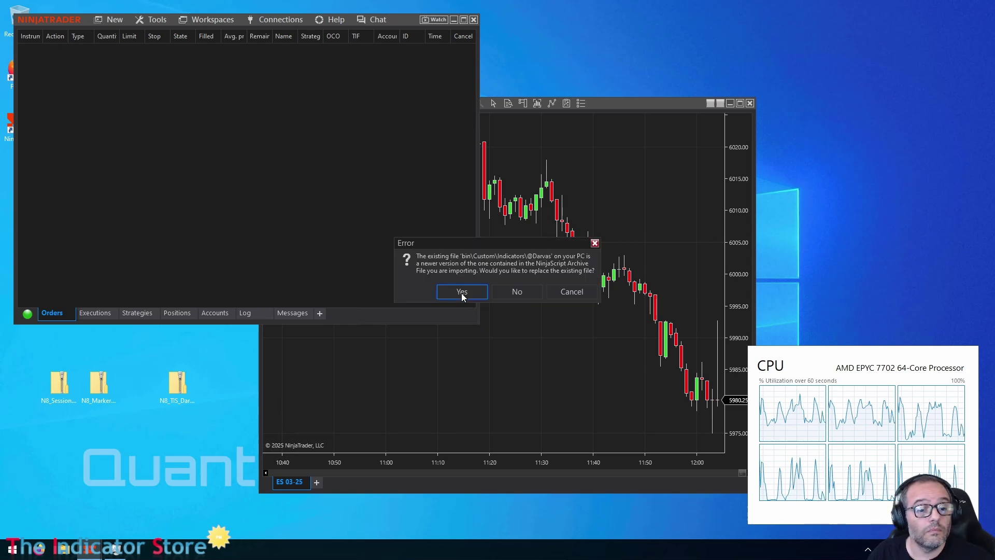
left_click(462, 293)
left_click(462, 294)
left_click(461, 293)
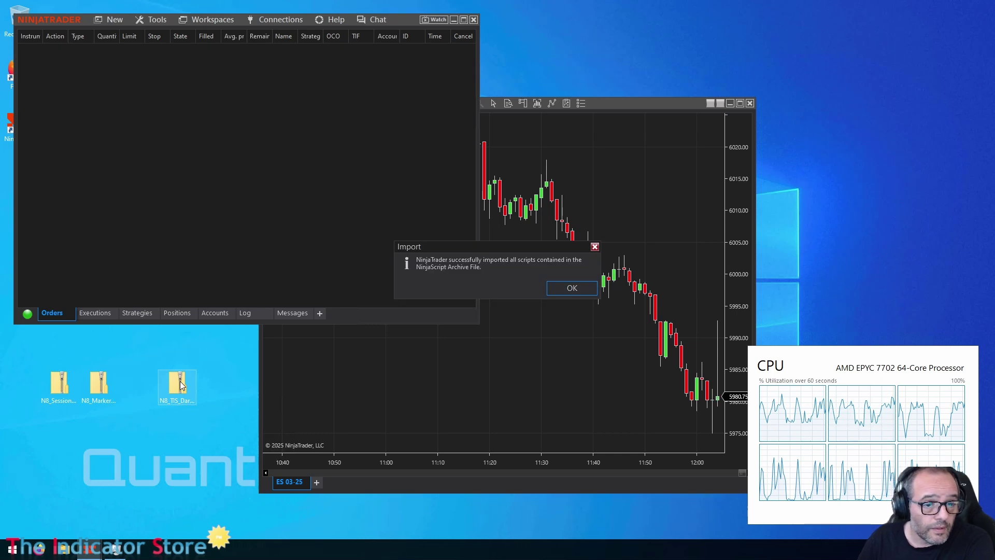
left_click(570, 288)
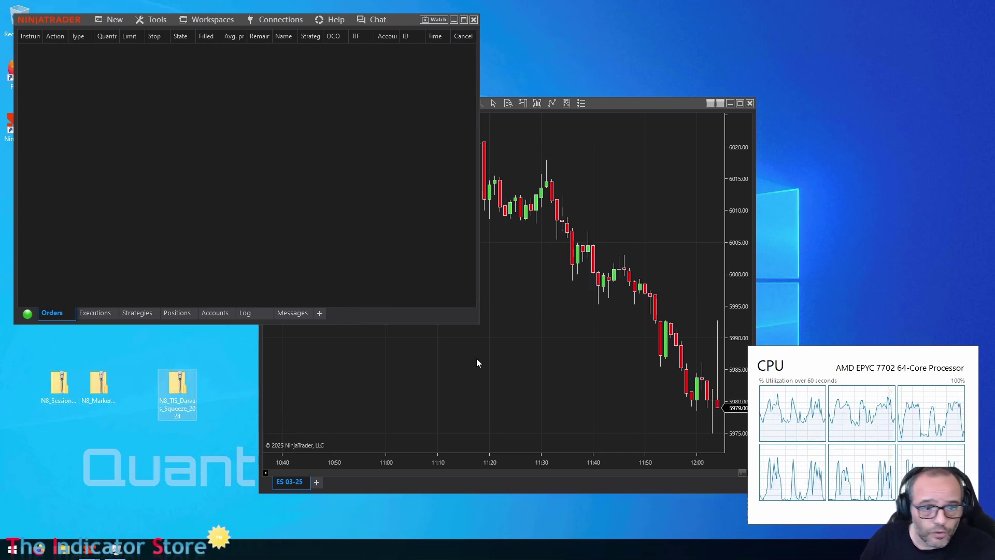
left_click(532, 340)
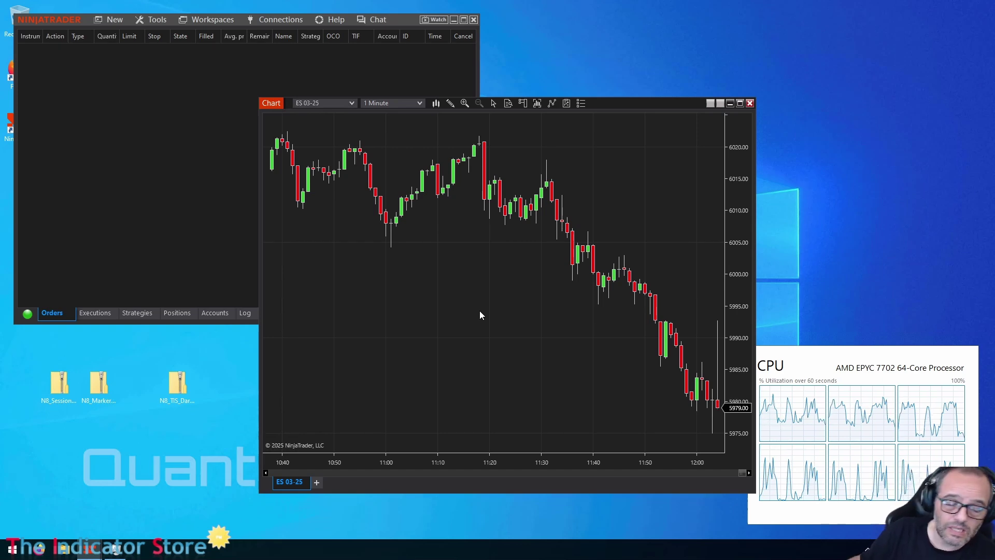
- Add TIS_Darvas_Squeeze_2024 from _The_Indicator_Store to the ES 03-25 chart and submit its license
right_click(390, 269)
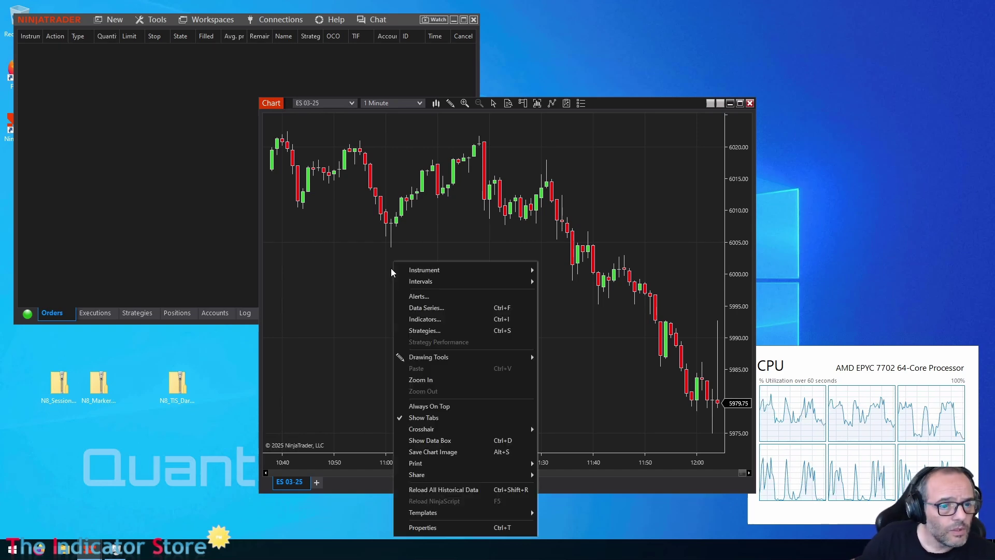
left_click(444, 322)
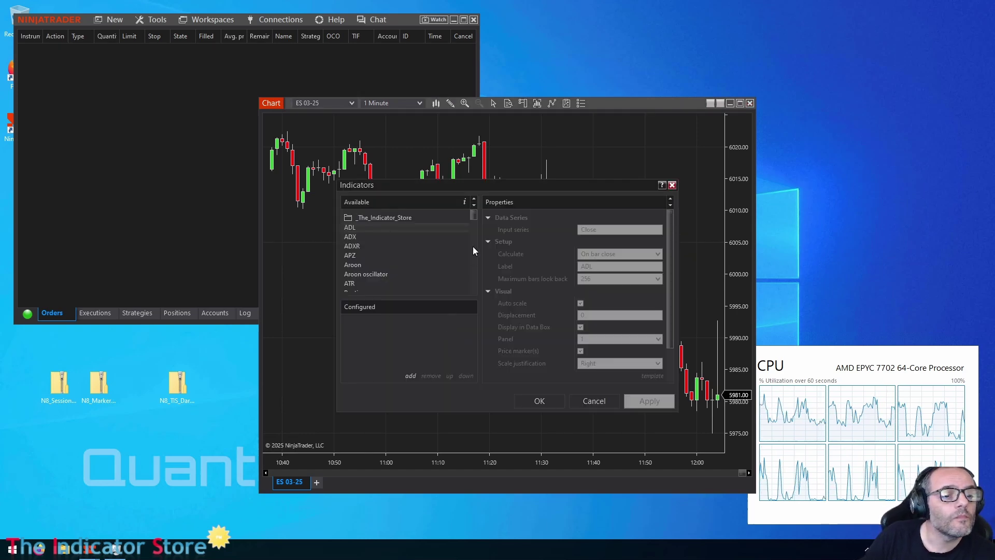
left_click(381, 217)
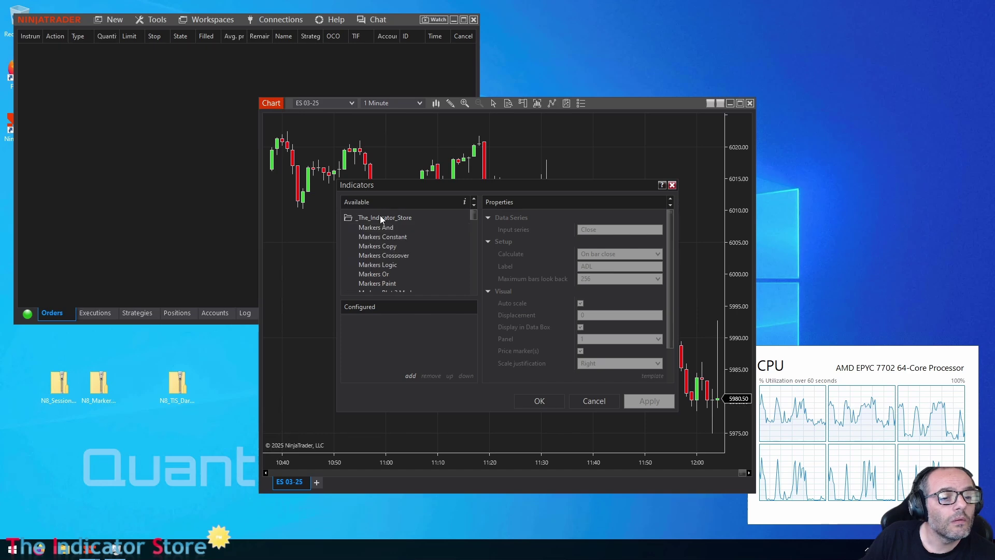
scroll(412, 281, "down", 3)
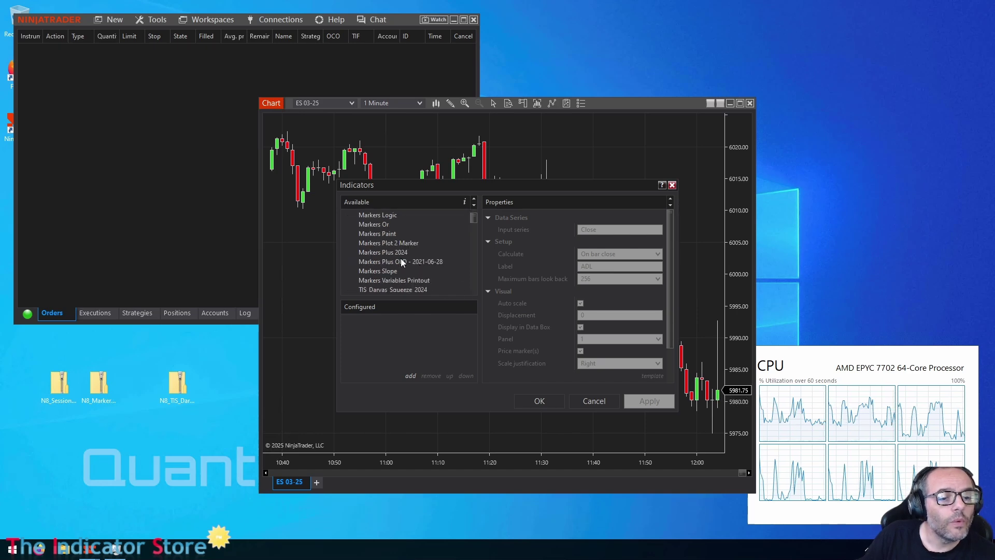
scroll(432, 278, "down", 1)
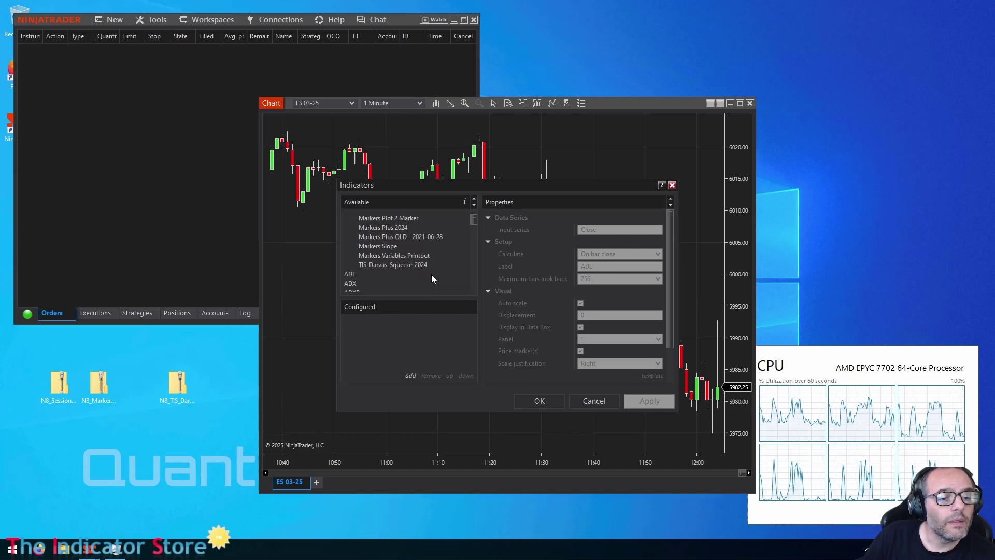
left_click(387, 265)
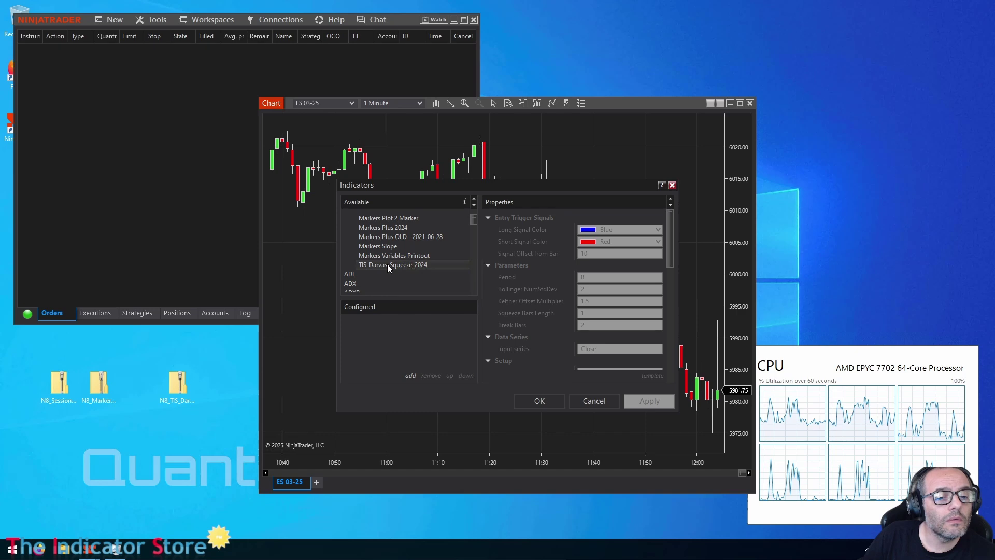
double_click(387, 264)
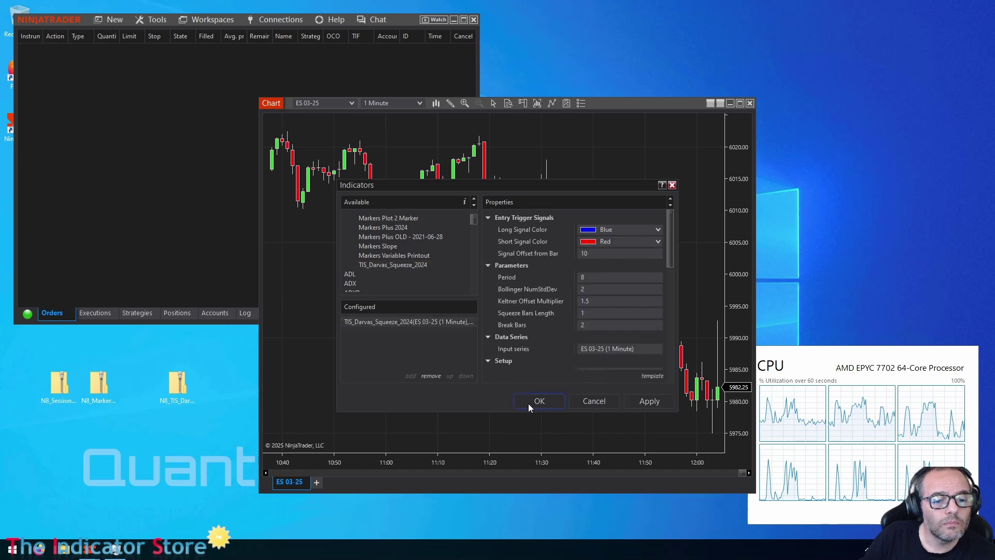
left_click(527, 401)
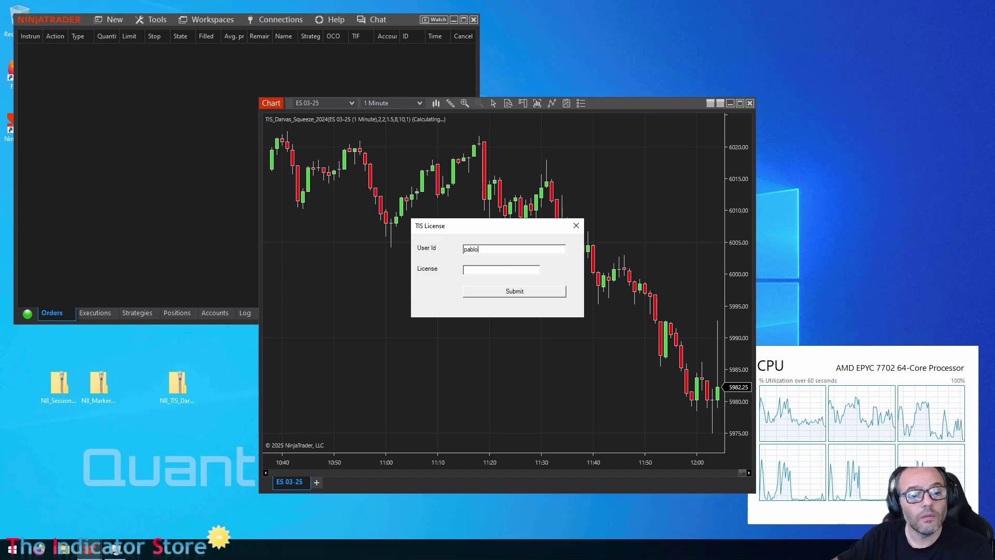
left_click(497, 292)
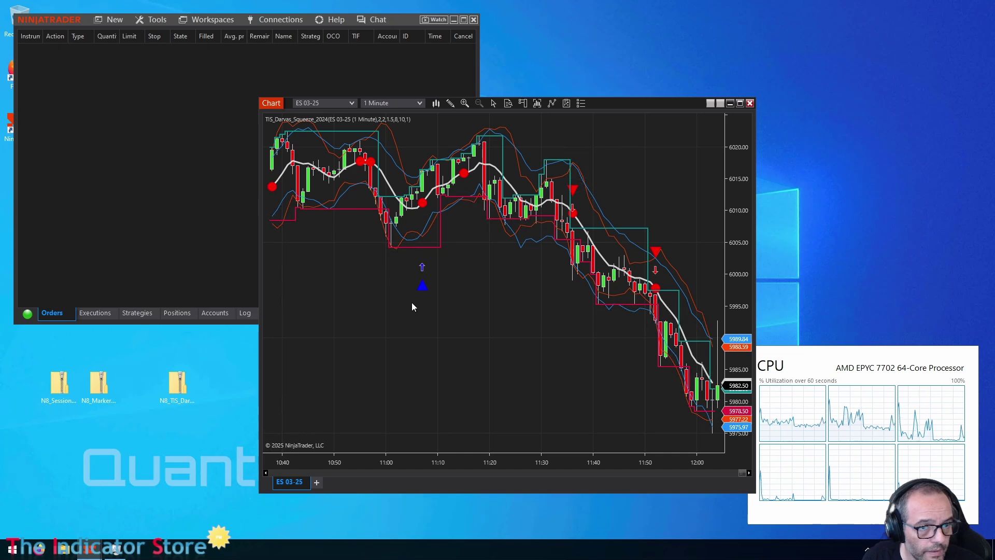
- Add Markers Plus 2024 from _The_Indicator_Store to the chart and submit its license
right_click(457, 345)
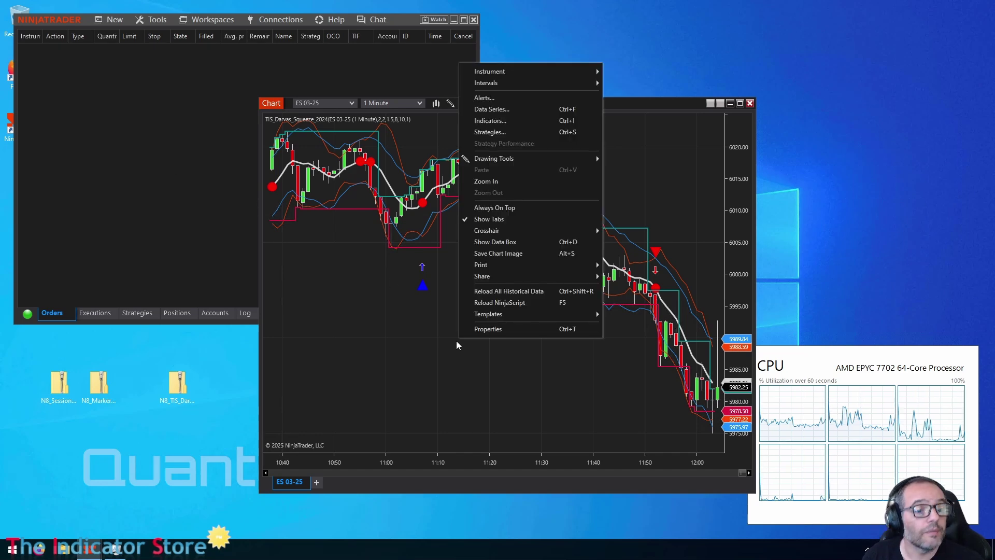
left_click(522, 123)
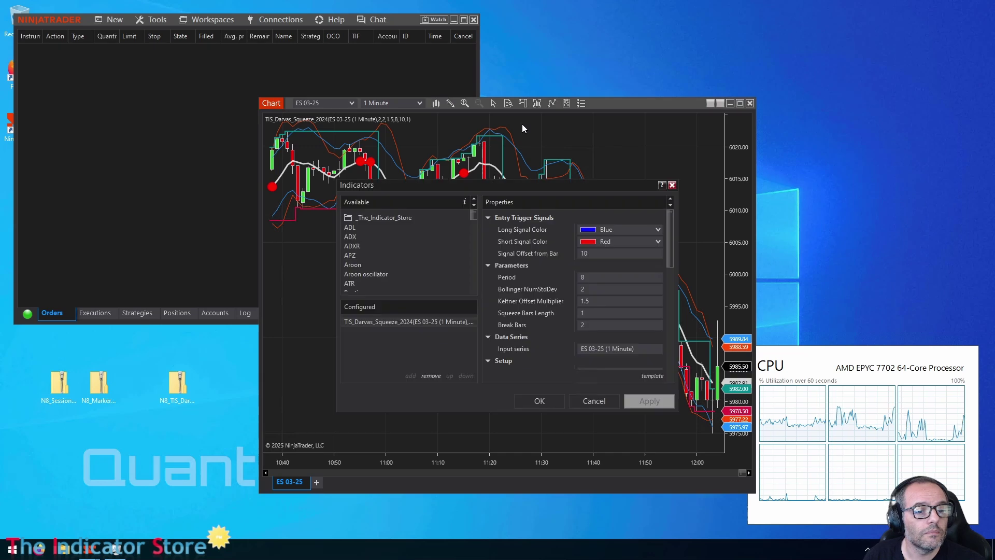
left_click(390, 217)
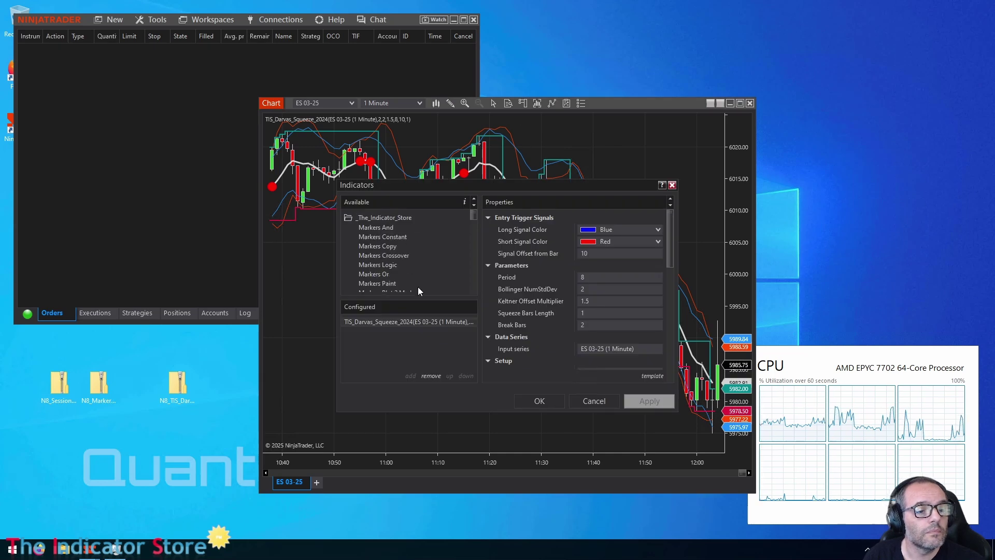
scroll(400, 261, "down", 2)
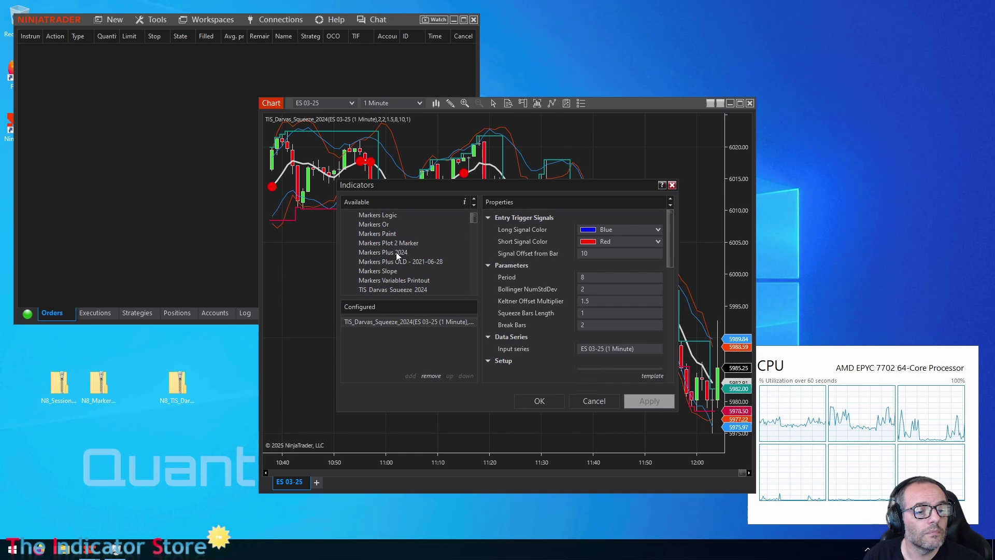
left_click(398, 254)
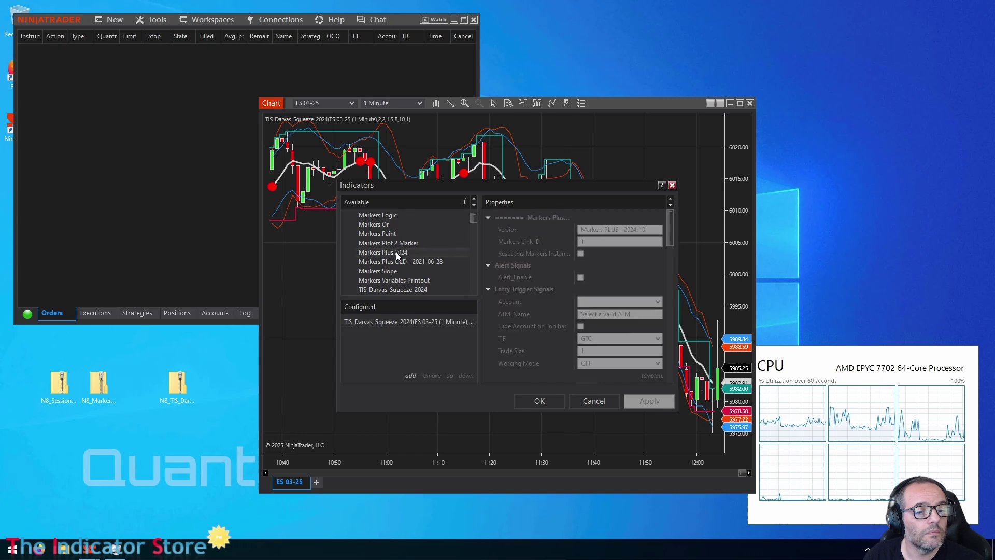
left_click(558, 401)
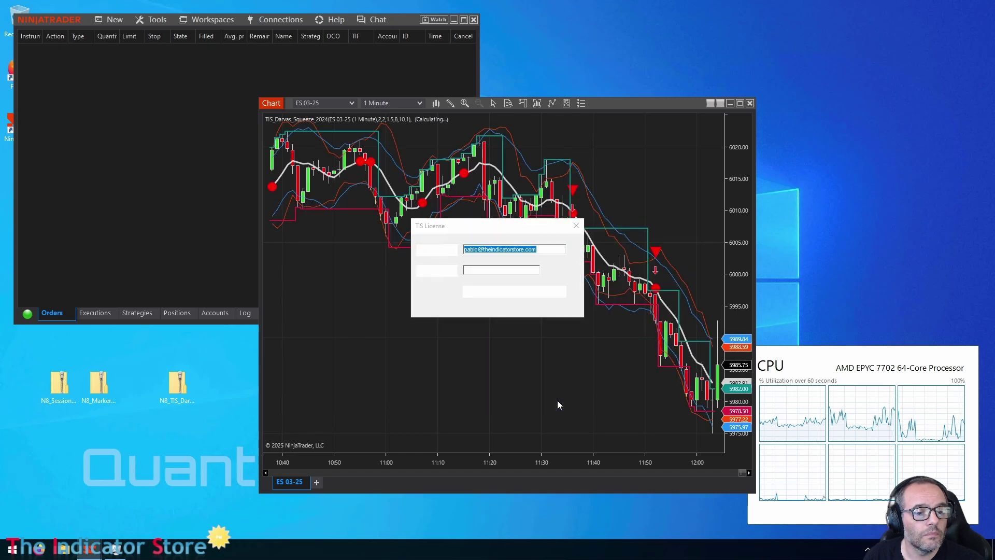
left_click(513, 292)
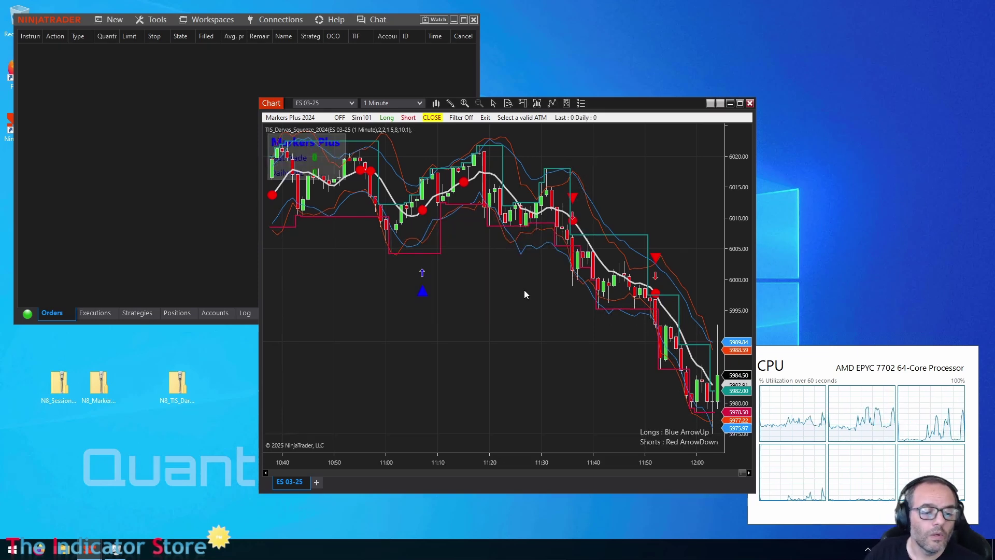
- Remove both configured indicators from the chart, leaving plain candles
right_click(524, 290)
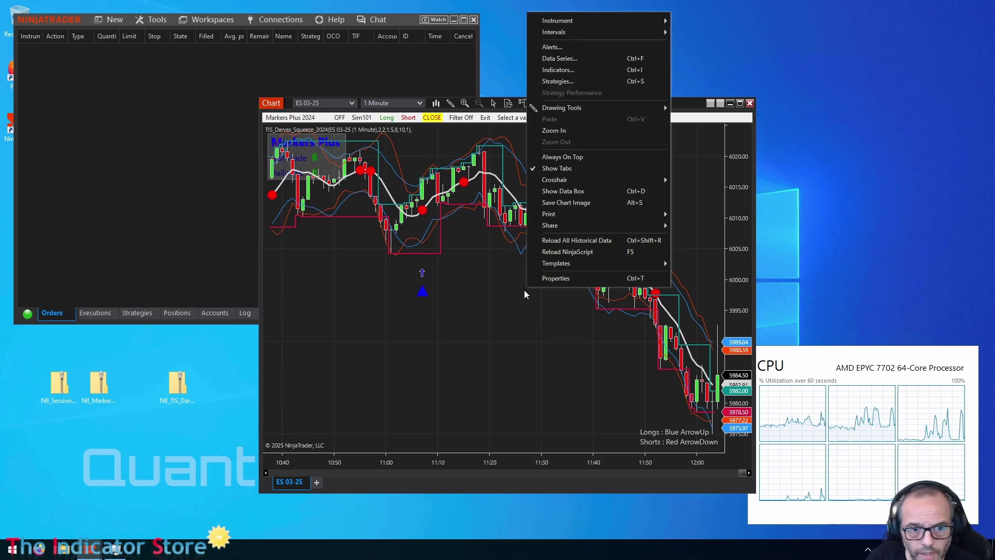
left_click(578, 73)
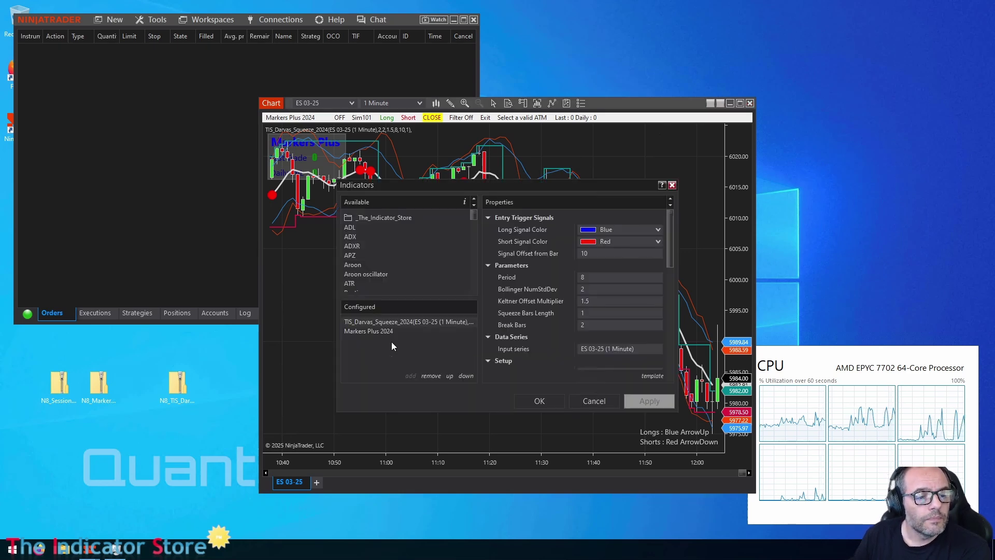
left_click(432, 377)
left_click(431, 376)
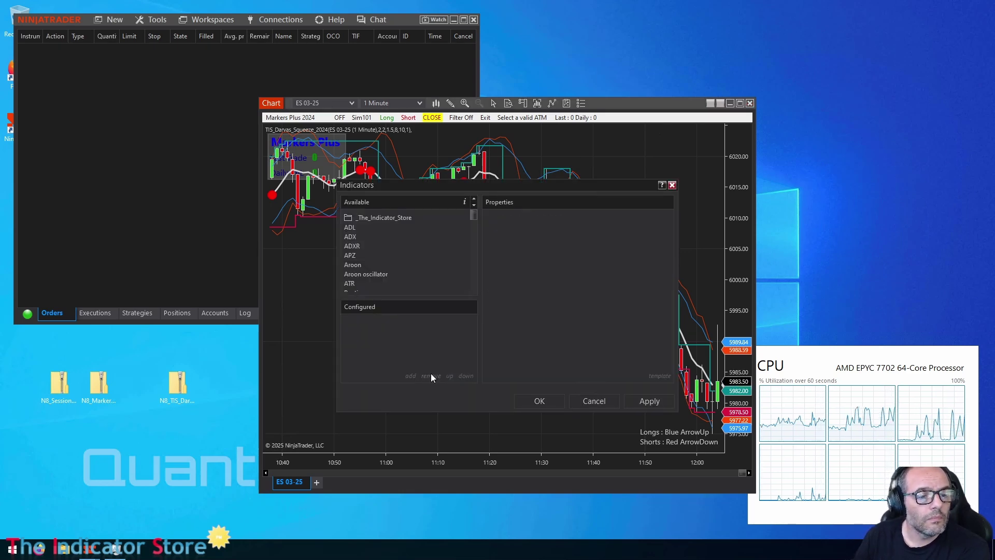
left_click(548, 399)
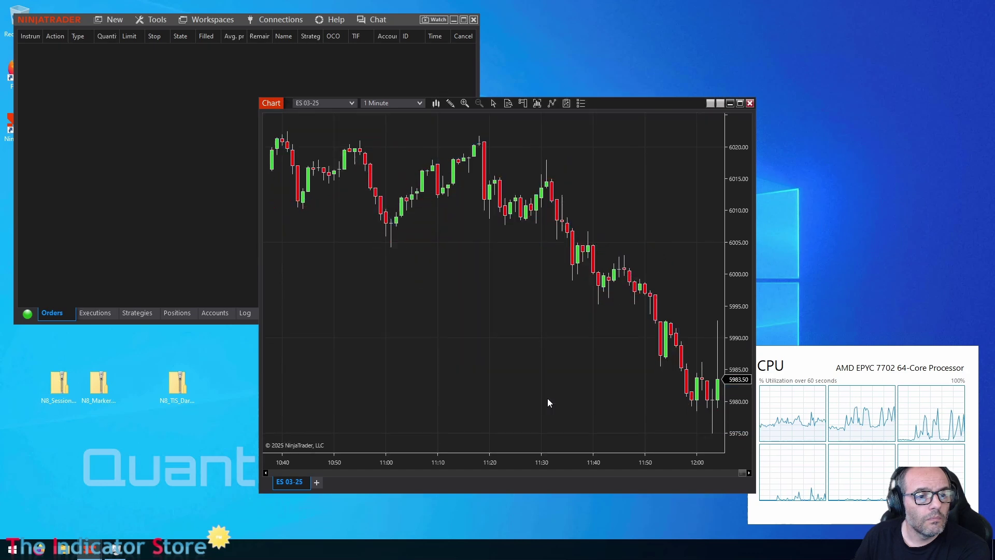
- Load the Session 2024-09-23 - Trading Squeeze Signals template and span the chart 11:05–12:10
right_click(420, 296)
mouse_move(549, 271)
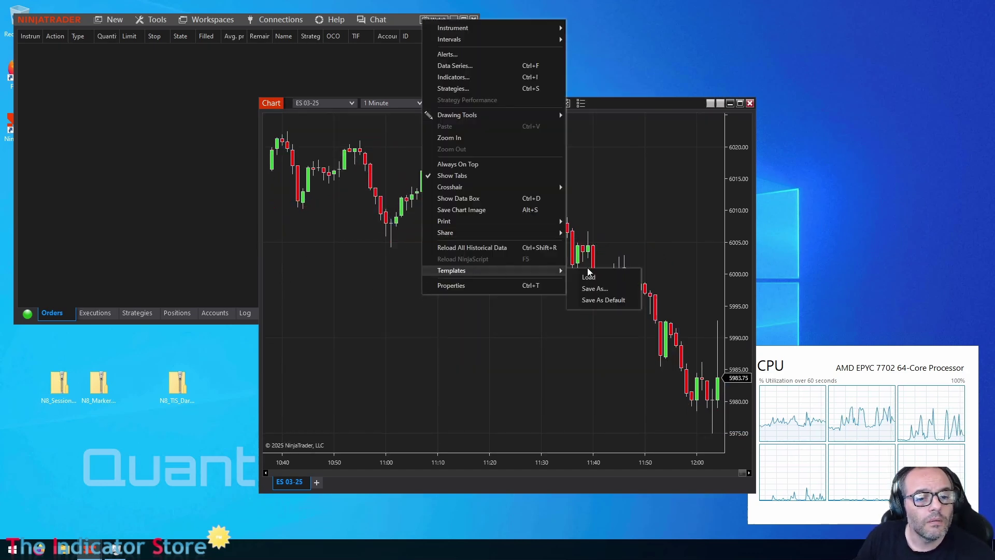
left_click(612, 278)
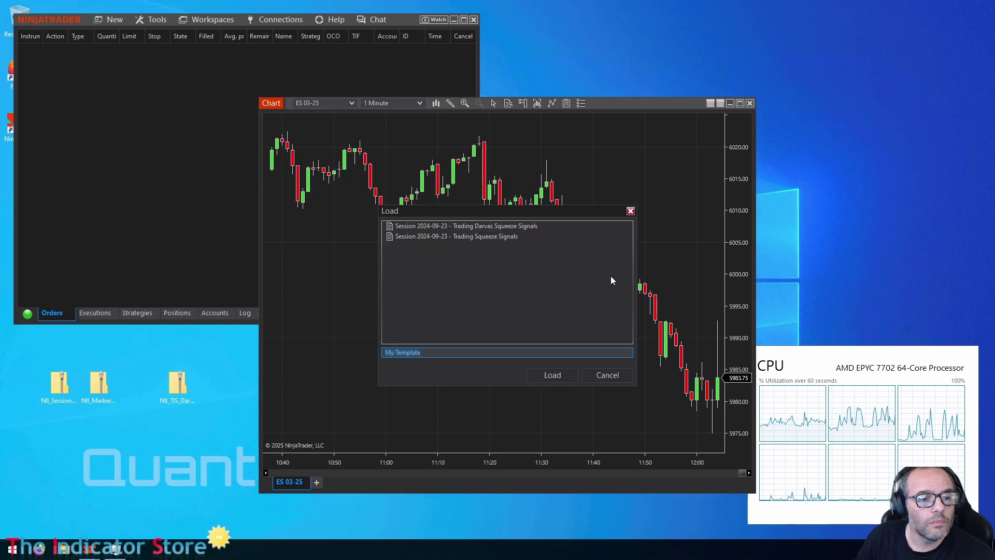
left_click(557, 374)
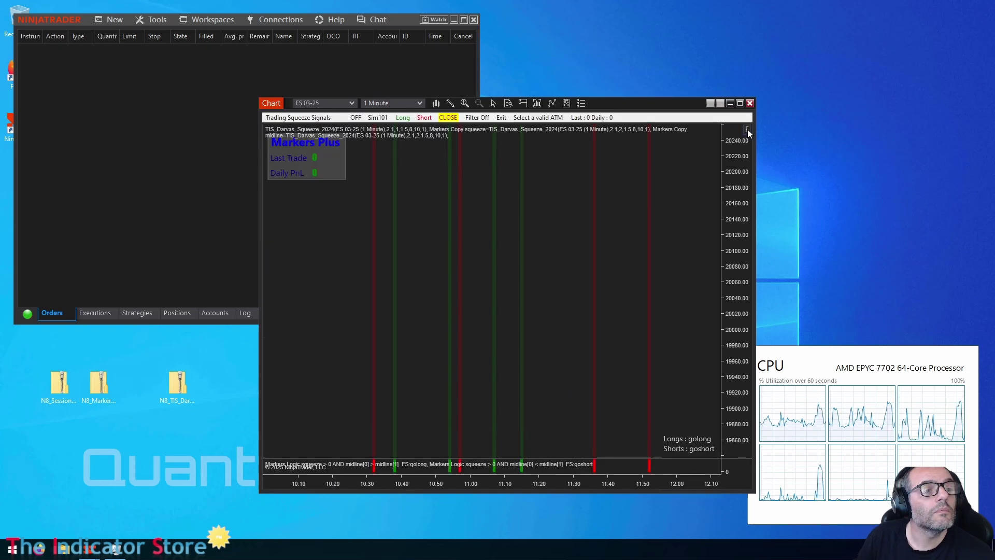
left_click_drag(631, 483, 499, 474)
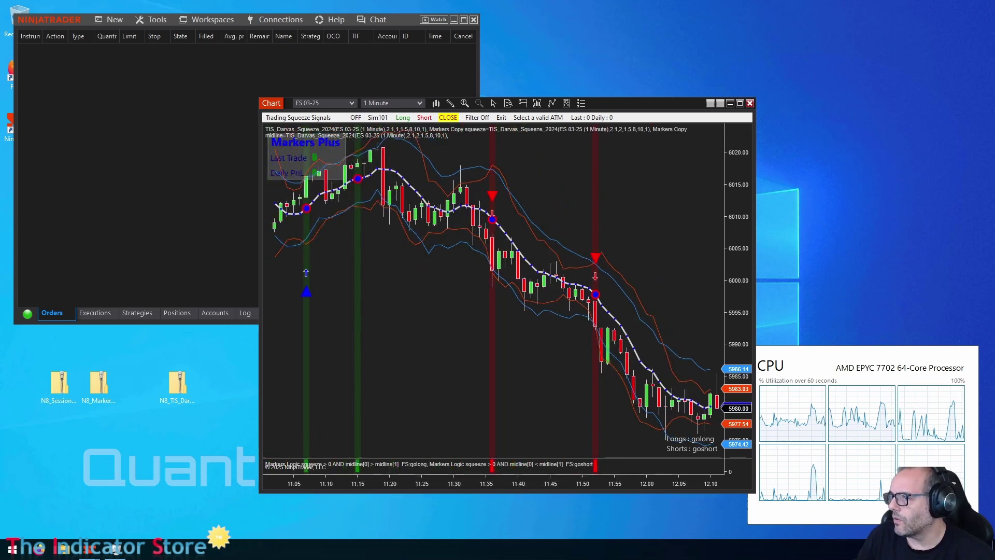
key("alt+Tab")
left_click_drag(803, 95, 782, 58)
- Load the 'Session 2024-09-23 - Trading Darvas Squeeze Signals' template onto the ES 03-25 chart
right_click(452, 308)
mouse_move(452, 308)
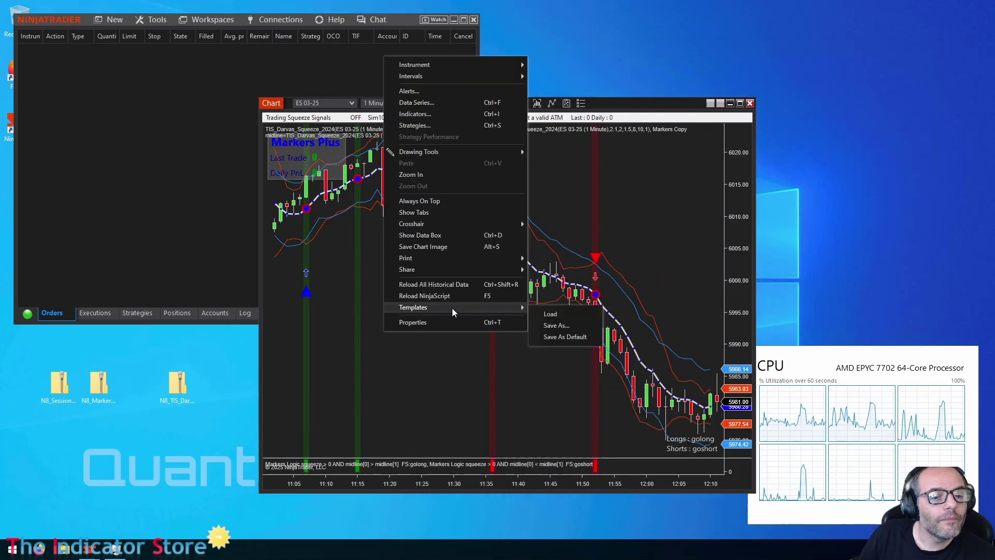
left_click(567, 314)
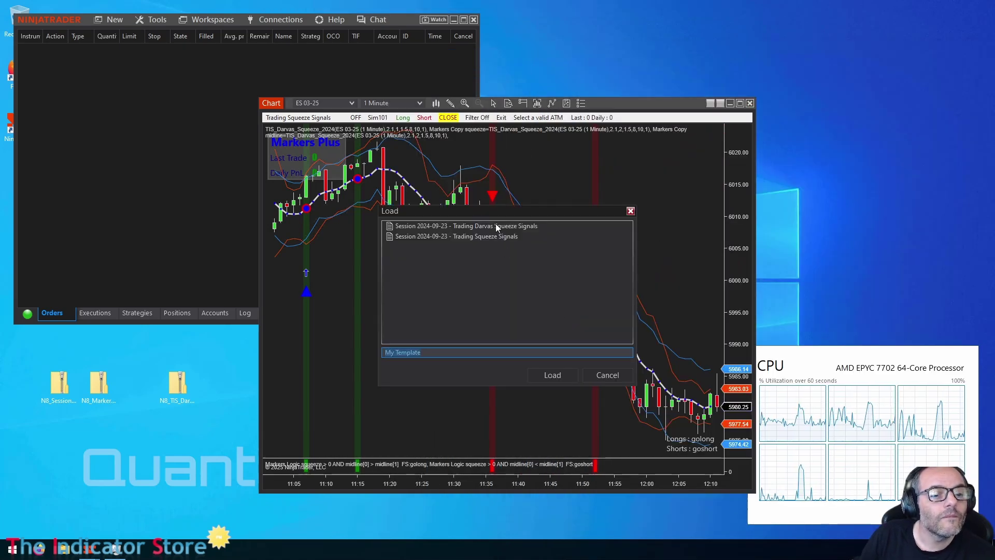
left_click(495, 225)
left_click(553, 375)
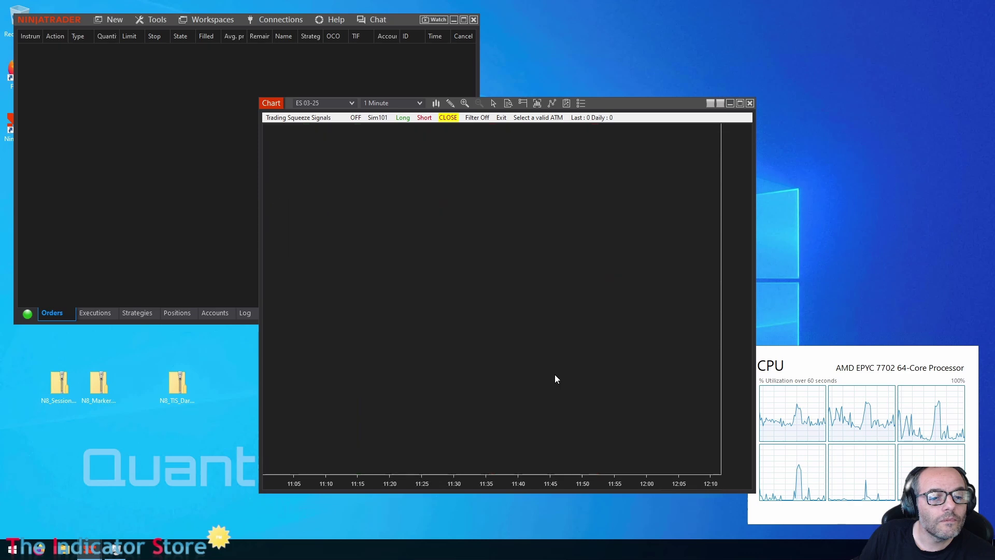
mouse_move(651, 107)
left_mouse_down()
mouse_move(527, 82)
mouse_move(572, 95)
mouse_move(649, 91)
left_mouse_up()
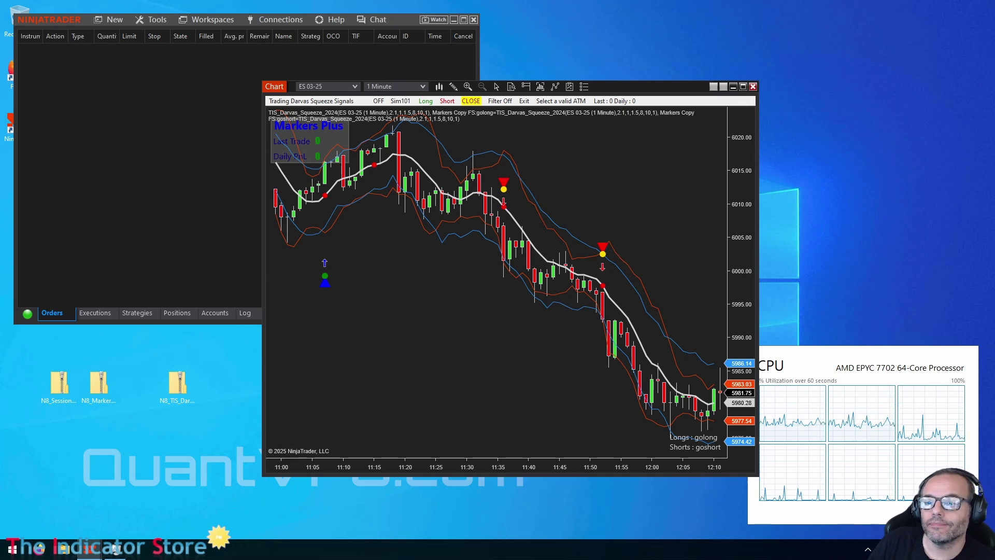
key("alt+Tab")
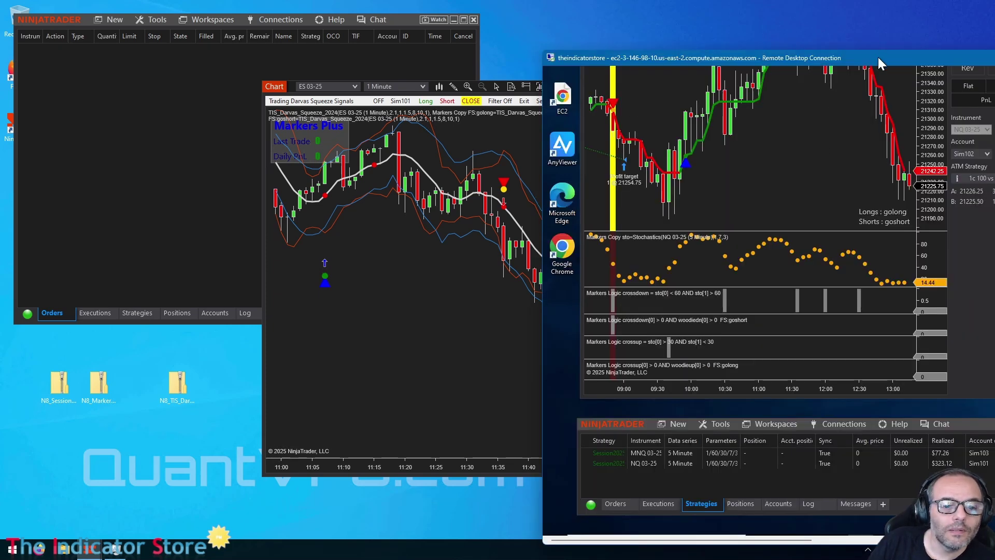
- Move the remote NQ session window off-screen and show Task Manager's full Performance view
left_click_drag(878, 57, 637, 50)
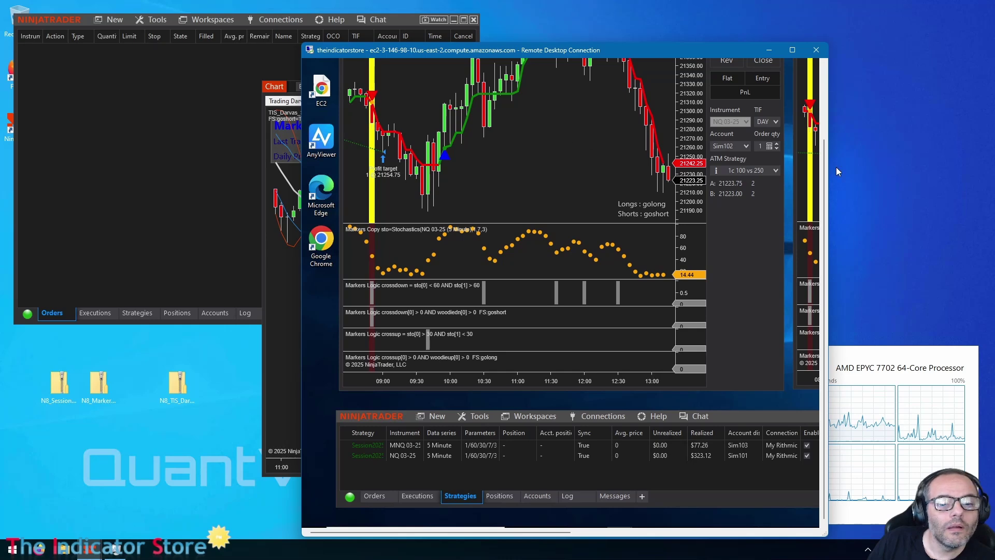
left_click_drag(825, 185, 833, 114)
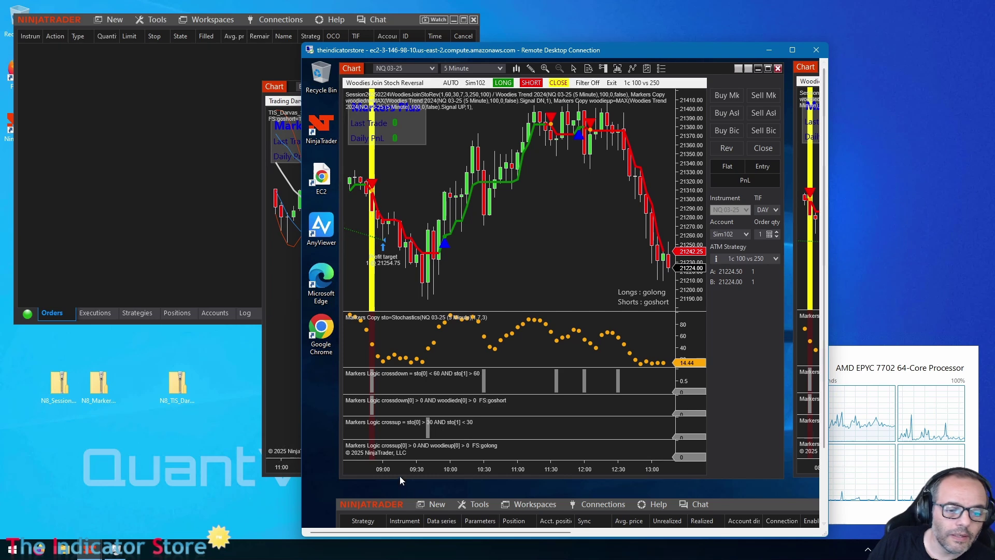
left_click_drag(328, 52, 994, 51)
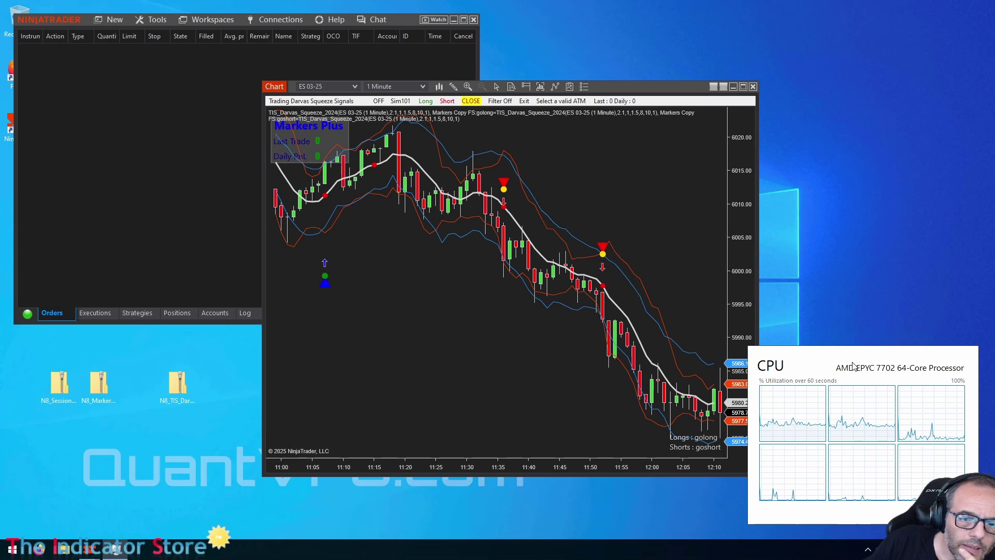
double_click(932, 351)
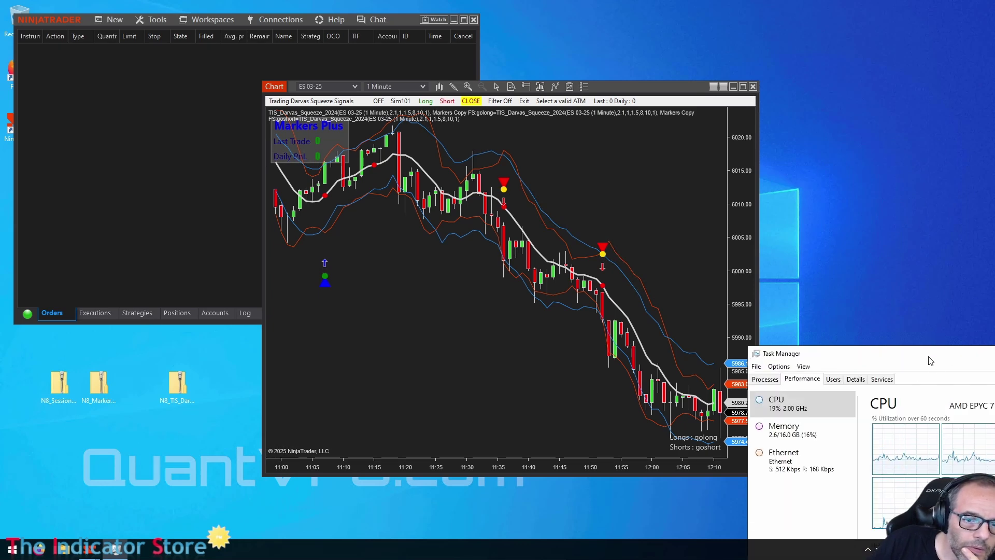
- Close Task Manager, raise the ES chart window, and add right-side margin through 12:25
left_click_drag(932, 350, 596, 183)
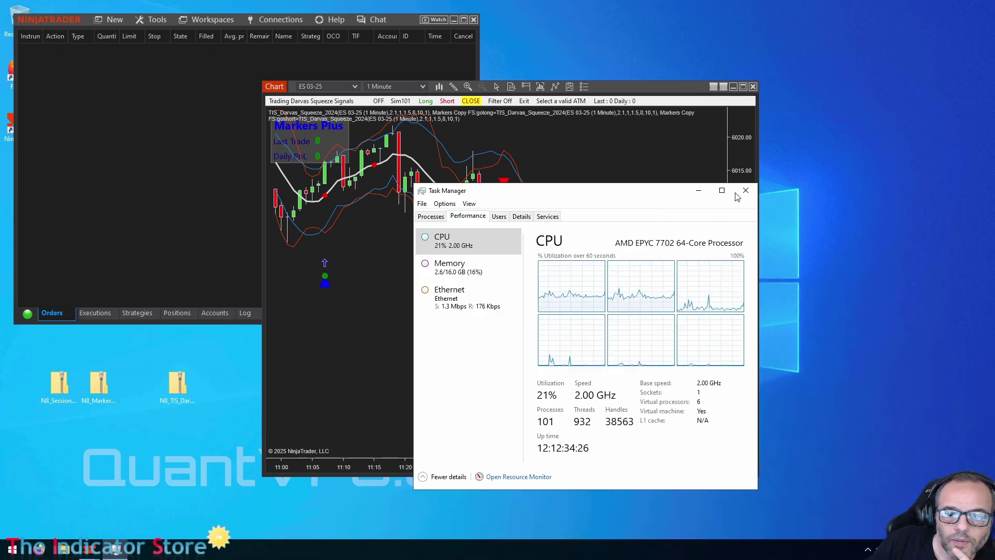
left_click(744, 188)
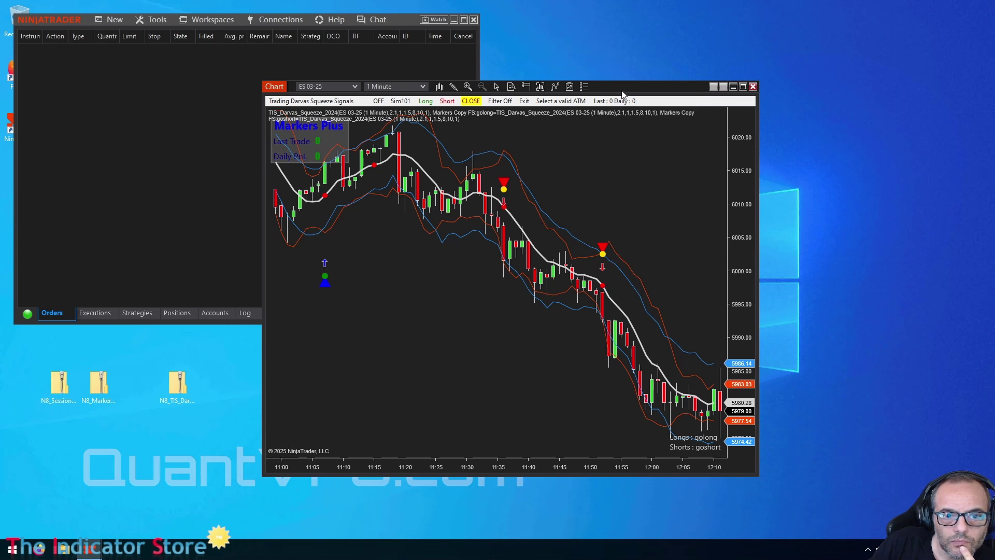
left_click_drag(622, 93, 702, 64)
left_click_drag(621, 356, 557, 356)
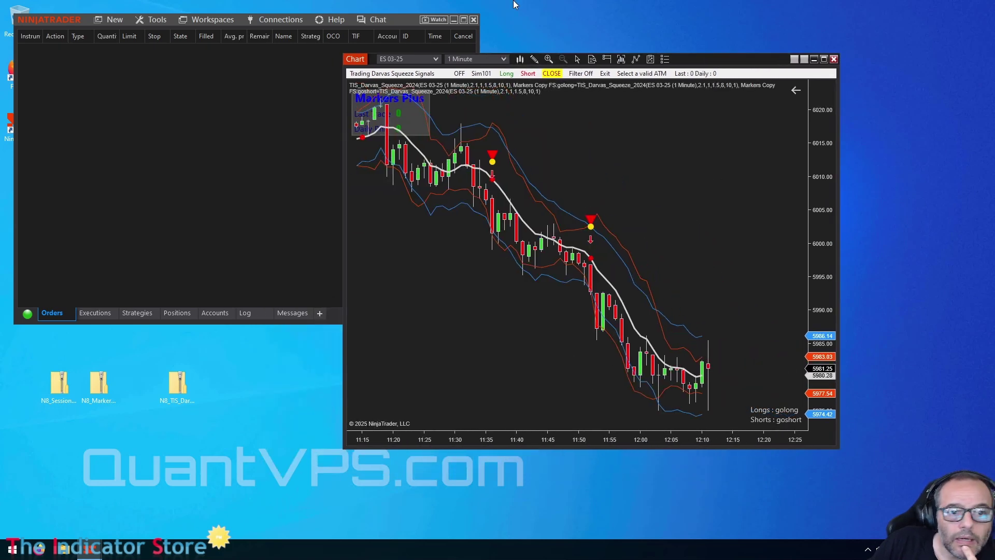
mouse_move(515, 4)
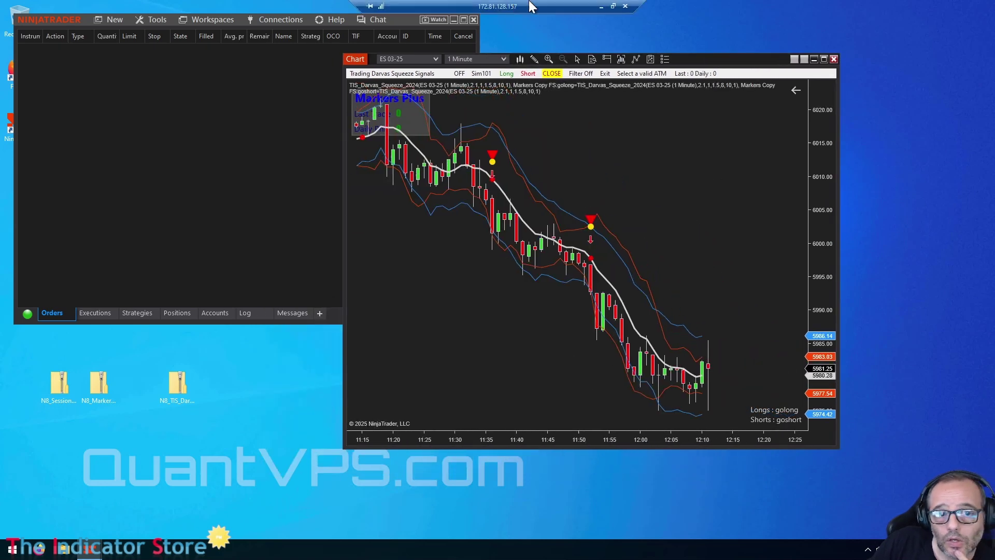
- Disconnect the remote session and save the connection settings to the Desktop as QuantVPS
left_click(625, 6)
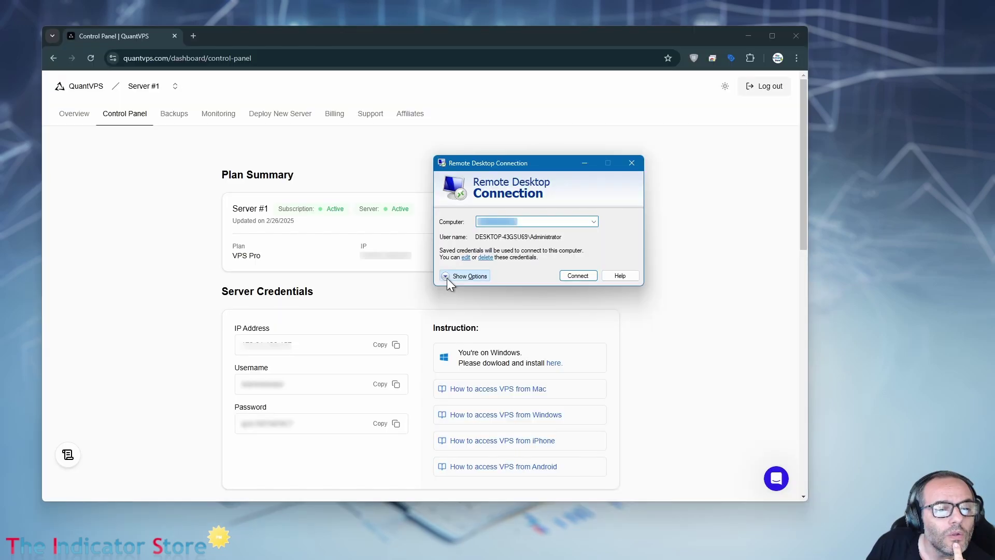
left_click(447, 278)
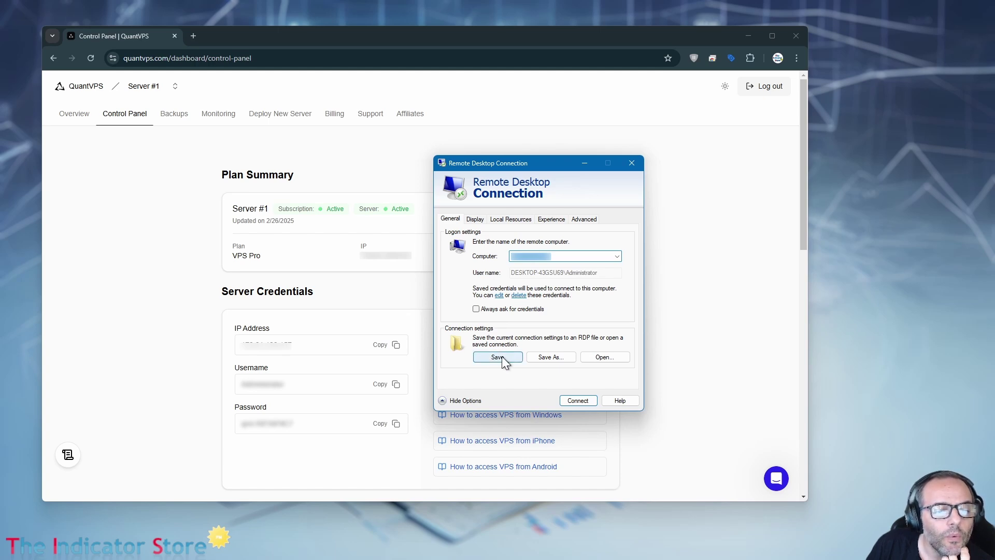
left_click(551, 357)
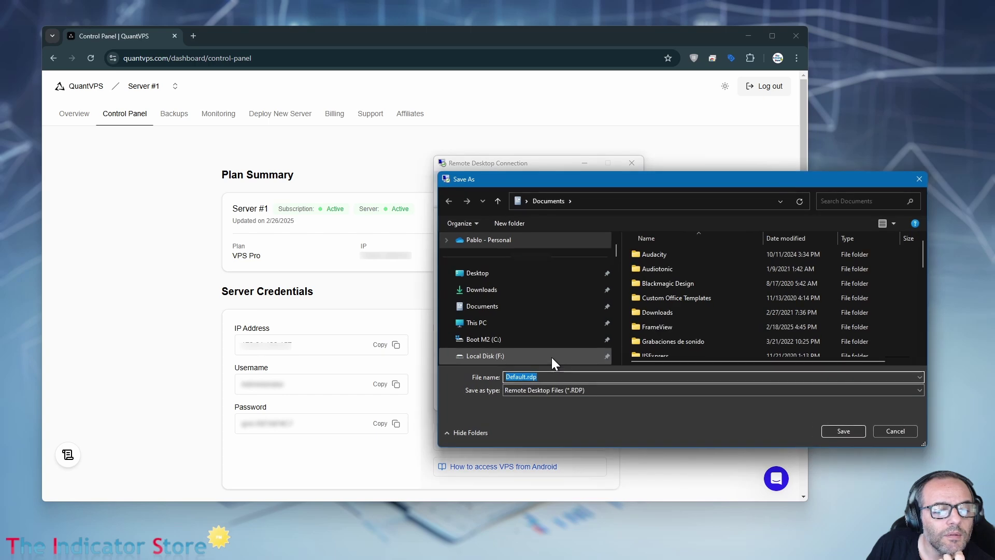
left_click(476, 279)
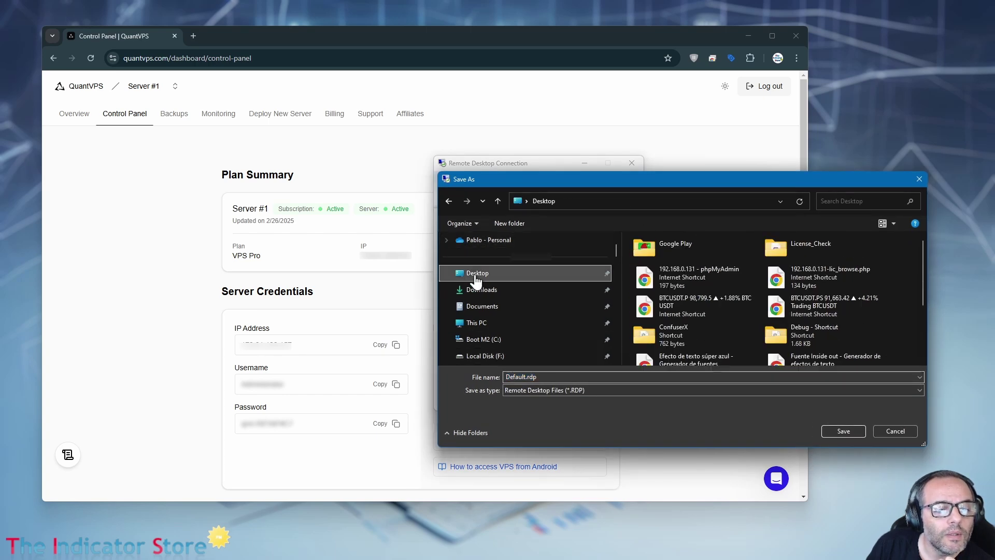
double_click(519, 377)
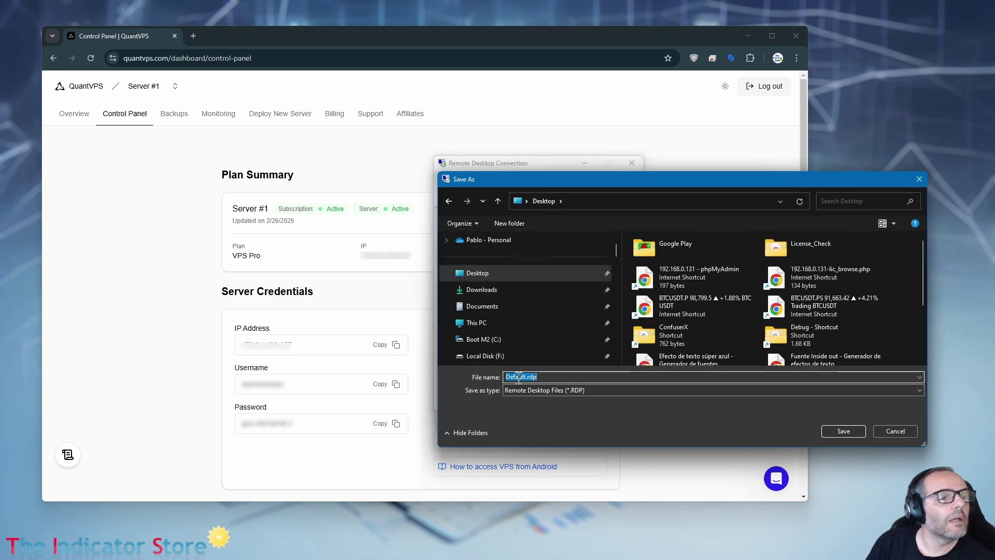
type("QuantVPS")
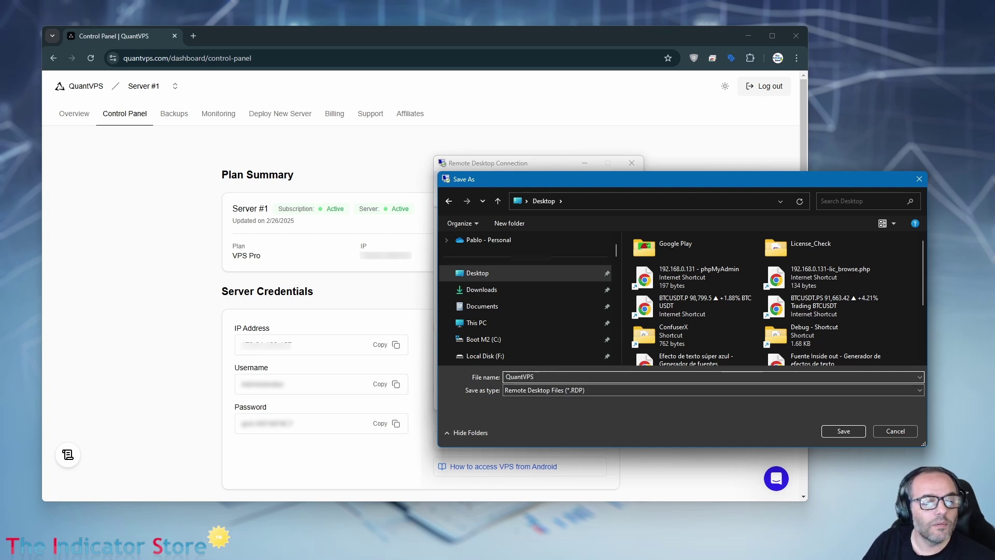
left_click(823, 431)
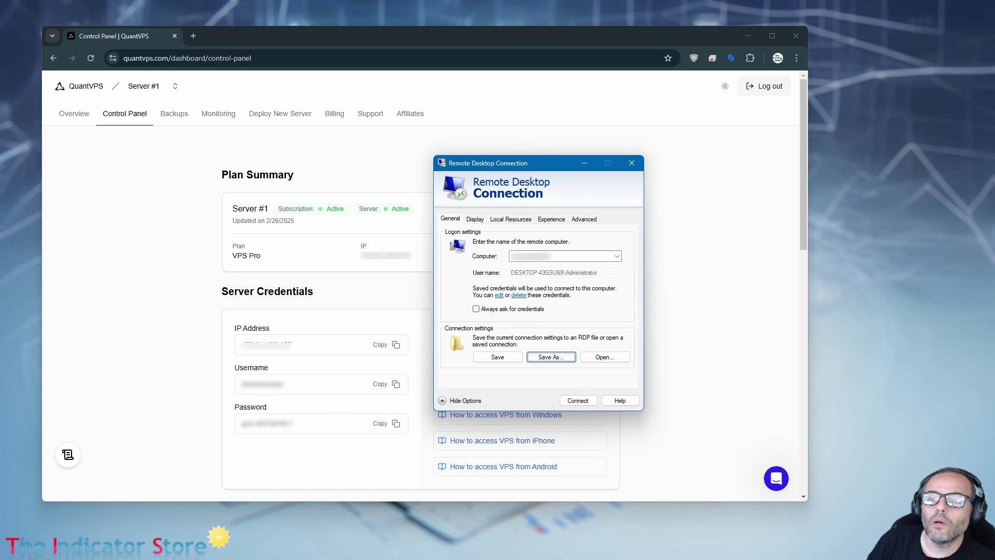
- Place the new QuantVPS connection shortcut on the desktop and close the connection dialog
left_click_drag(787, 240, 74, 91)
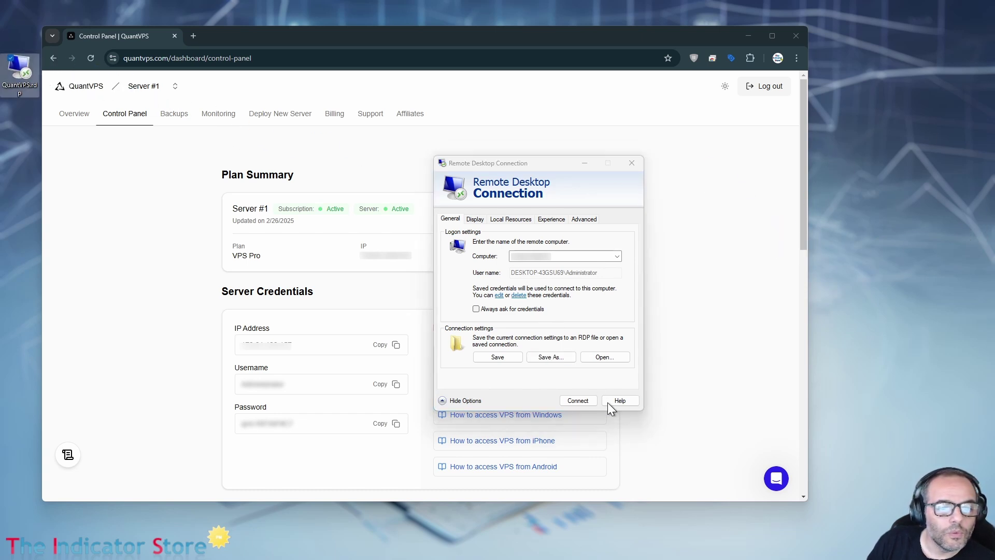
left_click(634, 165)
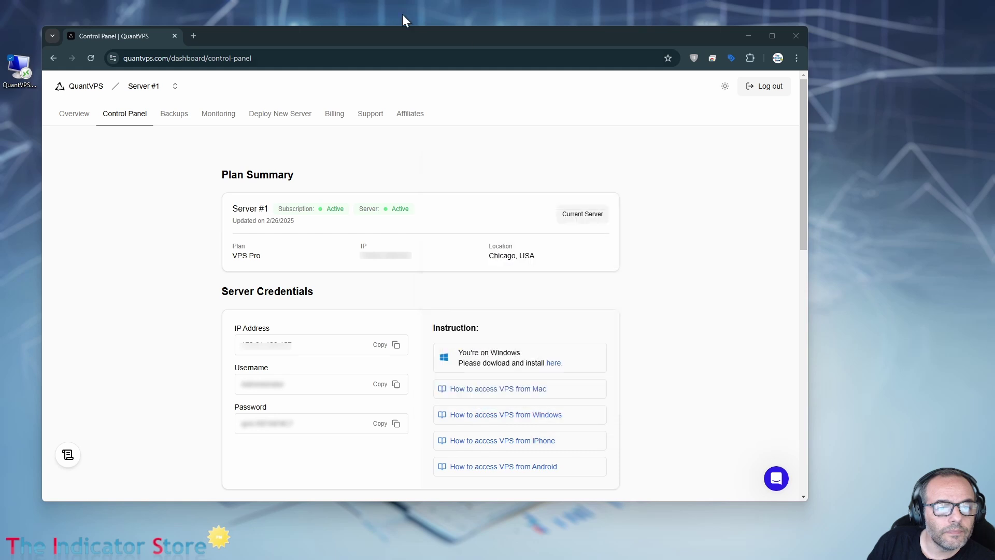
left_click_drag(326, 36, 484, 54)
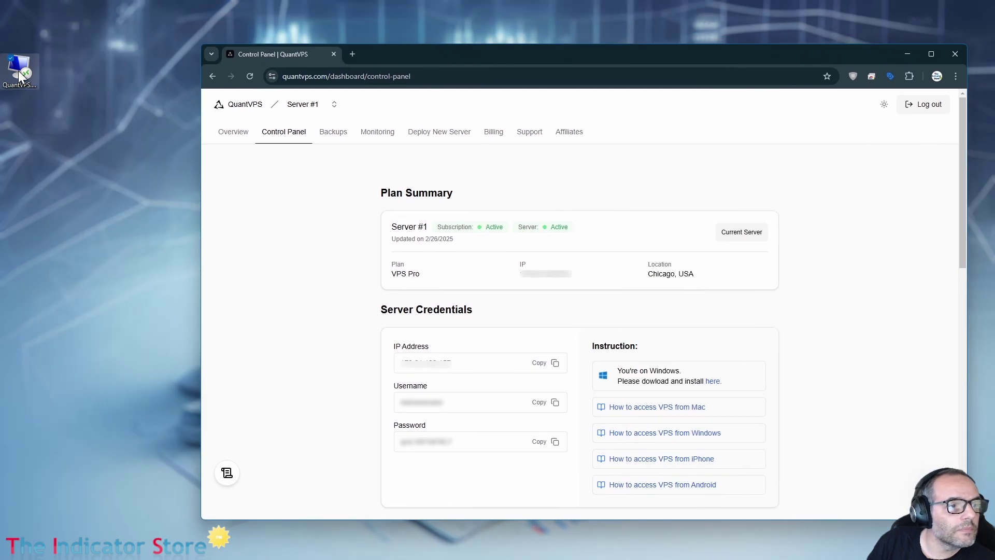
left_click_drag(58, 63, 58, 63)
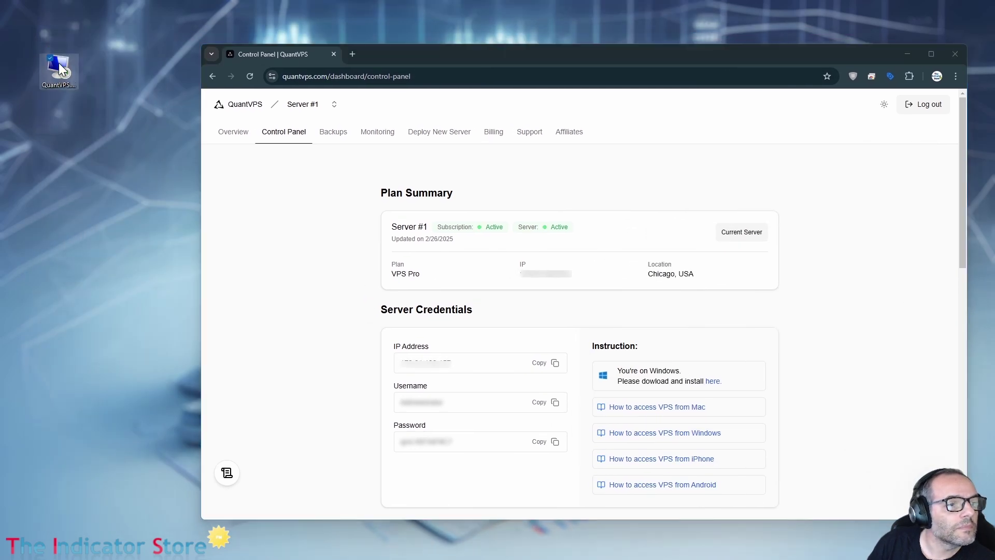
- Accept the unidentified-publisher warning, stop future prompts for this computer, and connect
left_click(901, 96)
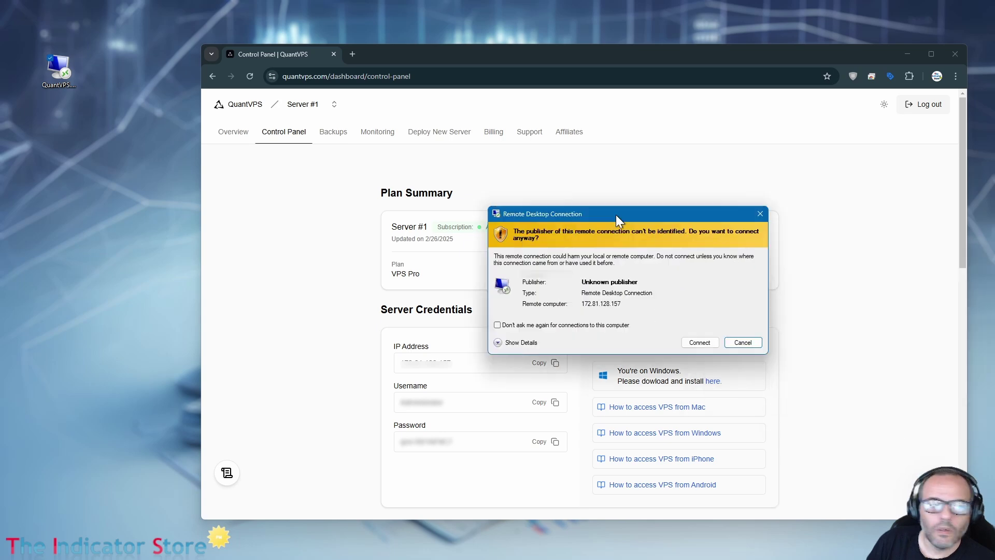
left_click_drag(618, 215, 284, 116)
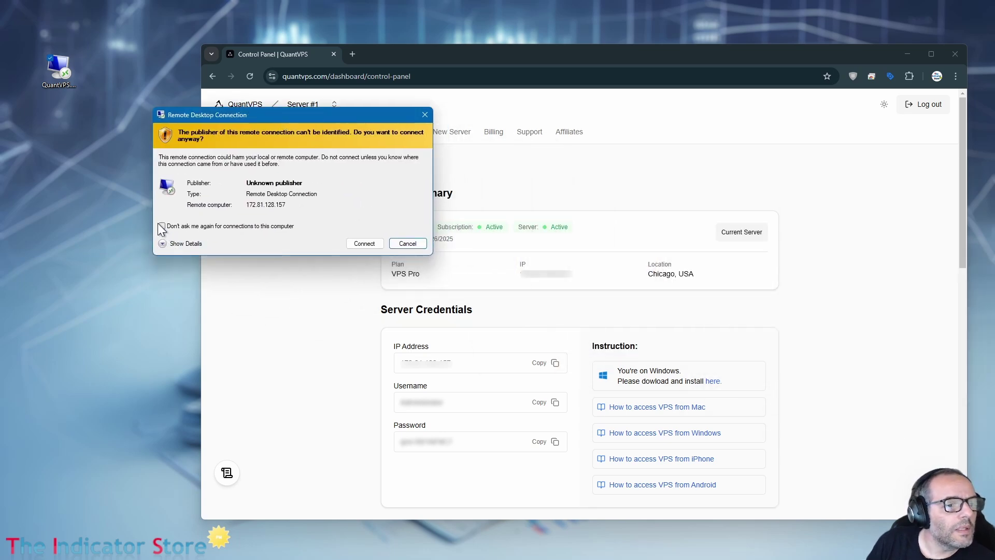
key("Tab")
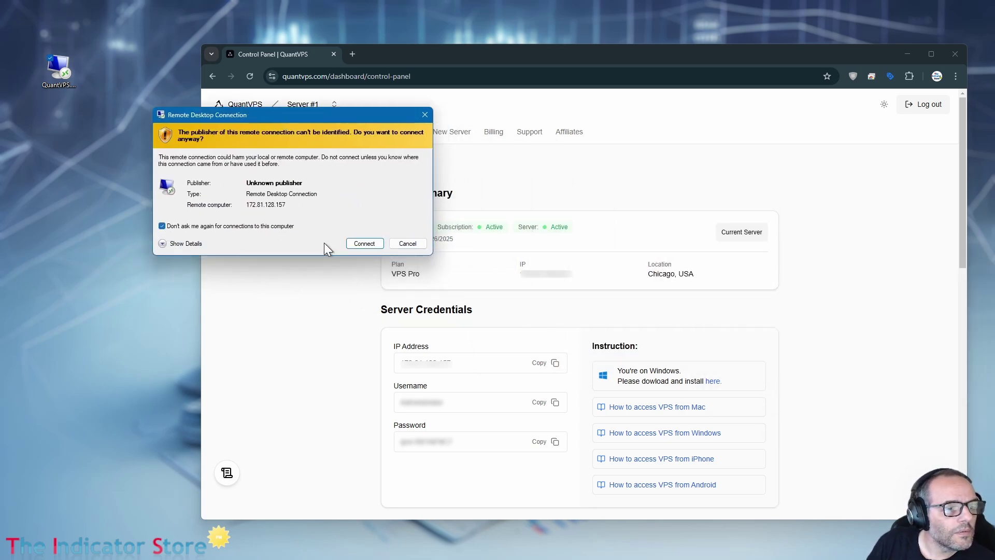
left_click(369, 244)
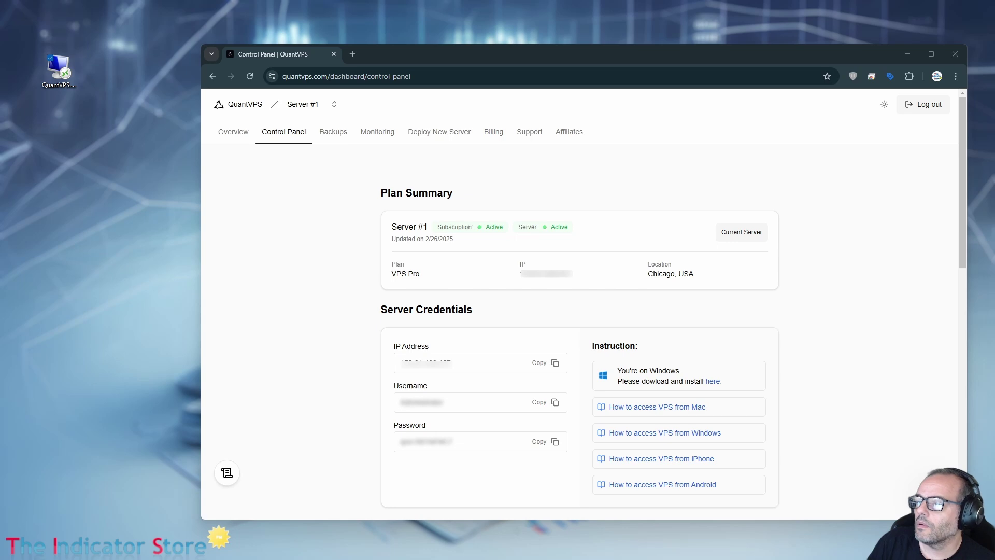
- Move the Connecting dialog aside and widen the NinjaTrader Control Center beside the ES 03-25 chart
left_click_drag(800, 214, 428, 166)
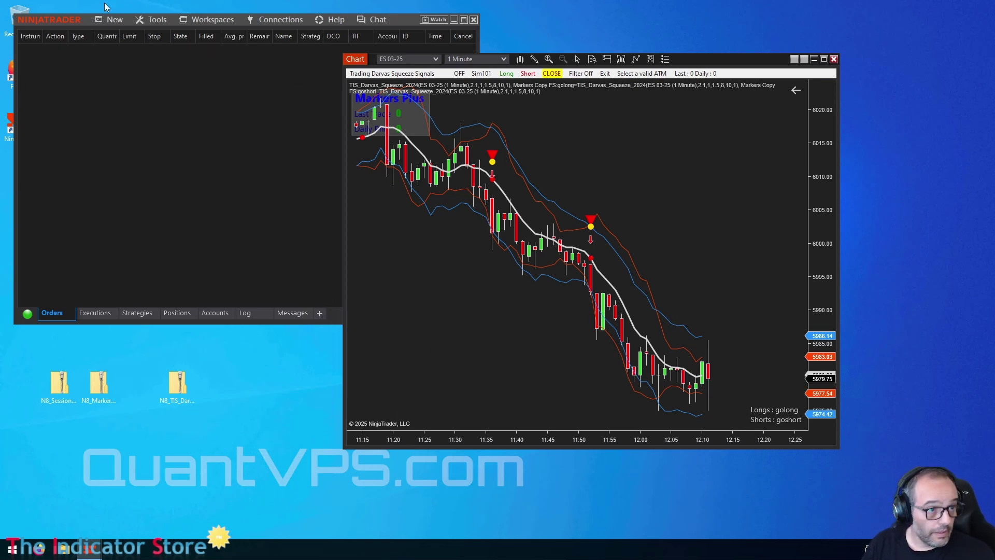
left_click_drag(14, 114, 55, 116)
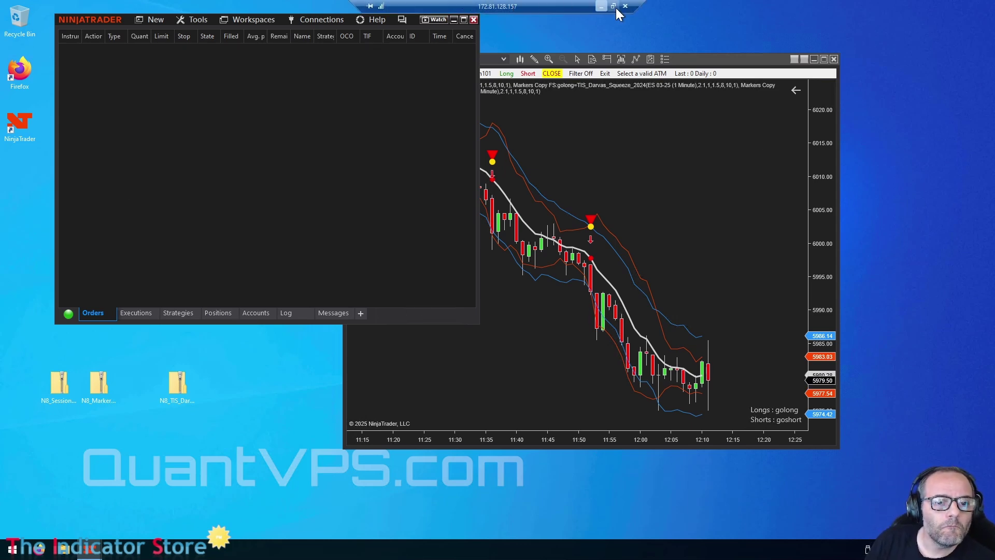
- End the remote session, reposition the browser, and switch to the Discord #quantvps channel
left_click(625, 7)
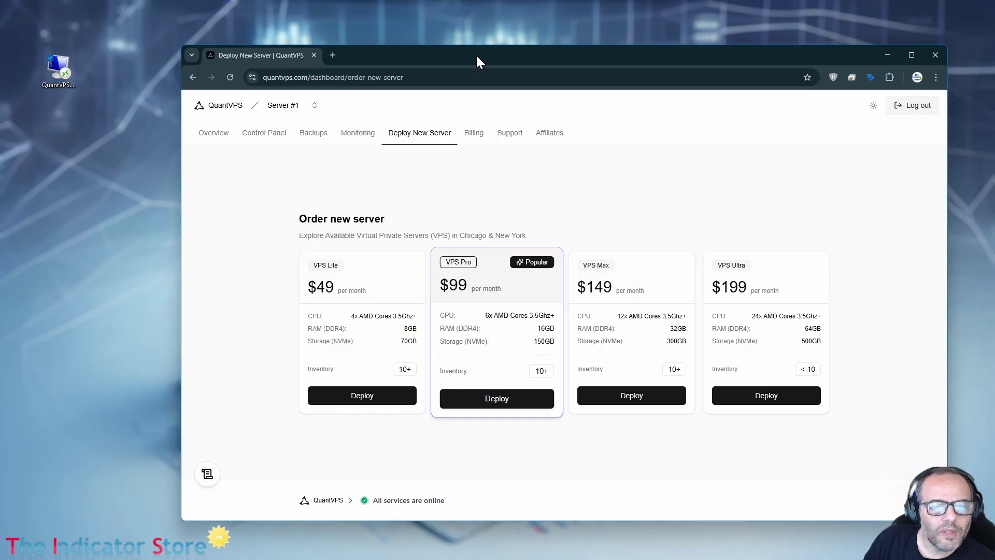
left_click_drag(477, 61, 434, 47)
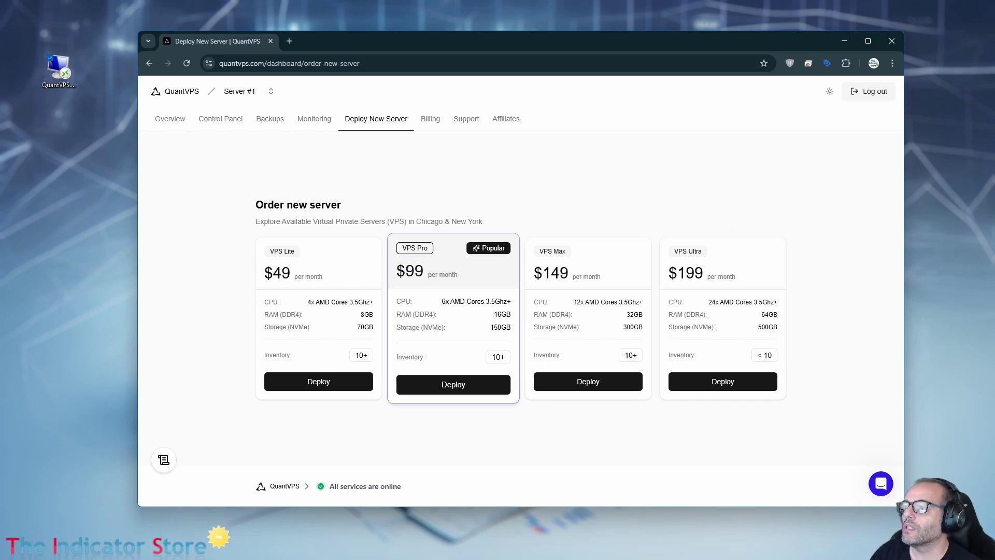
key("alt+Tab")
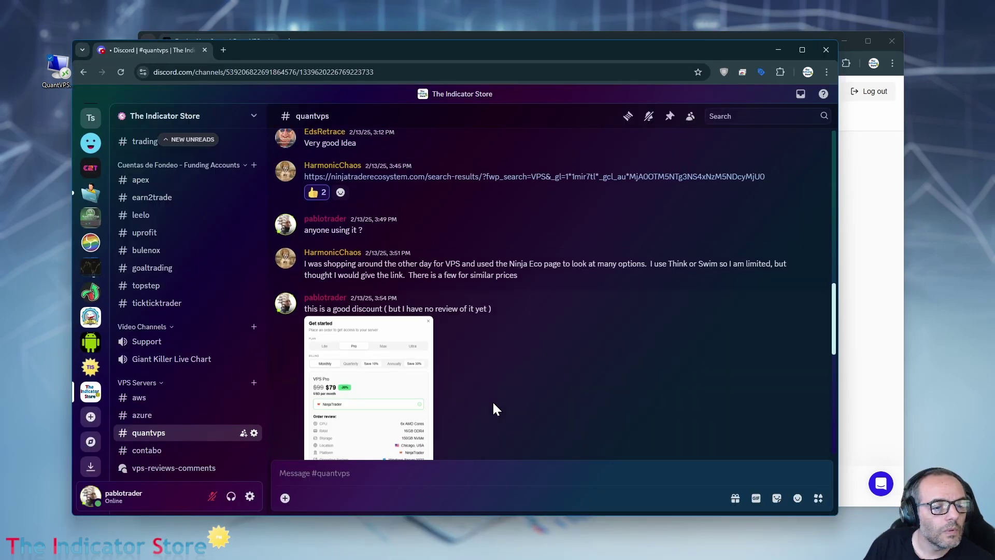
- View the enlarged VPS Pro discount screenshot in #quantvps, then scroll the depot page to its ads
scroll(493, 404, "down", 3)
left_click(353, 298)
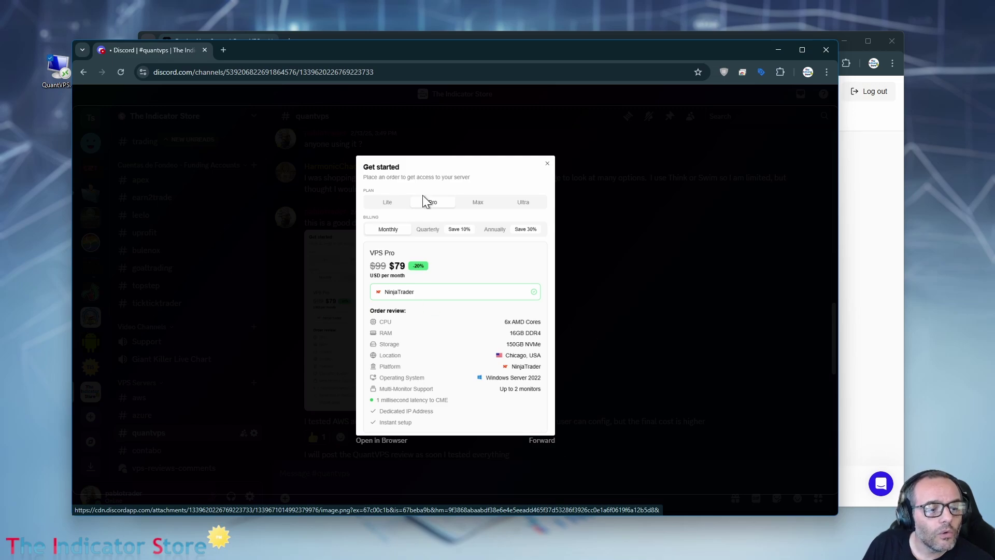
left_click(672, 341)
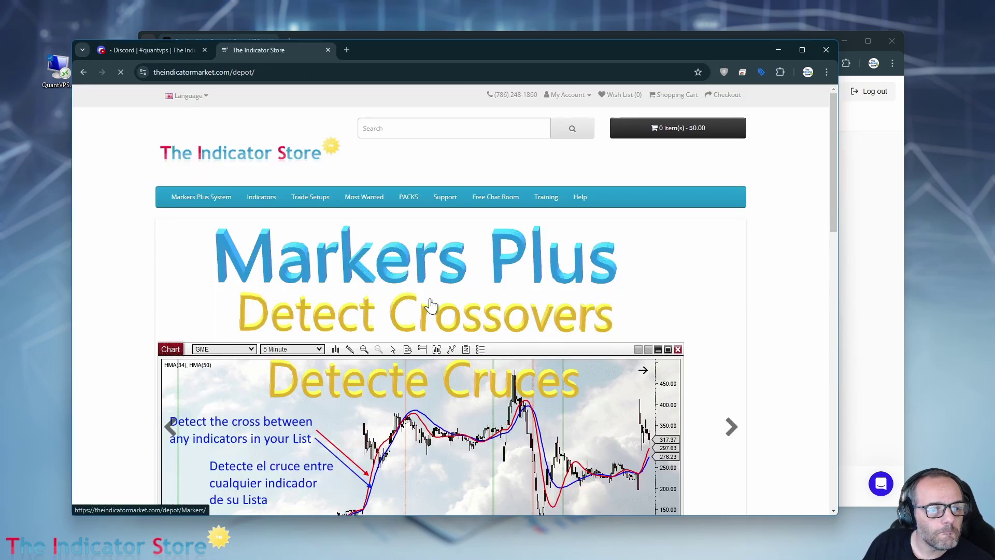
scroll(431, 305, "down", 5)
scroll(430, 306, "down", 8)
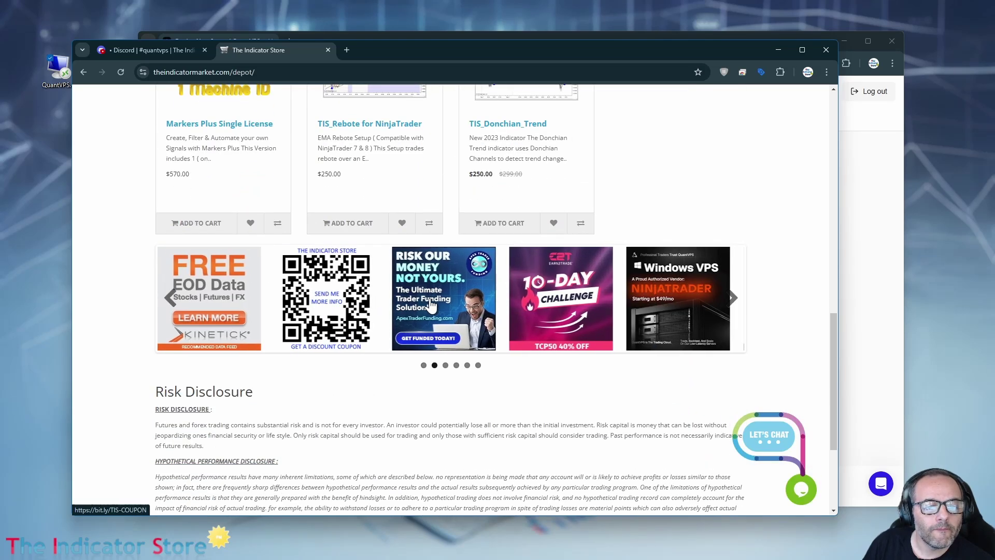
- Open the QuantVPS Windows VPS offer and order VPS Pro with NinjaTrader as the platform
left_click(546, 296)
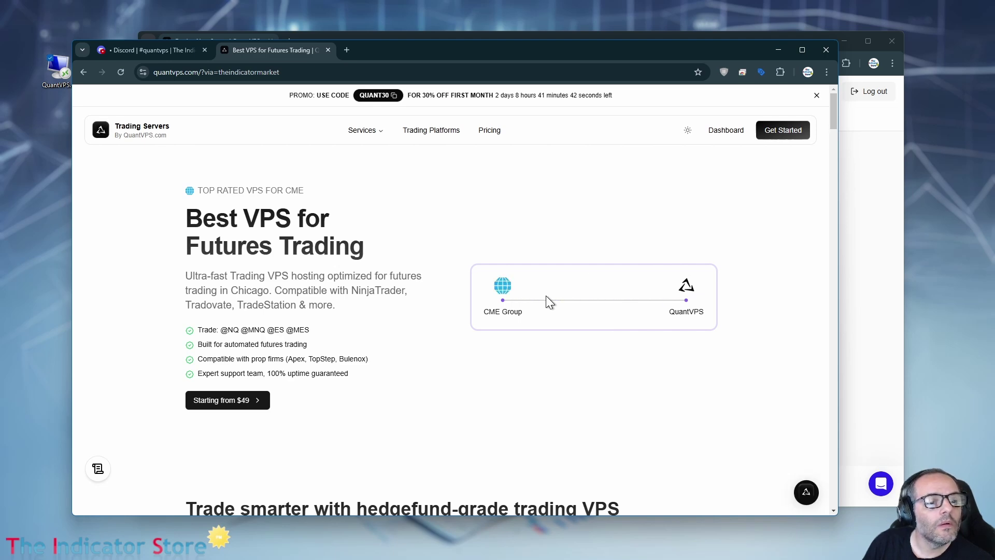
left_click(489, 132)
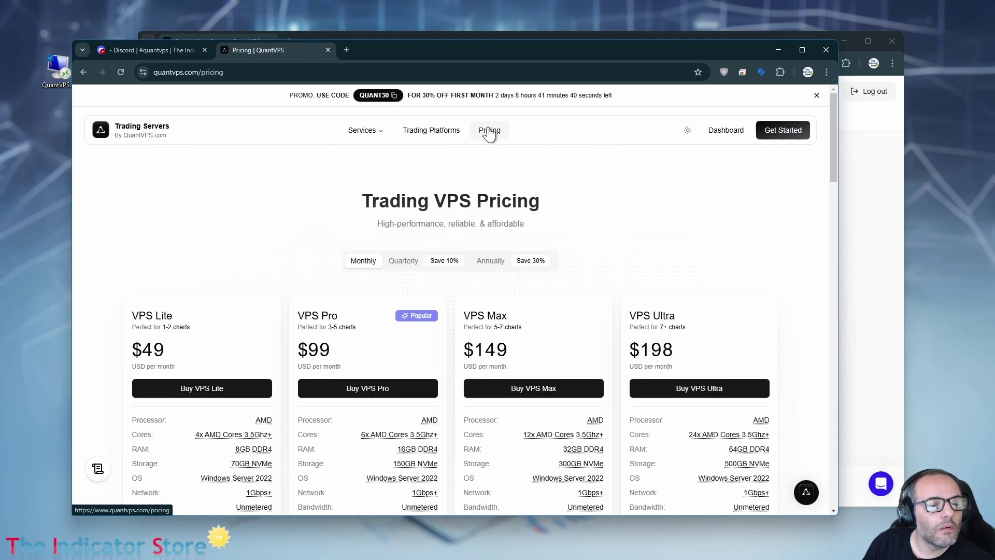
left_click(368, 392)
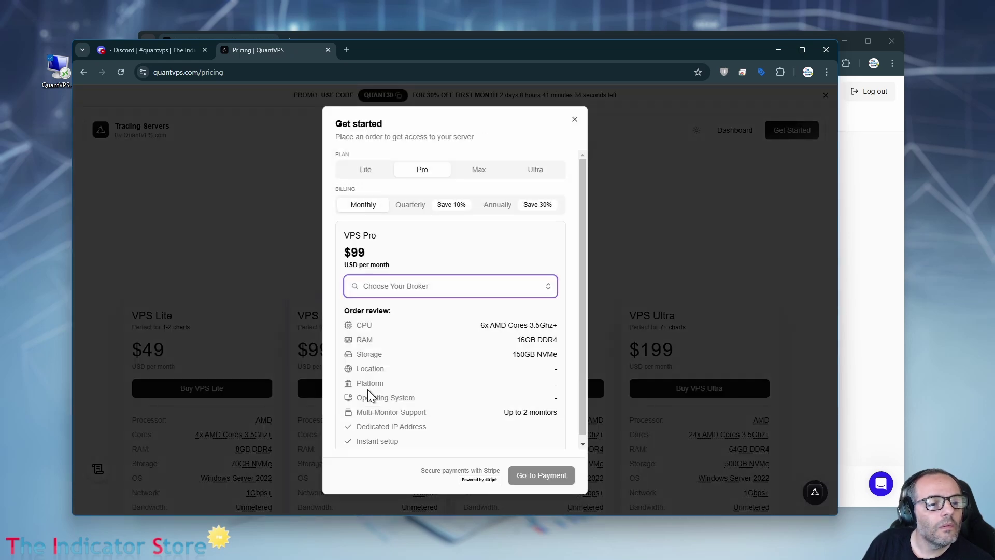
left_click(464, 287)
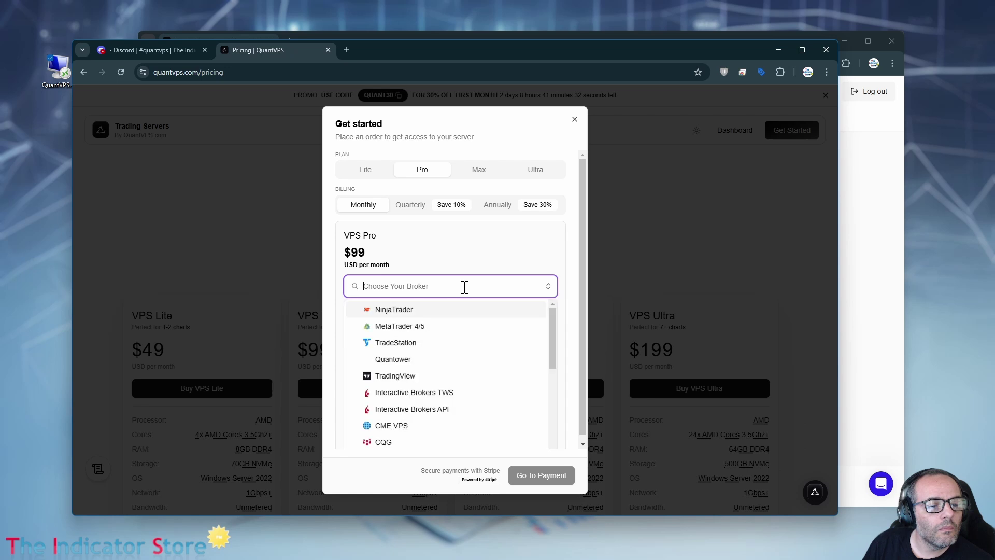
left_click(406, 313)
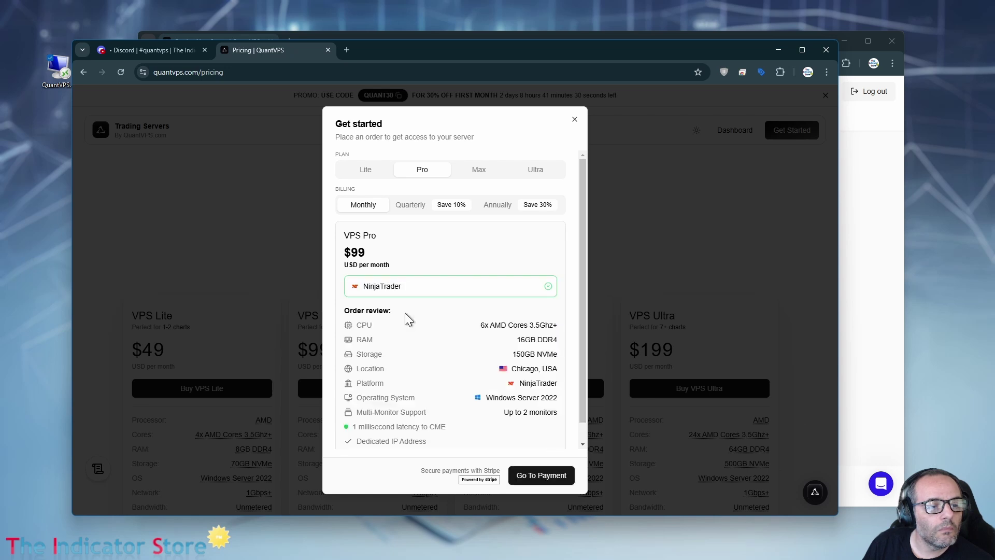
- Proceed to payment and apply promo code SAVE20, cutting VPS Pro from $99 to $79 monthly
scroll(467, 390, "down", 1)
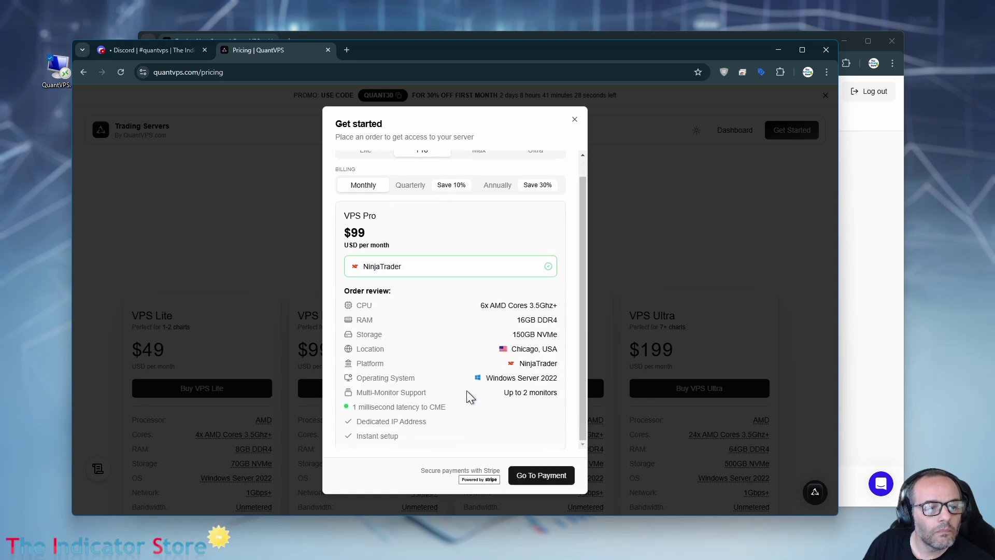
scroll(467, 390, "up", 1)
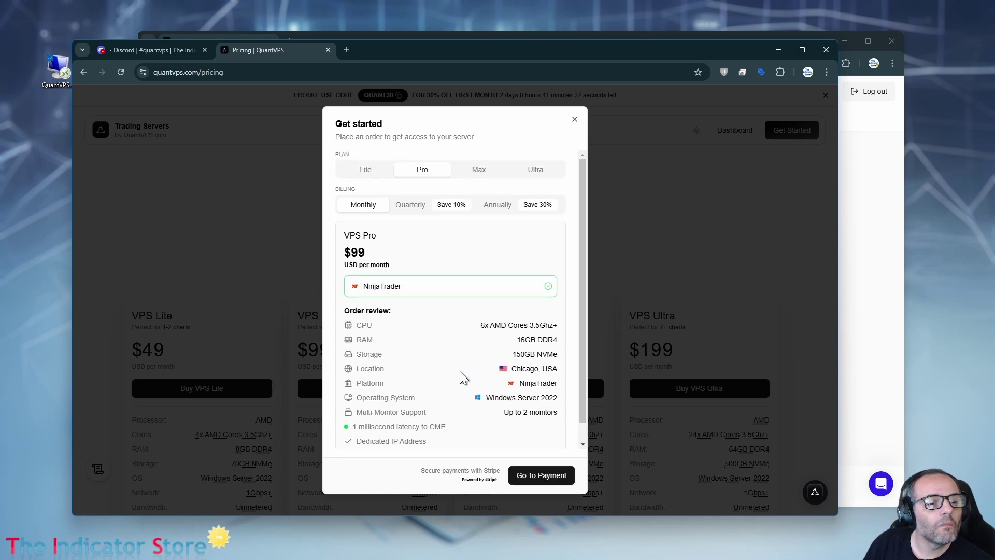
left_click(524, 476)
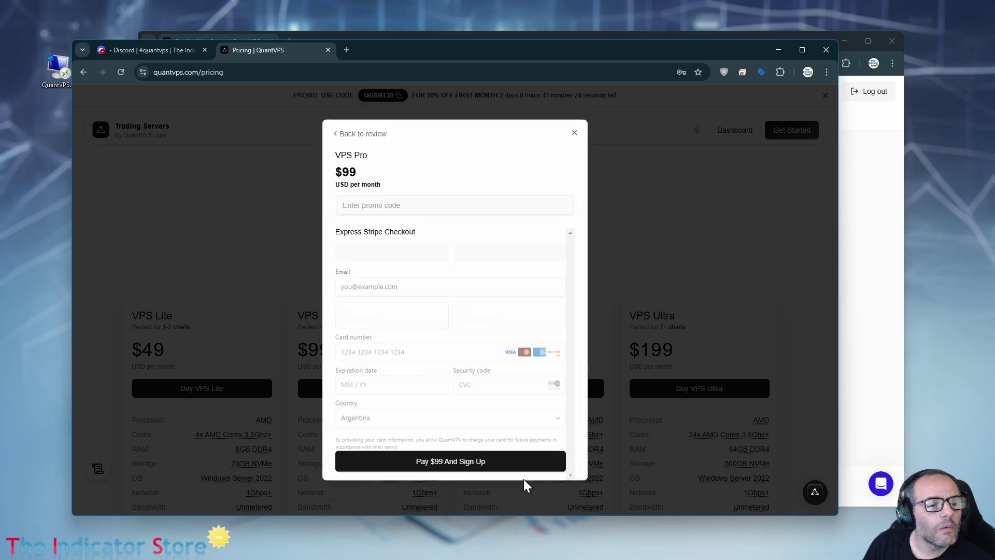
left_click(399, 202)
type("SAVE20")
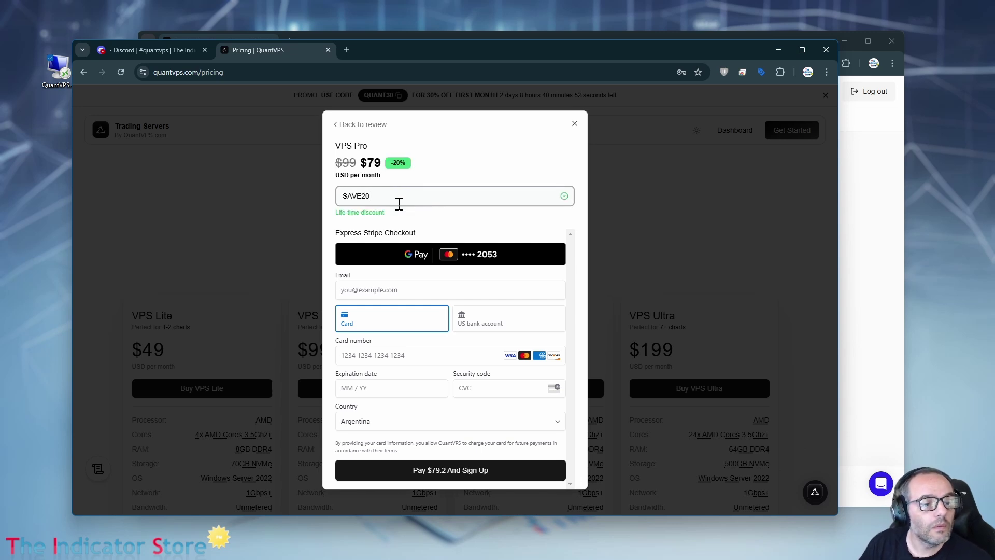
double_click(350, 194)
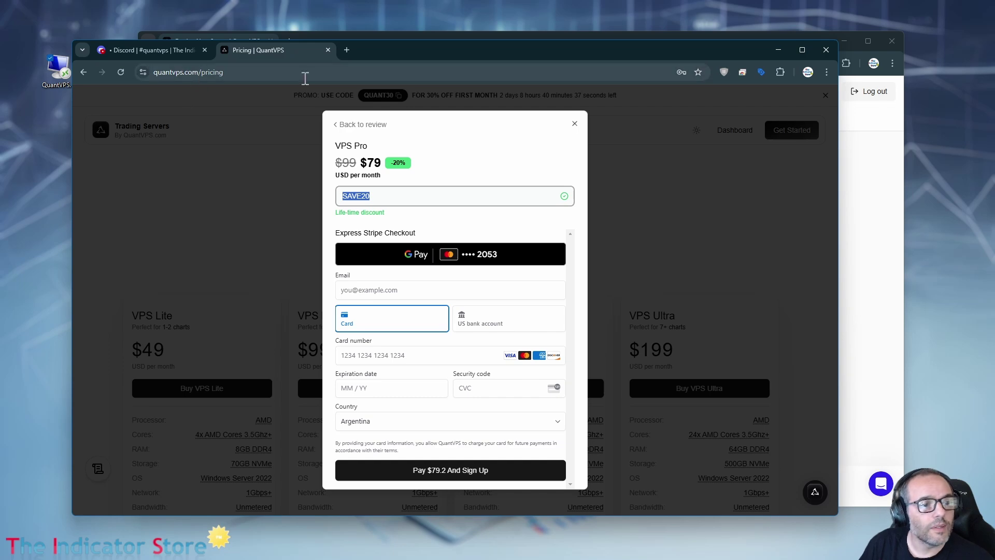
- Close the QuantVPS checkout, move the pricing window aside, and open the store's Training page
left_click(575, 125)
scroll(577, 129, "down", 5)
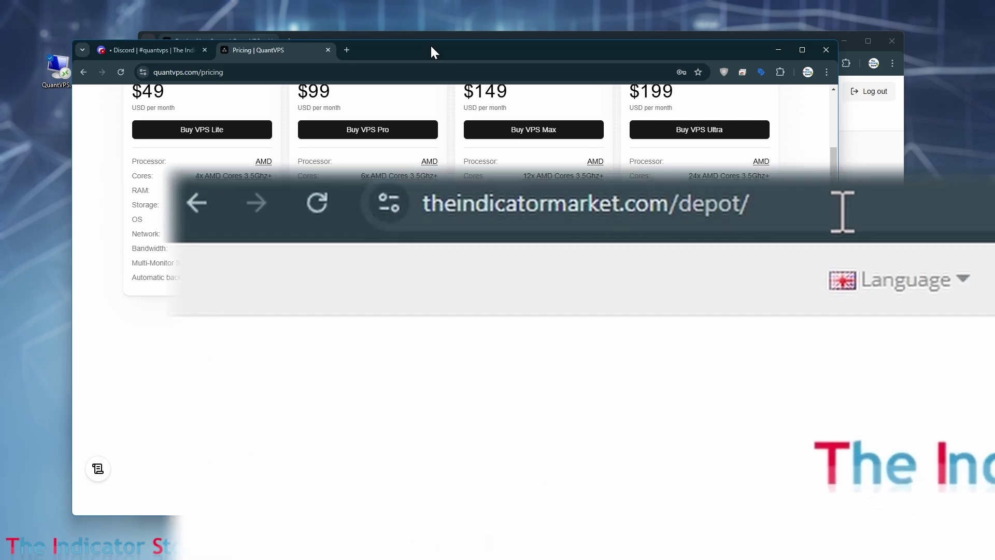
mouse_move(430, 45)
left_mouse_down()
mouse_move(470, 165)
mouse_move(440, 132)
mouse_move(428, 42)
left_mouse_up()
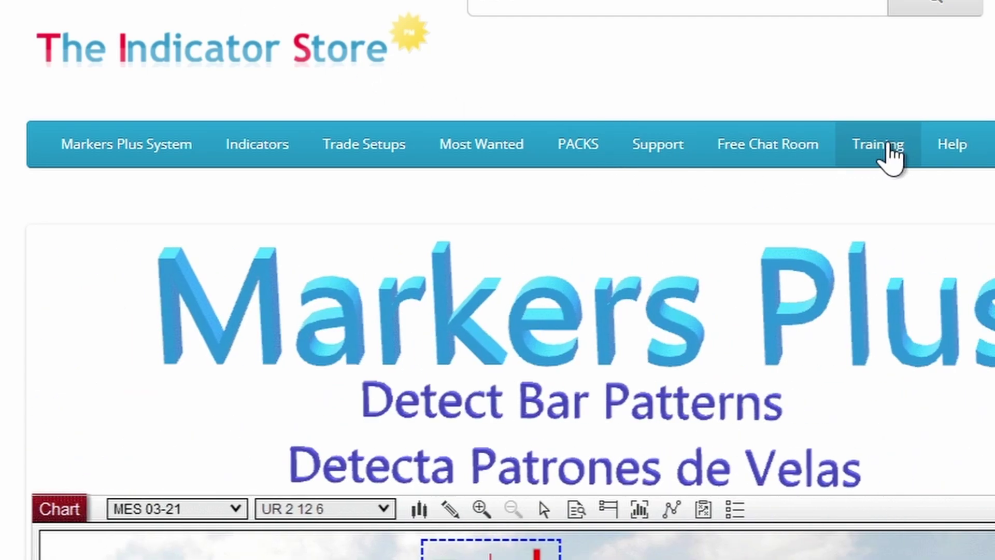
left_click(882, 154)
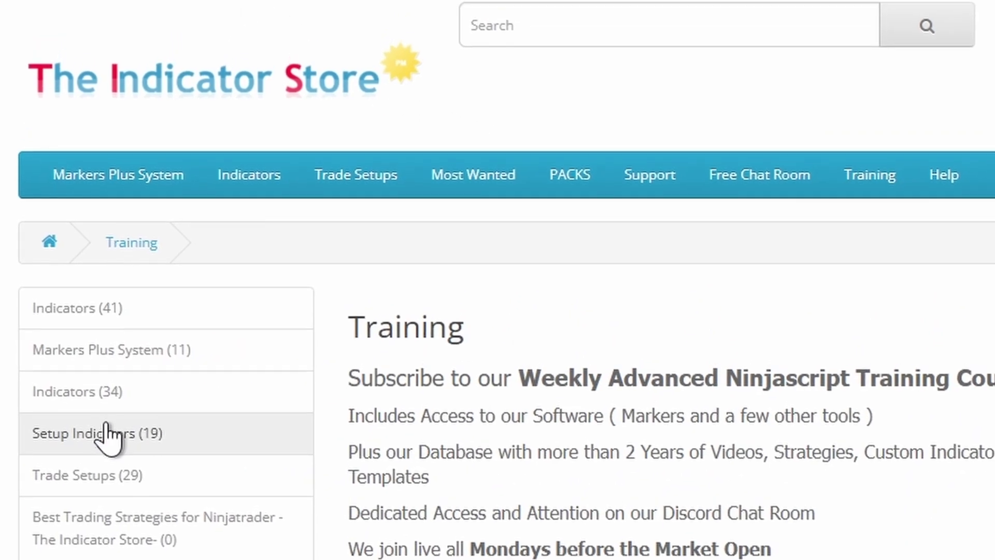
scroll(99, 445, "down", 15)
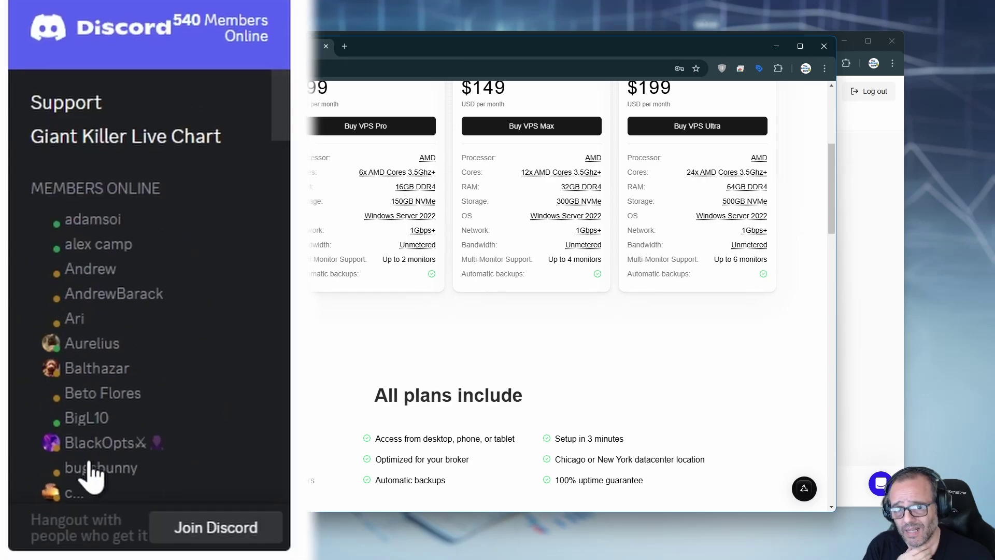